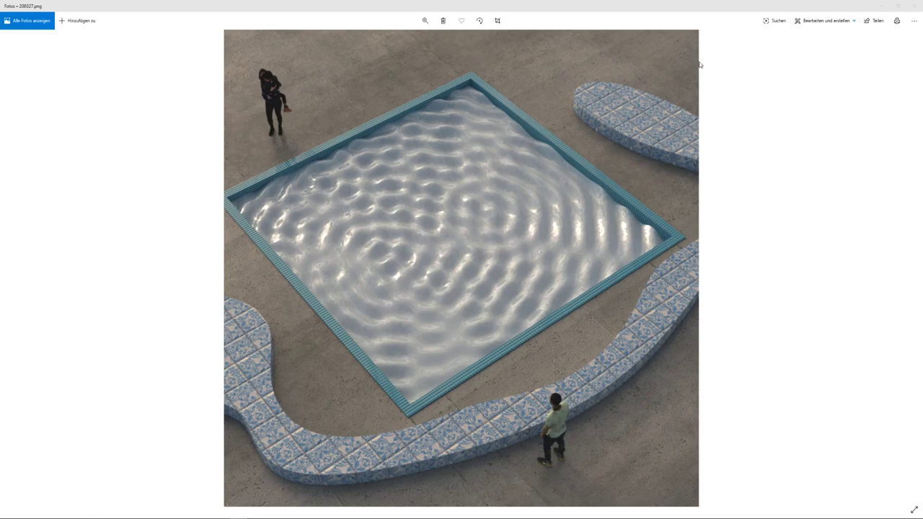
Step: Put away the pool render and the ripple effect image search and switch to Rhino with Grasshopper
{"action": "left_click", "coordinate": [880, 8]}
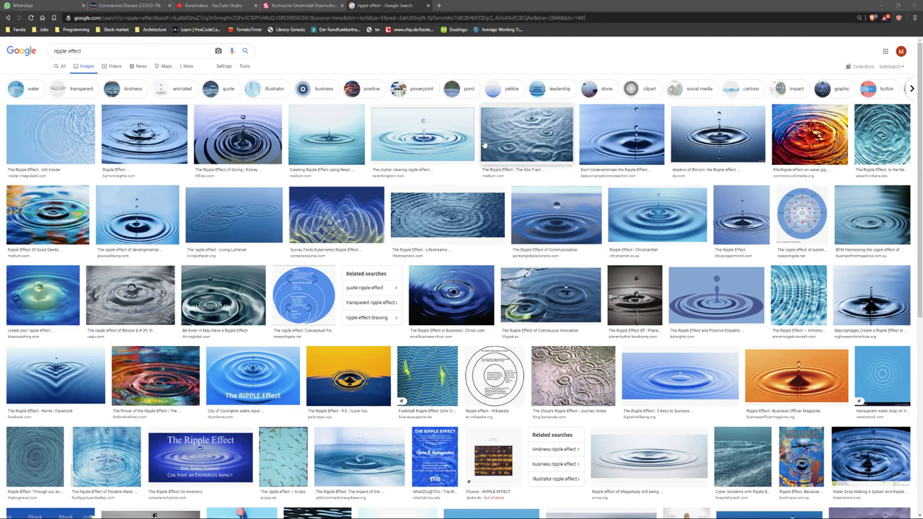
{"action": "left_click", "coordinate": [881, 5]}
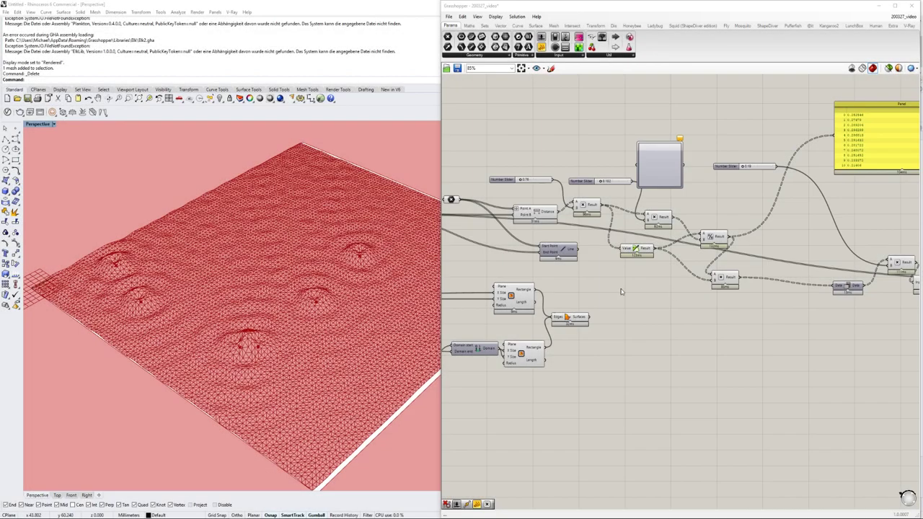
Step: Adjust the decimal number slider that feeds the Step inputs of both Series components in the existing ripple definition
{"action": "scroll", "coordinate": [621, 292], "scroll_direction": "down", "scroll_amount": 2}
{"action": "right_click_drag", "start_coordinate": [622, 292], "coordinate": [790, 296]}
{"action": "scroll", "coordinate": [785, 295], "scroll_direction": "down", "scroll_amount": 1}
{"action": "scroll", "coordinate": [519, 295], "scroll_direction": "up", "scroll_amount": 5}
{"action": "right_click_drag", "start_coordinate": [587, 191], "coordinate": [644, 284]}
{"action": "scroll", "coordinate": [620, 247], "scroll_direction": "up", "scroll_amount": 3}
{"action": "scroll", "coordinate": [646, 285], "scroll_direction": "down", "scroll_amount": 2}
{"action": "scroll", "coordinate": [616, 305], "scroll_direction": "up", "scroll_amount": 2}
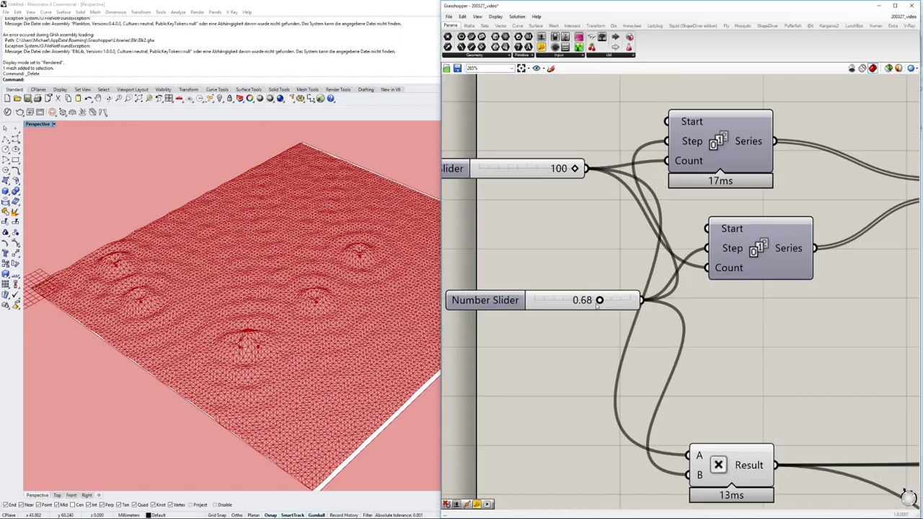
{"action": "left_click_drag", "start_coordinate": [600, 299], "coordinate": [530, 299]}
{"action": "scroll", "coordinate": [749, 242], "scroll_direction": "down", "scroll_amount": 5}
{"action": "scroll", "coordinate": [750, 242], "scroll_direction": "up", "scroll_amount": 2}
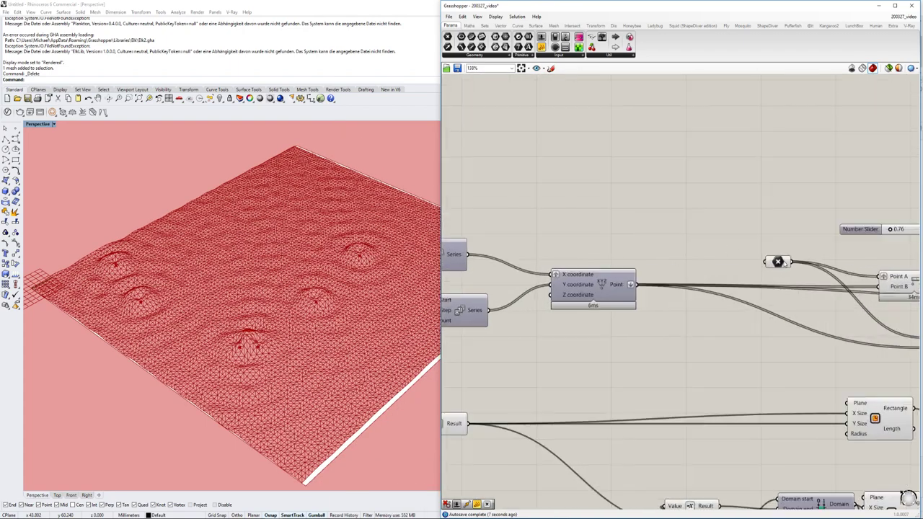
Step: Select the Point parameter and move one of its ripple source points along the X axis in the Perspective view
{"action": "left_click", "coordinate": [778, 261]}
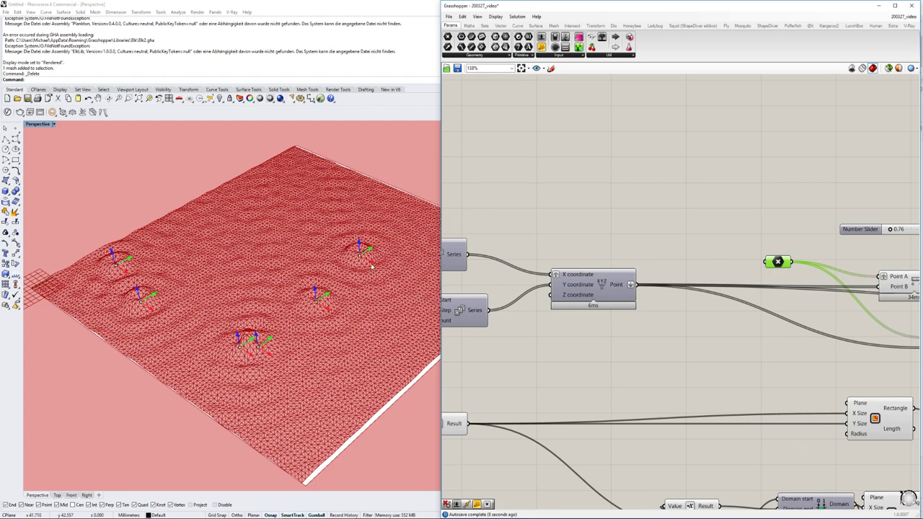
{"action": "left_click", "coordinate": [366, 265]}
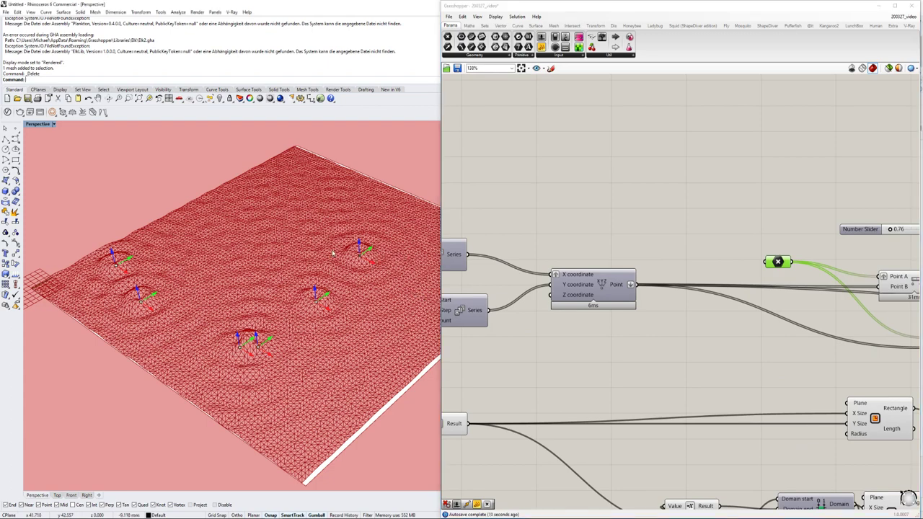
{"action": "left_click_drag", "start_coordinate": [369, 270], "coordinate": [332, 253]}
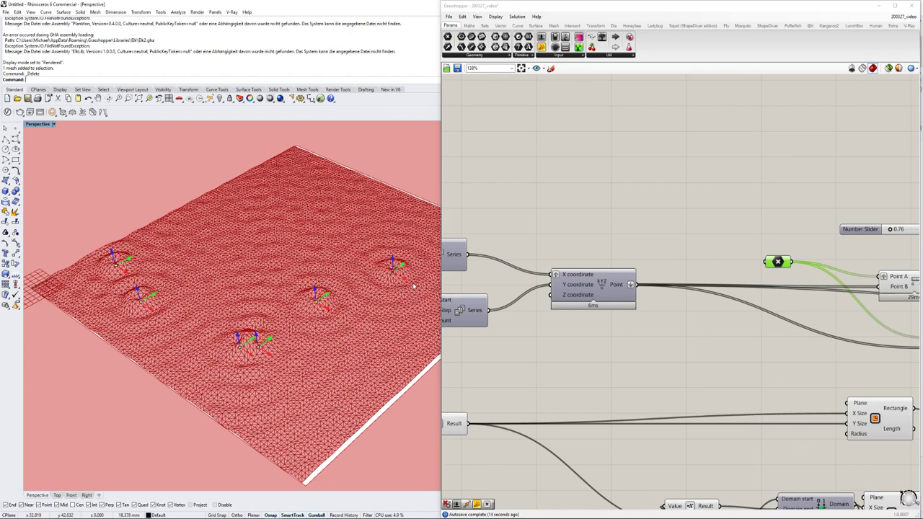
Step: Bake the mesh from the Delaunay Mesh component at the end of the definition into Rhino
{"action": "scroll", "coordinate": [601, 308], "scroll_direction": "down", "scroll_amount": 3}
{"action": "right_click_drag", "start_coordinate": [668, 307], "coordinate": [445, 317]}
{"action": "scroll", "coordinate": [749, 339], "scroll_direction": "up", "scroll_amount": 3}
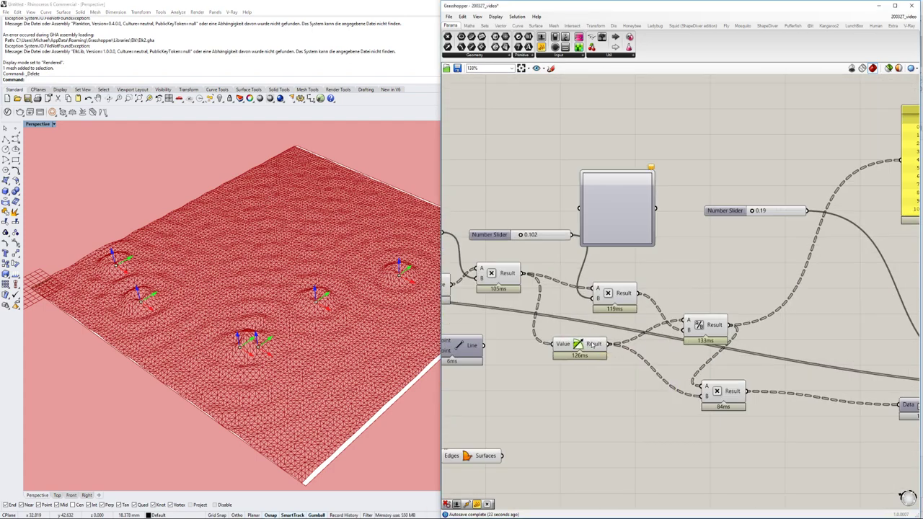
{"action": "scroll", "coordinate": [556, 329], "scroll_direction": "down", "scroll_amount": 5}
{"action": "right_click_drag", "start_coordinate": [798, 339], "coordinate": [629, 312]}
{"action": "scroll", "coordinate": [767, 352], "scroll_direction": "up", "scroll_amount": 1}
{"action": "scroll", "coordinate": [767, 353], "scroll_direction": "up", "scroll_amount": 3}
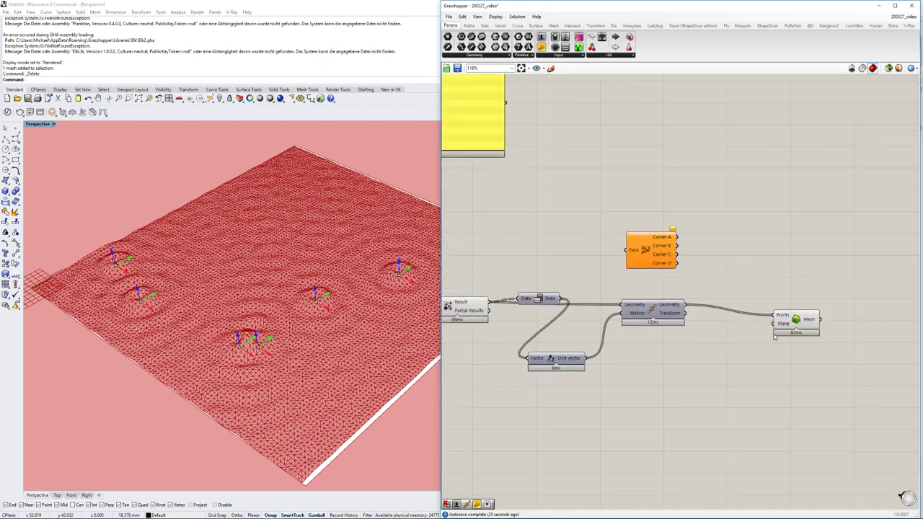
{"action": "left_click", "coordinate": [797, 322]}
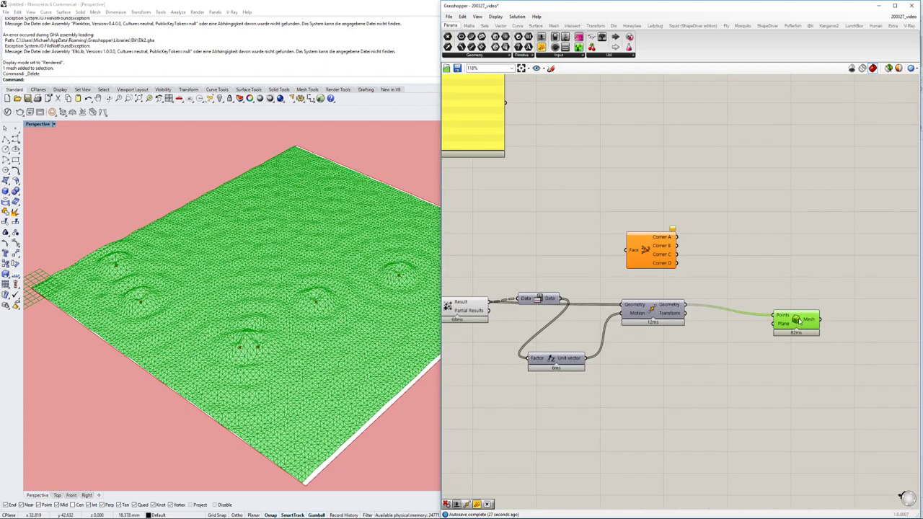
{"action": "scroll", "coordinate": [798, 322], "scroll_direction": "up", "scroll_amount": 1}
{"action": "middle_click", "coordinate": [799, 321]}
{"action": "left_click", "coordinate": [814, 334]}
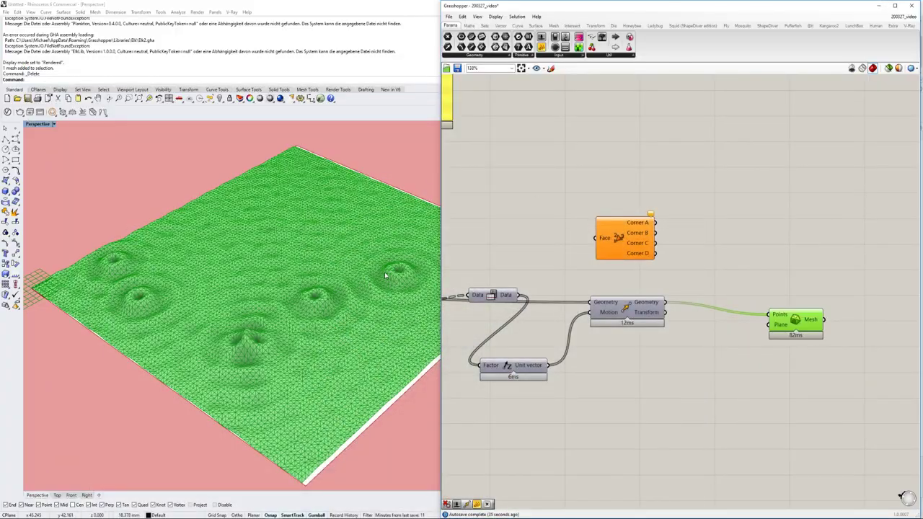
Step: Review the finished ripple definition from its mesh output back to the input sliders and Series components
{"action": "scroll", "coordinate": [558, 293], "scroll_direction": "down", "scroll_amount": 2}
{"action": "right_click_drag", "start_coordinate": [558, 292], "coordinate": [691, 293]}
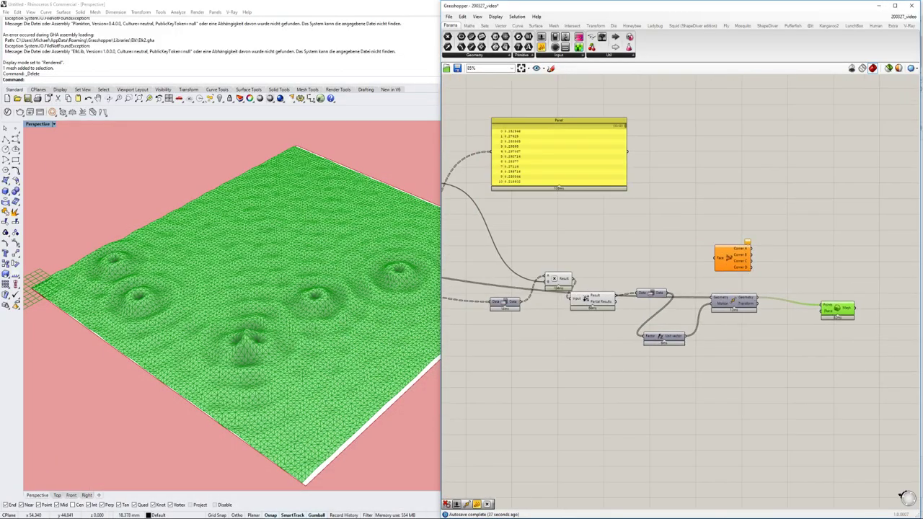
{"action": "right_click_drag", "start_coordinate": [532, 272], "coordinate": [782, 276]}
{"action": "scroll", "coordinate": [782, 276], "scroll_direction": "down", "scroll_amount": 6}
{"action": "scroll", "coordinate": [573, 280], "scroll_direction": "up", "scroll_amount": 5}
{"action": "right_click_drag", "start_coordinate": [572, 280], "coordinate": [687, 287]}
{"action": "scroll", "coordinate": [688, 286], "scroll_direction": "up", "scroll_amount": 2}
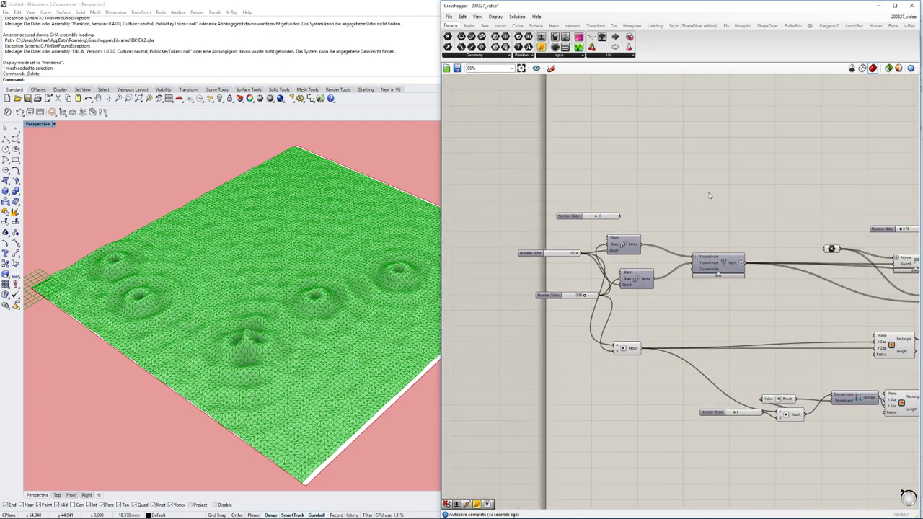
Step: Start a new empty Grasshopper document and delete the baked mesh from the Rhino model
{"action": "left_click", "coordinate": [449, 16]}
{"action": "left_click", "coordinate": [476, 25]}
{"action": "left_click", "coordinate": [329, 305]}
{"action": "key", "text": "Delete"}
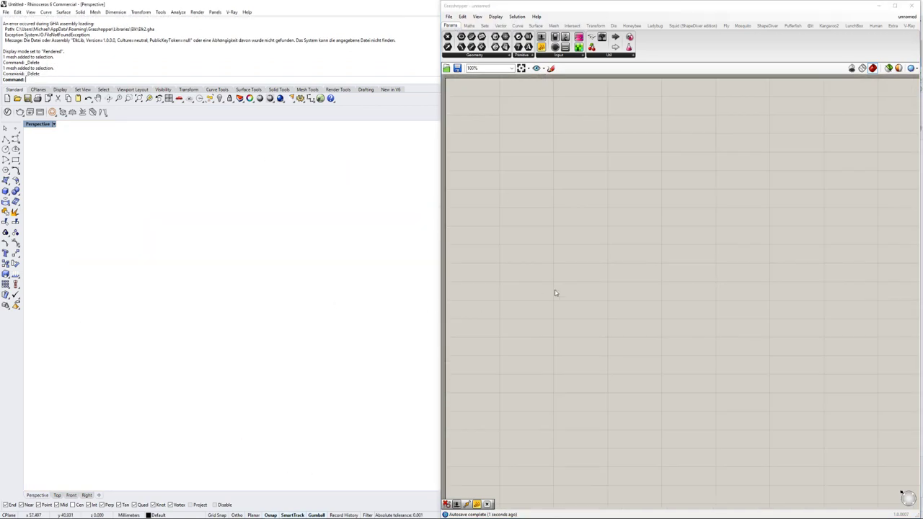
Step: Add a Construct Point component and place a Series component just before it
{"action": "double_click", "coordinate": [554, 290]}
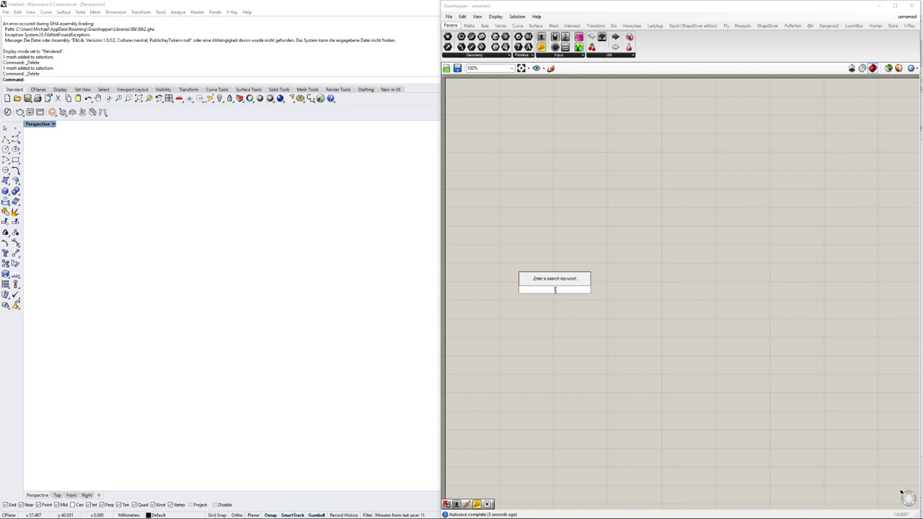
{"action": "type", "text": "construct point"}
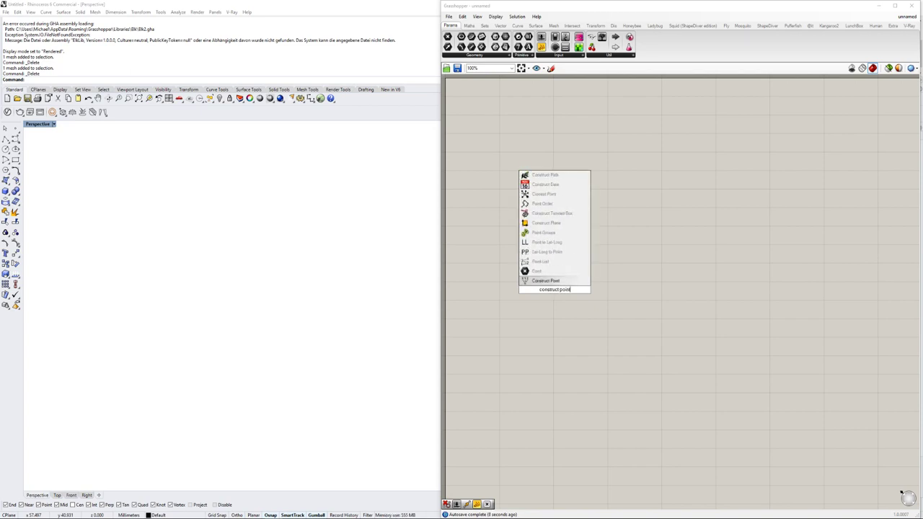
{"action": "key", "text": "Return"}
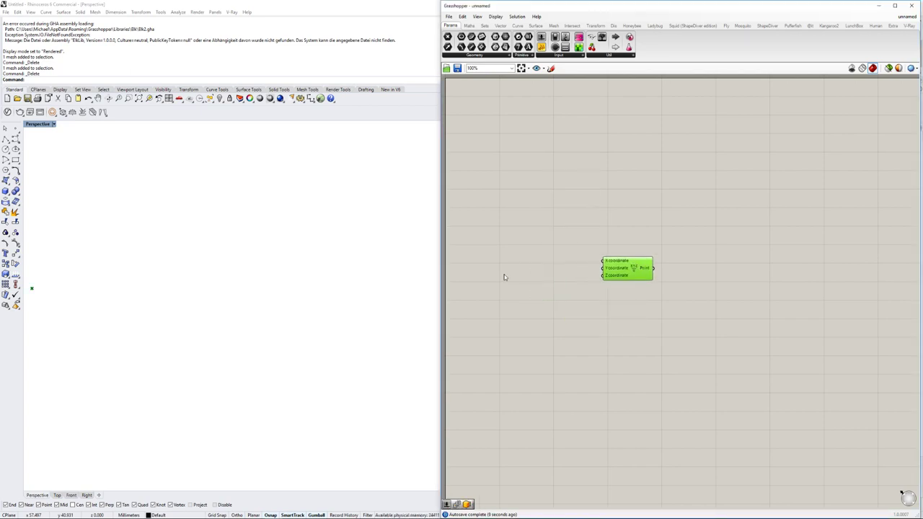
{"action": "double_click", "coordinate": [504, 278]}
{"action": "type", "text": "series"}
{"action": "key", "text": "Return"}
{"action": "left_click_drag", "start_coordinate": [505, 274], "coordinate": [587, 257]}
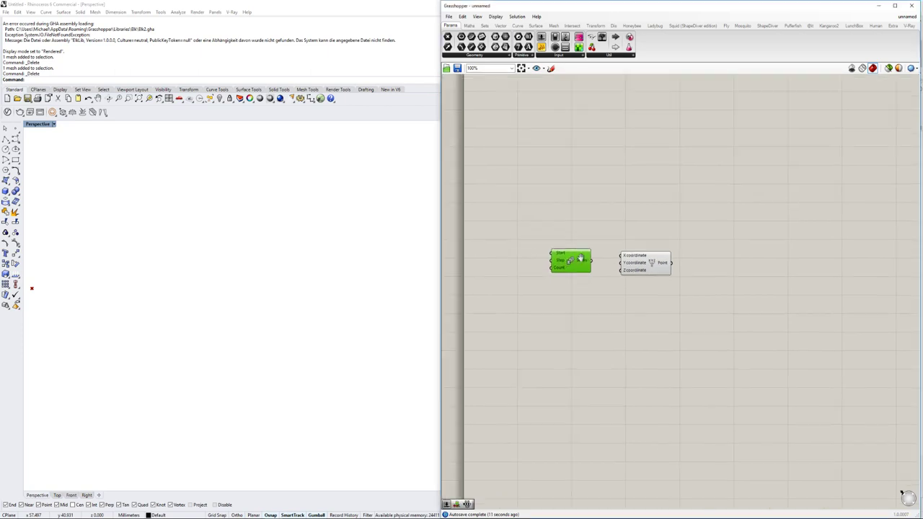
Step: Add a number slider with value 99 and position it before the Series component
{"action": "scroll", "coordinate": [523, 267], "scroll_direction": "up", "scroll_amount": 3}
{"action": "double_click", "coordinate": [530, 289]}
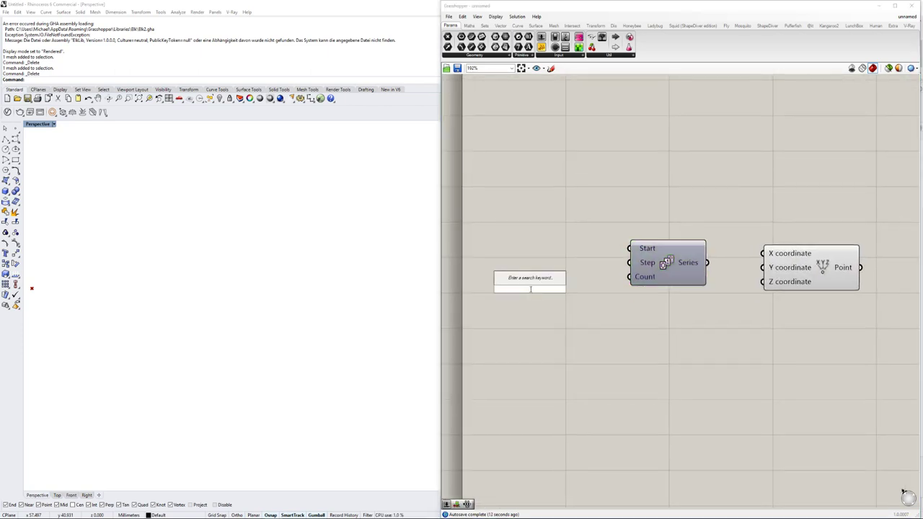
{"action": "type", "text": "10"}
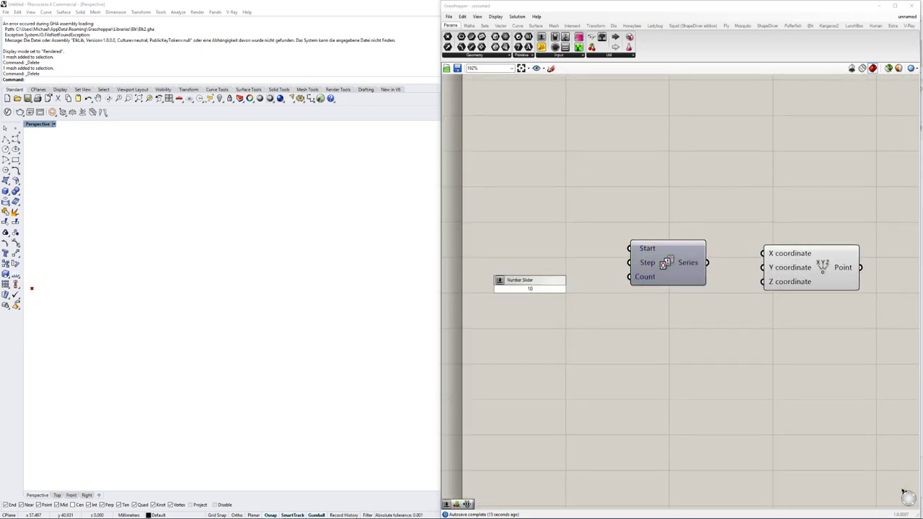
{"action": "key", "text": "BackSpace"}
{"action": "key", "text": "BackSpace"}
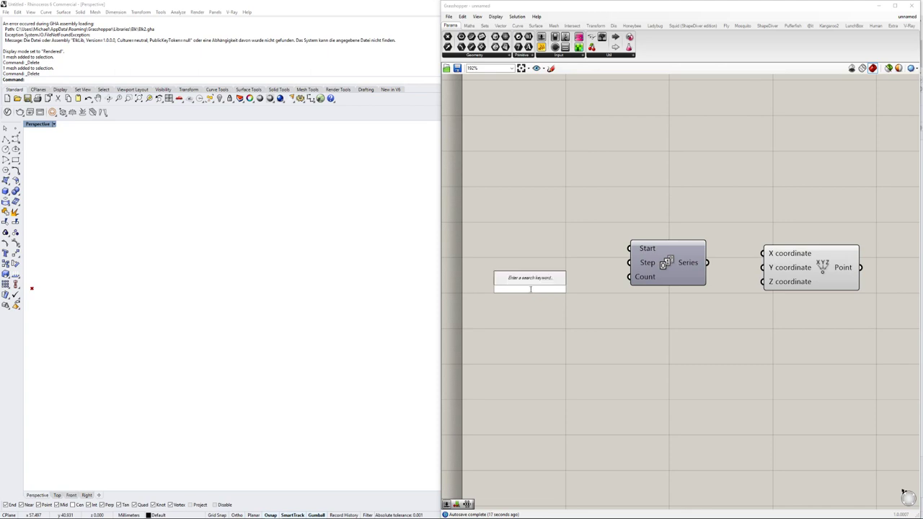
{"action": "type", "text": "99"}
{"action": "key", "text": "Return"}
{"action": "left_click_drag", "start_coordinate": [542, 283], "coordinate": [508, 281]}
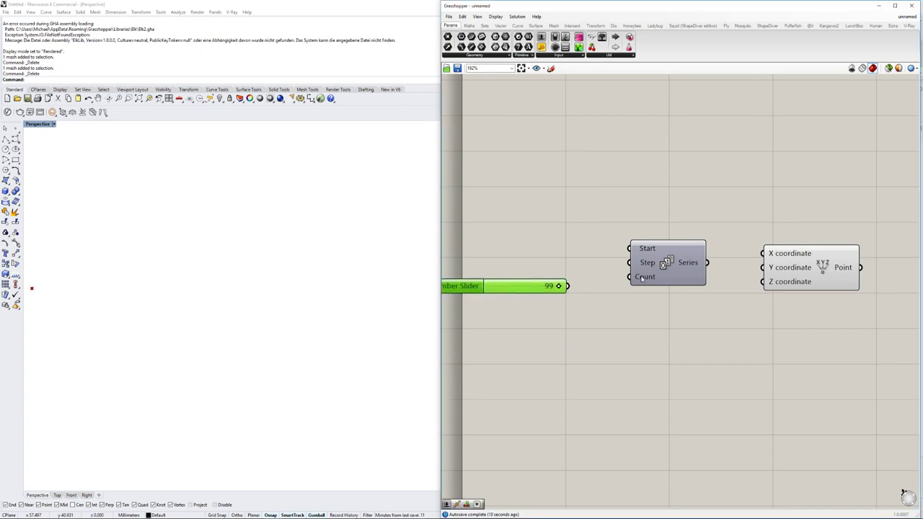
Step: Drive the Count of the Series and a duplicate of it with the slider, and feed their outputs into the X and Y coordinates
{"action": "left_click", "coordinate": [680, 270]}
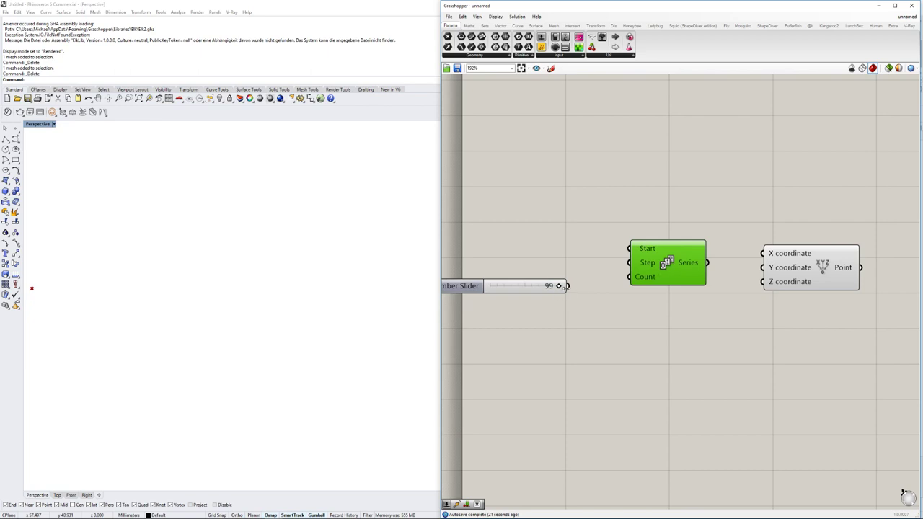
{"action": "left_click_drag", "start_coordinate": [568, 286], "coordinate": [675, 355]}
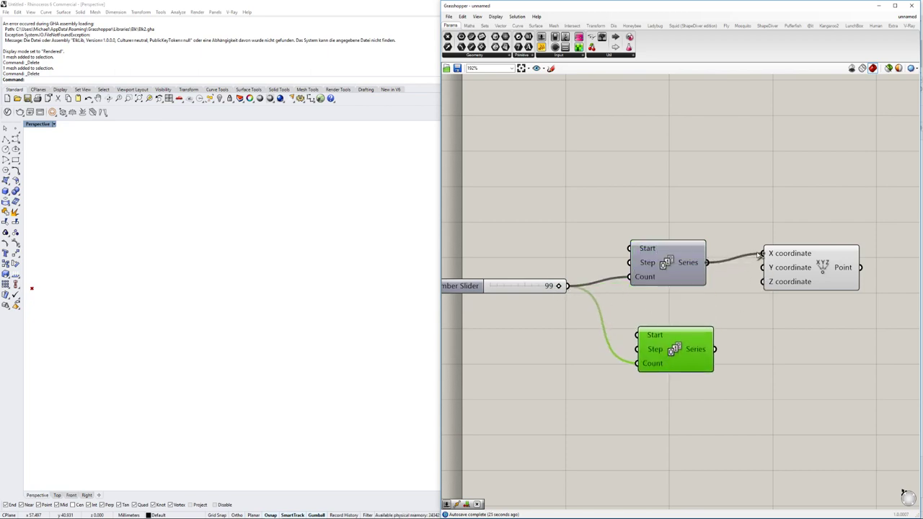
{"action": "left_click_drag", "start_coordinate": [707, 262], "coordinate": [762, 253]}
{"action": "left_click_drag", "start_coordinate": [715, 349], "coordinate": [762, 267]}
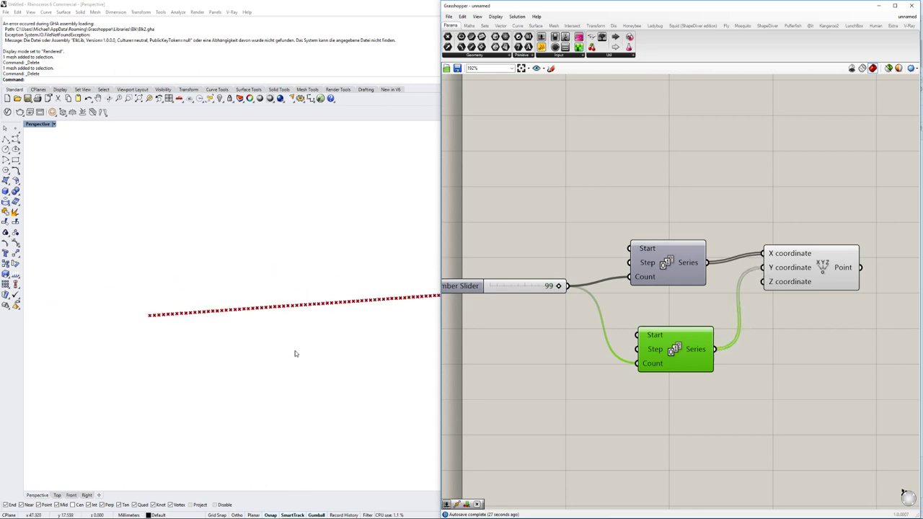
Step: Switch Rhino to the four-viewport layout and examine the constructed points in the Top view
{"action": "right_click_drag", "start_coordinate": [294, 351], "coordinate": [161, 357]}
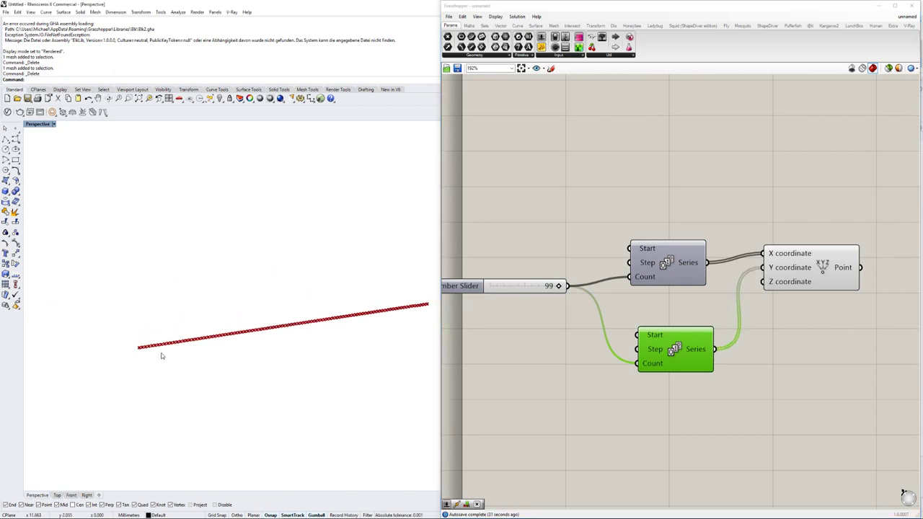
{"action": "double_click", "coordinate": [33, 125]}
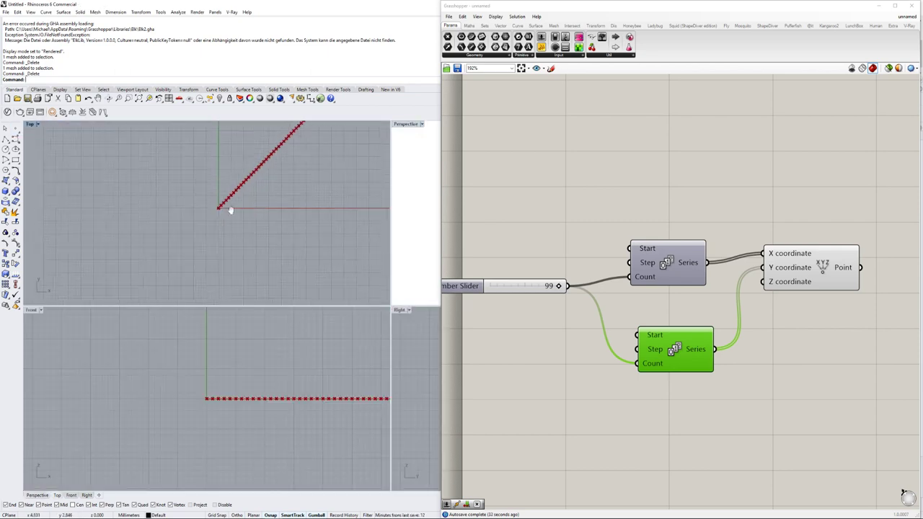
{"action": "right_click_drag", "start_coordinate": [216, 229], "coordinate": [120, 282]}
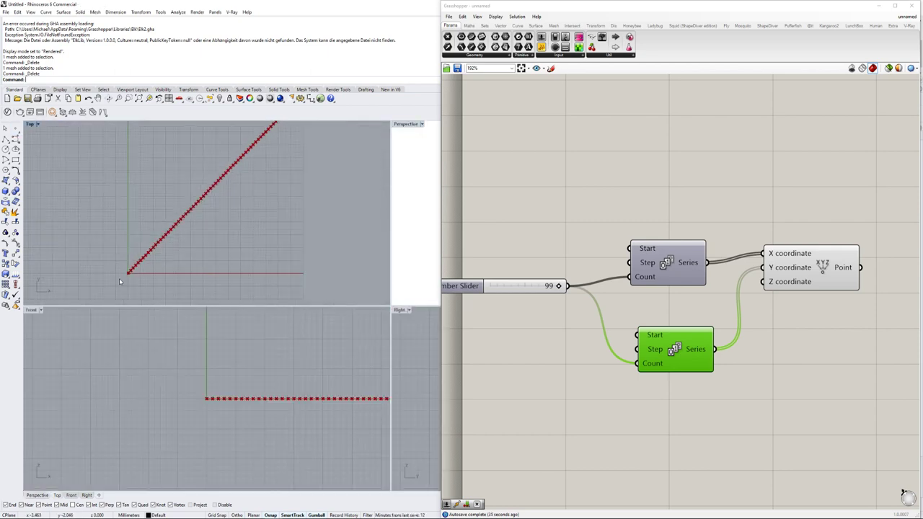
{"action": "scroll", "coordinate": [296, 274], "scroll_direction": "down", "scroll_amount": 3}
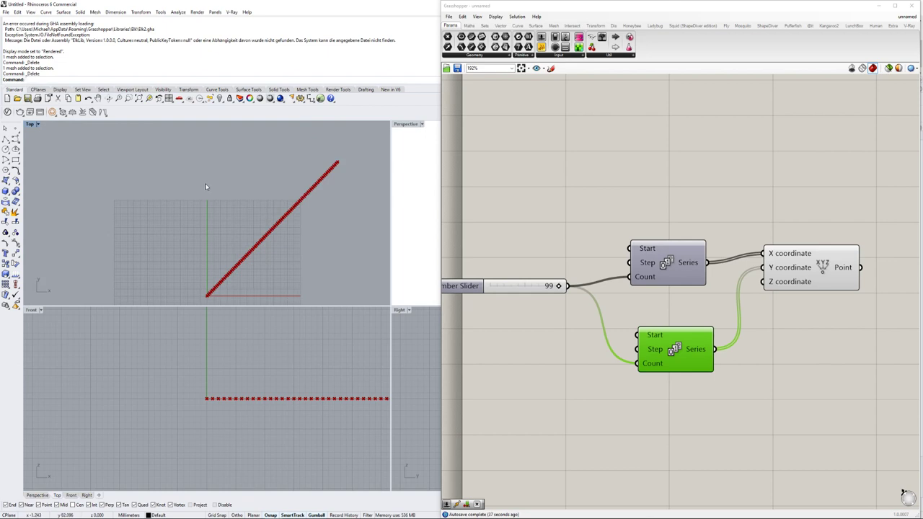
{"action": "right_click_drag", "start_coordinate": [279, 222], "coordinate": [284, 181]}
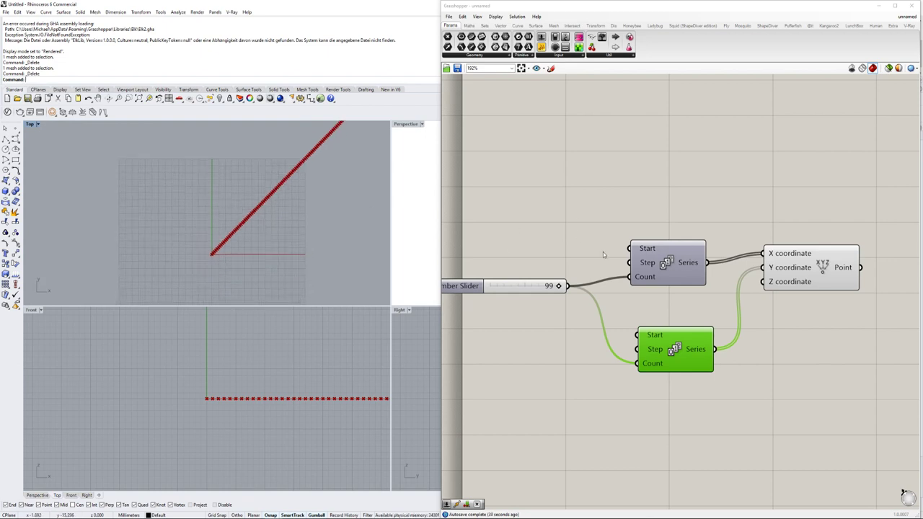
Step: Graft the Y coordinate input of Construct Point and show the resulting points in a maximized Perspective view
{"action": "right_click_drag", "start_coordinate": [640, 257], "coordinate": [580, 246]}
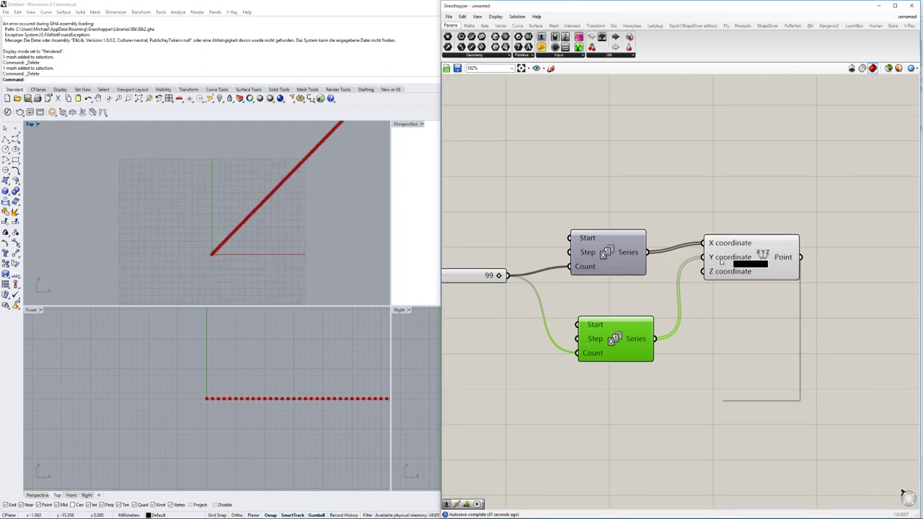
{"action": "right_click", "coordinate": [721, 263]}
{"action": "left_click", "coordinate": [738, 312]}
{"action": "scroll", "coordinate": [310, 263], "scroll_direction": "up", "scroll_amount": 10}
{"action": "right_click_drag", "start_coordinate": [326, 238], "coordinate": [307, 224]}
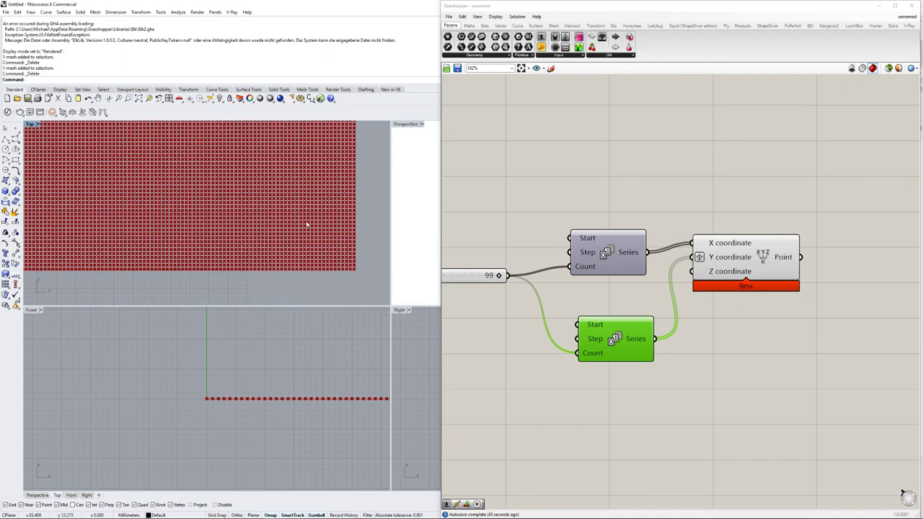
{"action": "double_click", "coordinate": [401, 124]}
{"action": "scroll", "coordinate": [255, 261], "scroll_direction": "up", "scroll_amount": 3}
{"action": "scroll", "coordinate": [260, 305], "scroll_direction": "up", "scroll_amount": 2}
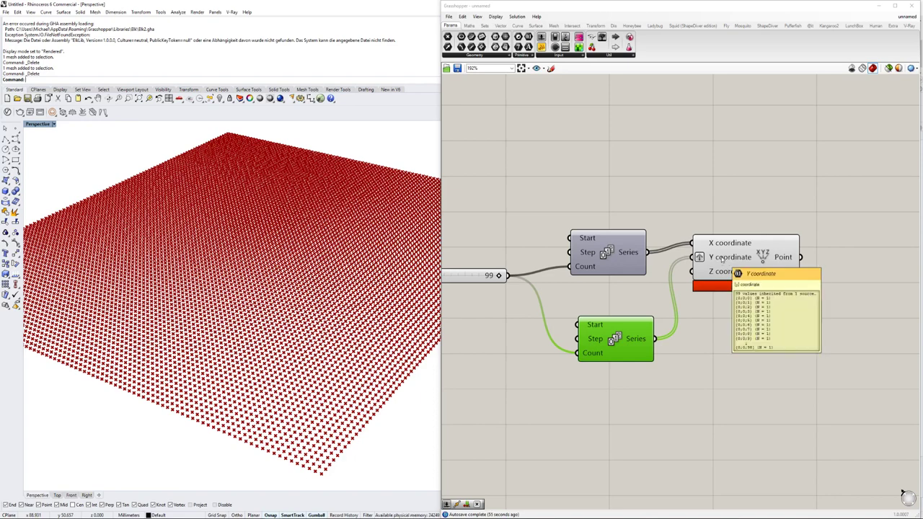
Step: Add a number slider with value 1.00 and connect it to the Step inputs of both Series components
{"action": "right_click_drag", "start_coordinate": [529, 261], "coordinate": [618, 258]}
{"action": "double_click", "coordinate": [573, 233]}
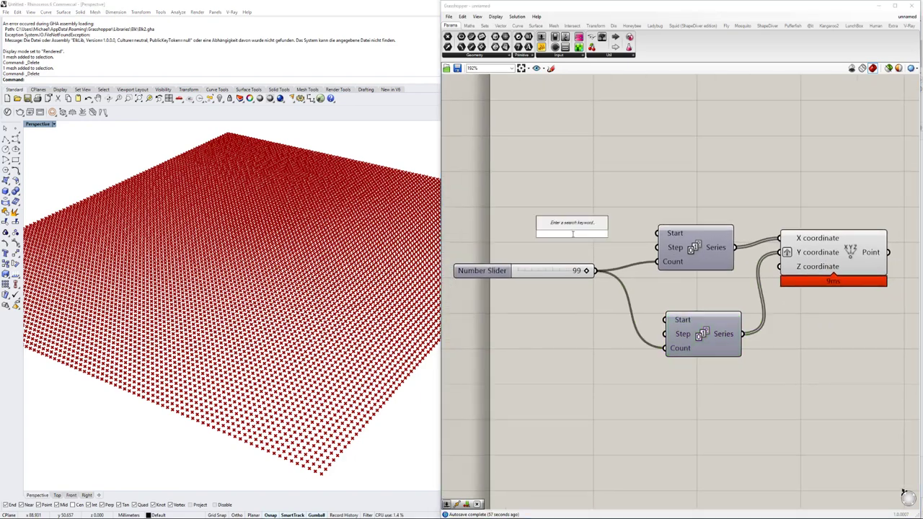
{"action": "type", "text": "100"}
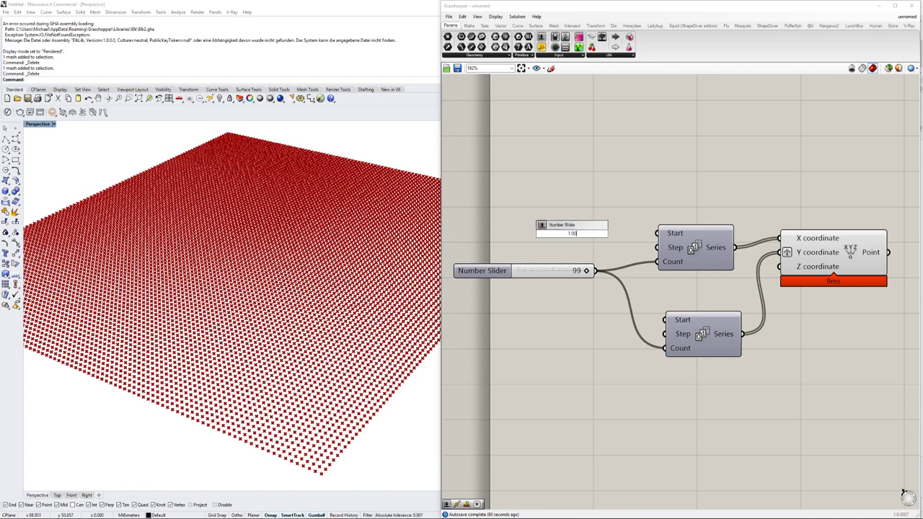
{"action": "key", "text": "Return"}
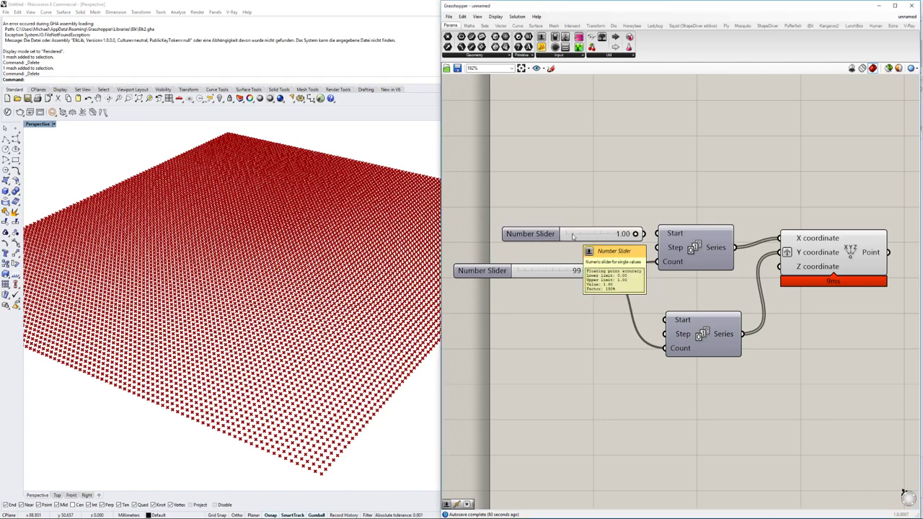
{"action": "left_click_drag", "start_coordinate": [636, 234], "coordinate": [664, 334]}
{"action": "mouse_move", "coordinate": [637, 233]}
{"action": "left_mouse_down"}
{"action": "mouse_move", "coordinate": [613, 235]}
{"action": "mouse_move", "coordinate": [638, 234]}
{"action": "left_mouse_up"}
Step: Inspect the Construct Point output data and view the "ripple effect" reference images in the browser
{"action": "right_click_drag", "start_coordinate": [756, 233], "coordinate": [577, 263]}
{"action": "scroll", "coordinate": [591, 268], "scroll_direction": "down", "scroll_amount": 3}
{"action": "mouse_move", "coordinate": [665, 291]}
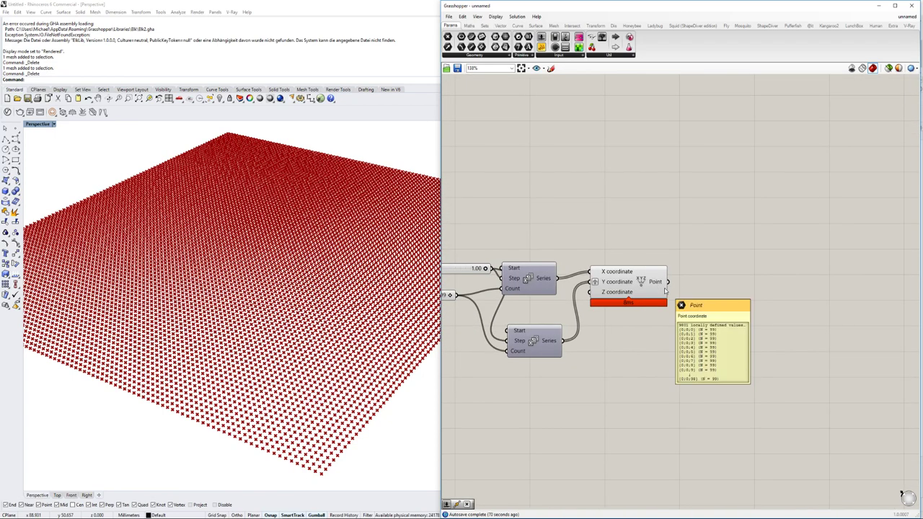
{"action": "right_click_drag", "start_coordinate": [705, 306], "coordinate": [668, 313]}
{"action": "double_click", "coordinate": [702, 333]}
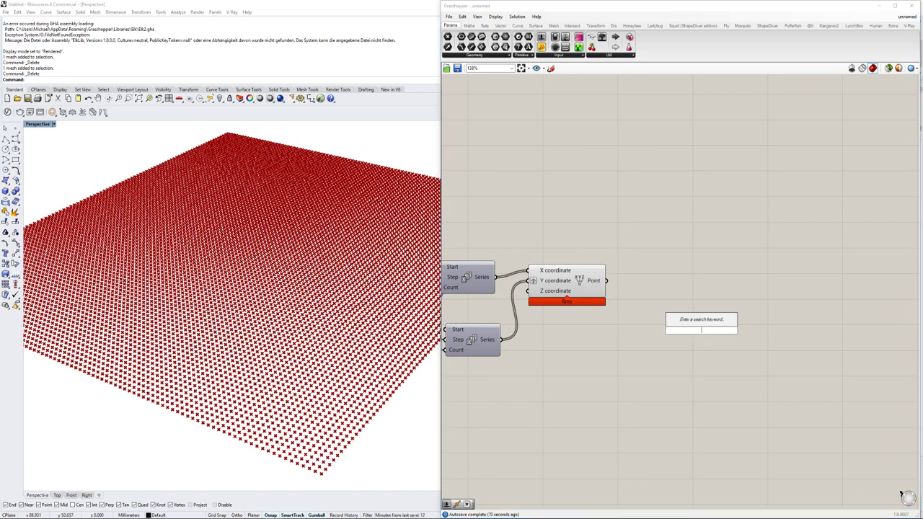
{"action": "left_click", "coordinate": [148, 518]}
{"action": "left_click", "coordinate": [116, 496]}
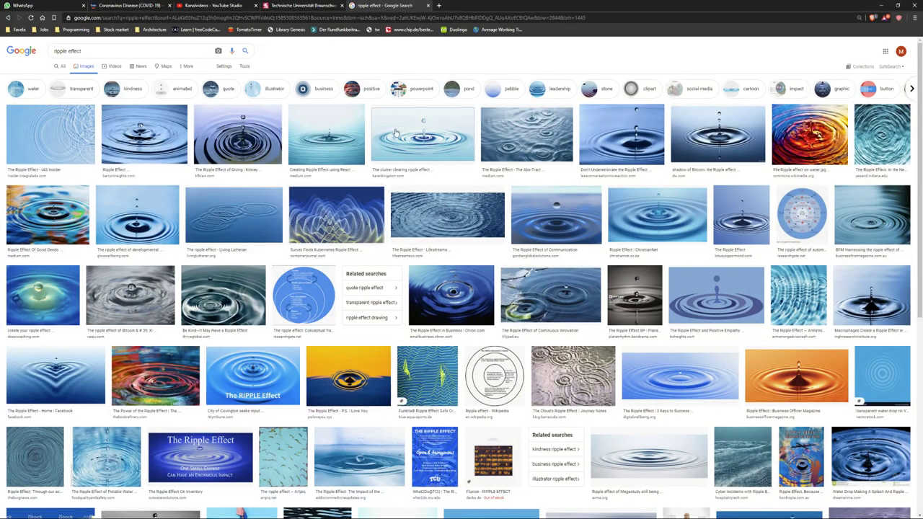
{"action": "left_click", "coordinate": [880, 7]}
Step: Add a Point parameter to the canvas below the Construct Point output
{"action": "double_click", "coordinate": [627, 321]}
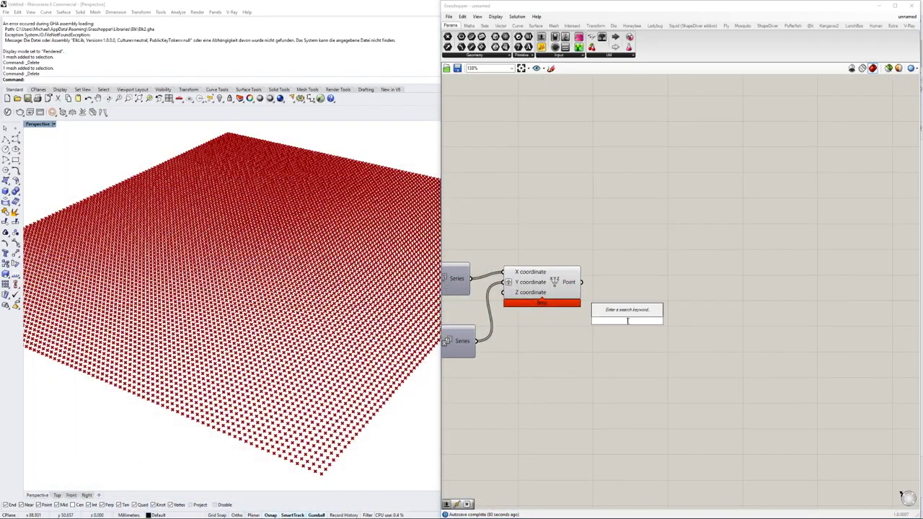
{"action": "type", "text": "point"}
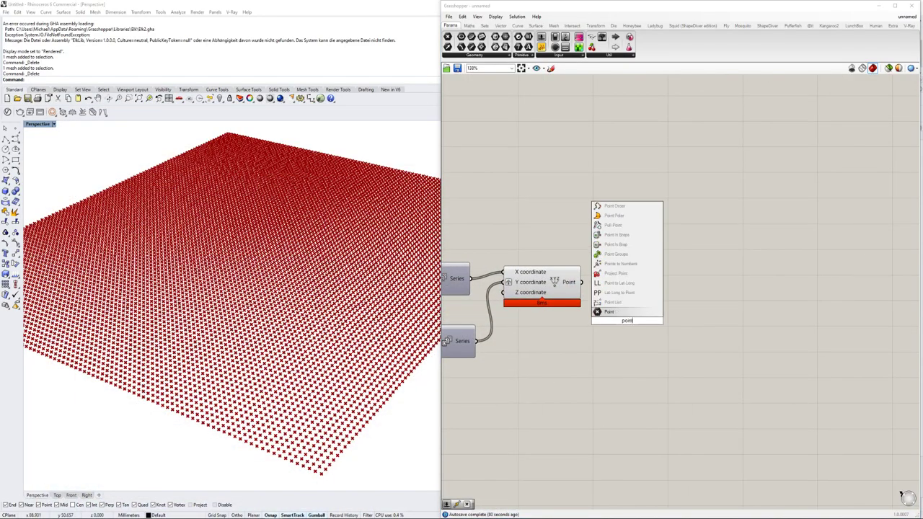
{"action": "key", "text": "Return"}
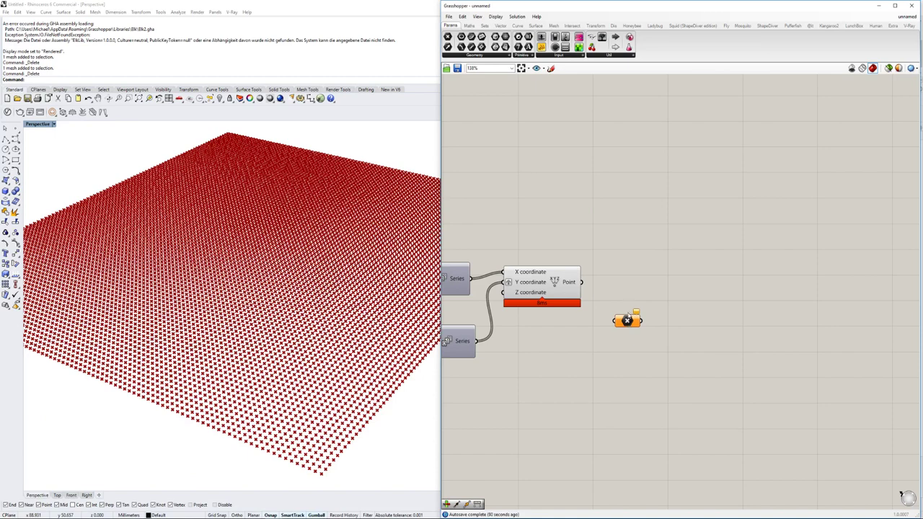
Step: Set multiple points in the Point parameter by picking four locations spread across the grid, and check them in the Perspective view
{"action": "right_click", "coordinate": [635, 320]}
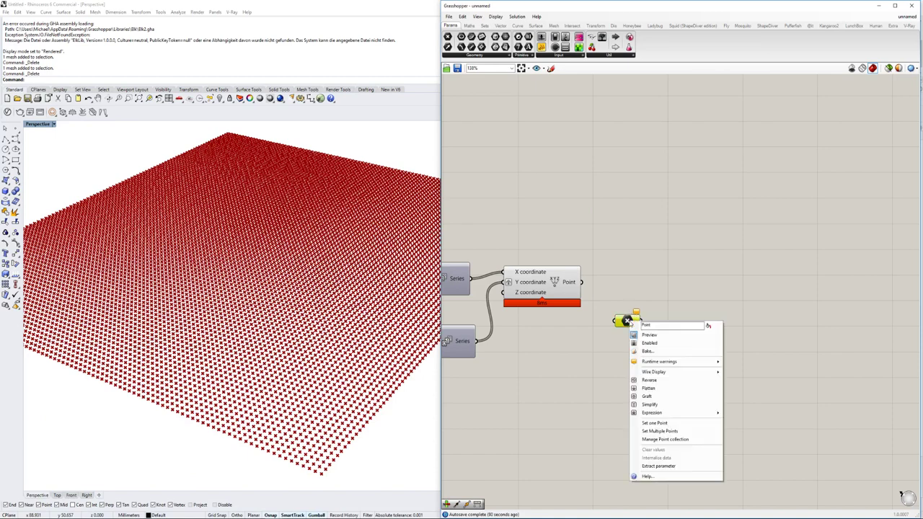
{"action": "left_click", "coordinate": [658, 428]}
{"action": "left_click", "coordinate": [212, 189]}
{"action": "left_click", "coordinate": [428, 200]}
{"action": "left_click", "coordinate": [379, 268]}
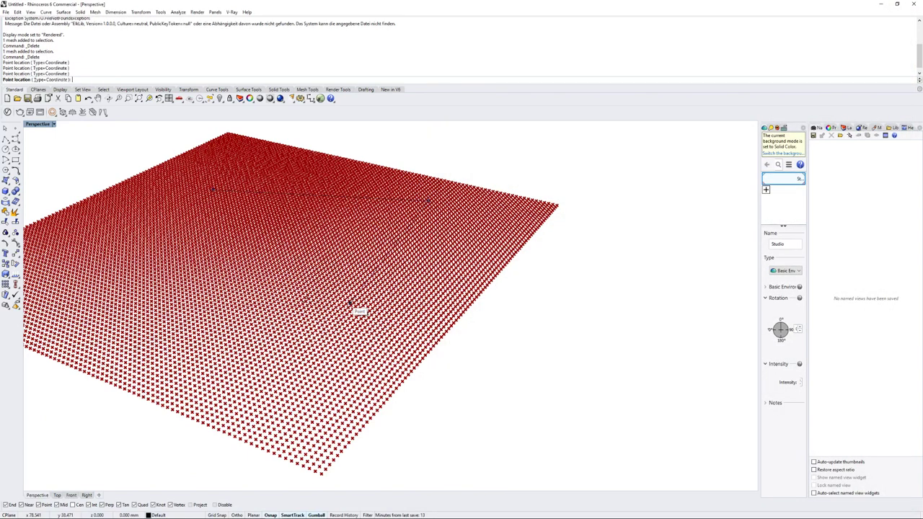
{"action": "left_click", "coordinate": [101, 309]}
{"action": "key", "text": "Return"}
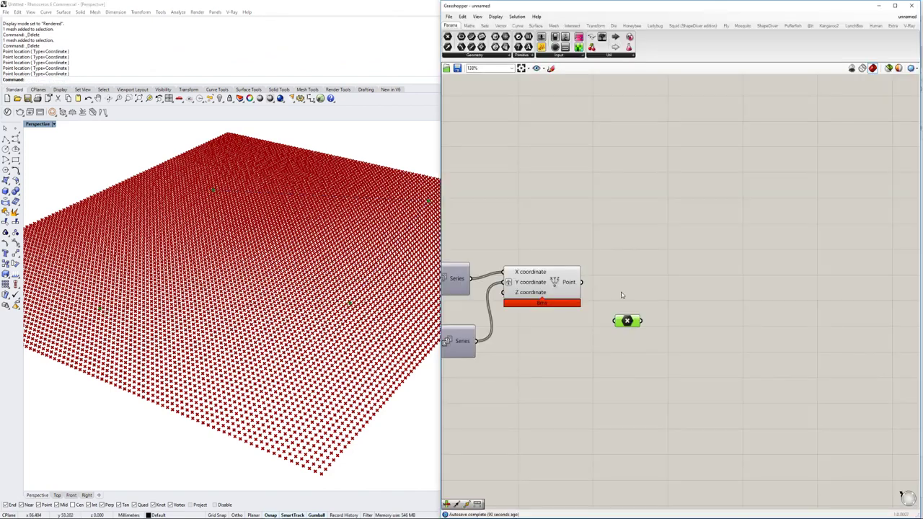
{"action": "left_click", "coordinate": [657, 299]}
{"action": "left_click", "coordinate": [634, 324]}
{"action": "right_click_drag", "start_coordinate": [316, 267], "coordinate": [340, 289], "text": "shift"}
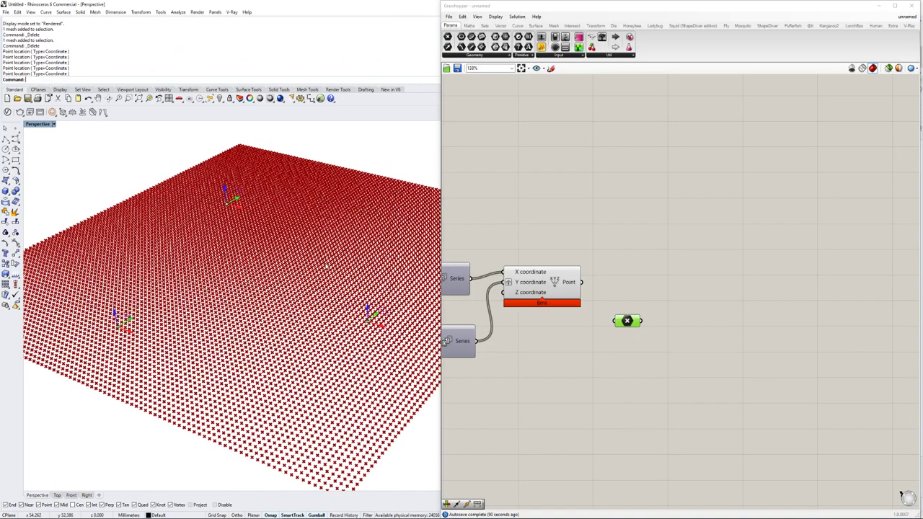
{"action": "scroll", "coordinate": [204, 305], "scroll_direction": "down", "scroll_amount": 7}
{"action": "scroll", "coordinate": [232, 303], "scroll_direction": "up", "scroll_amount": 5}
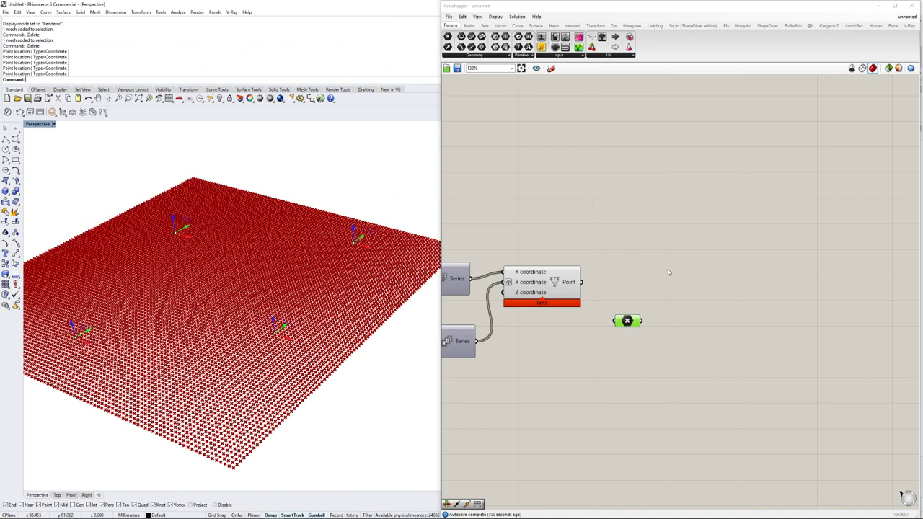
Step: Move the Point parameter lower and add a Distance component beside it
{"action": "left_click_drag", "start_coordinate": [628, 322], "coordinate": [610, 358]}
{"action": "double_click", "coordinate": [663, 322]}
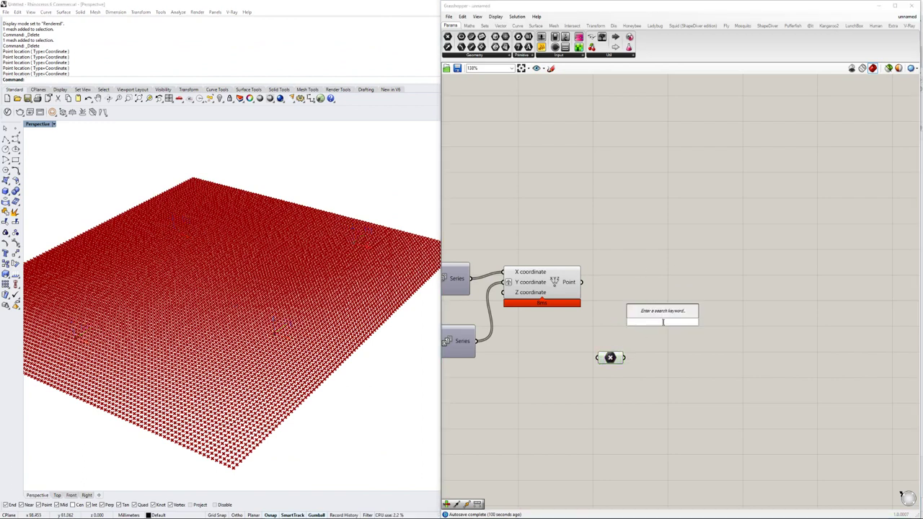
{"action": "type", "text": "distance"}
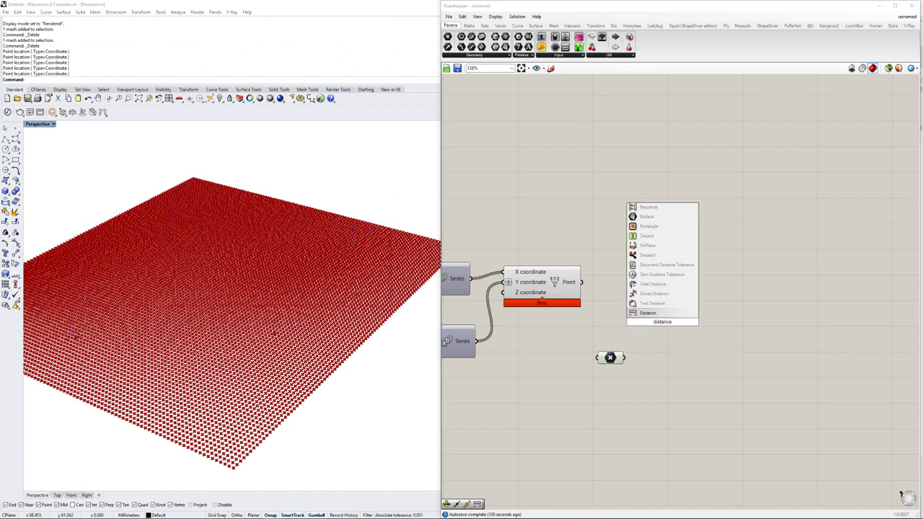
{"action": "key", "text": "Return"}
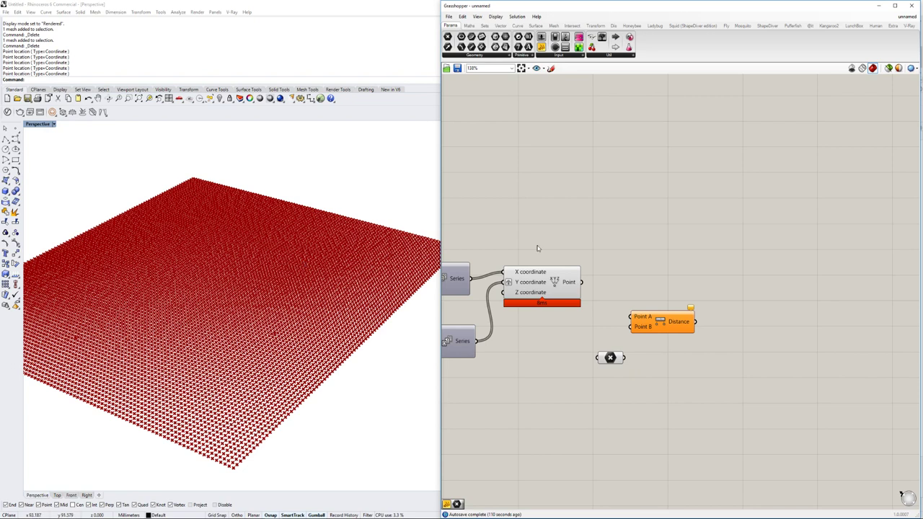
{"action": "right_click", "coordinate": [574, 285]}
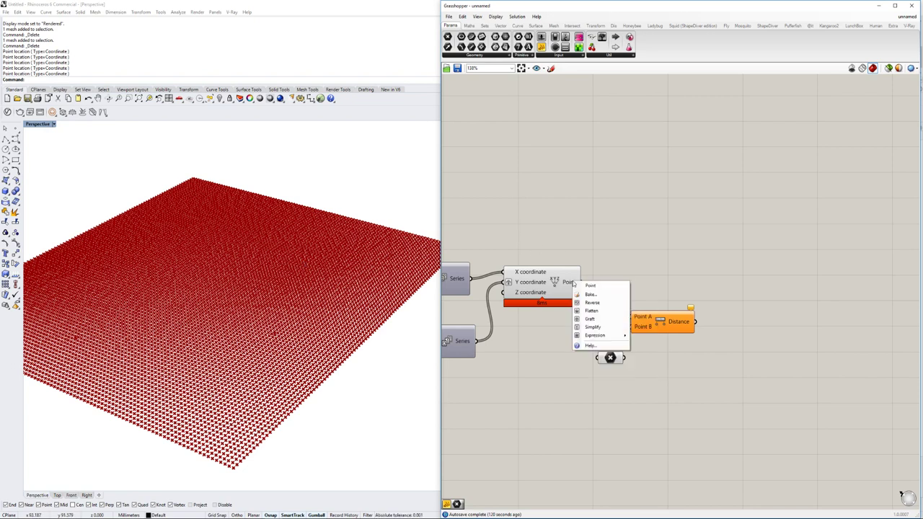
{"action": "left_click", "coordinate": [591, 319]}
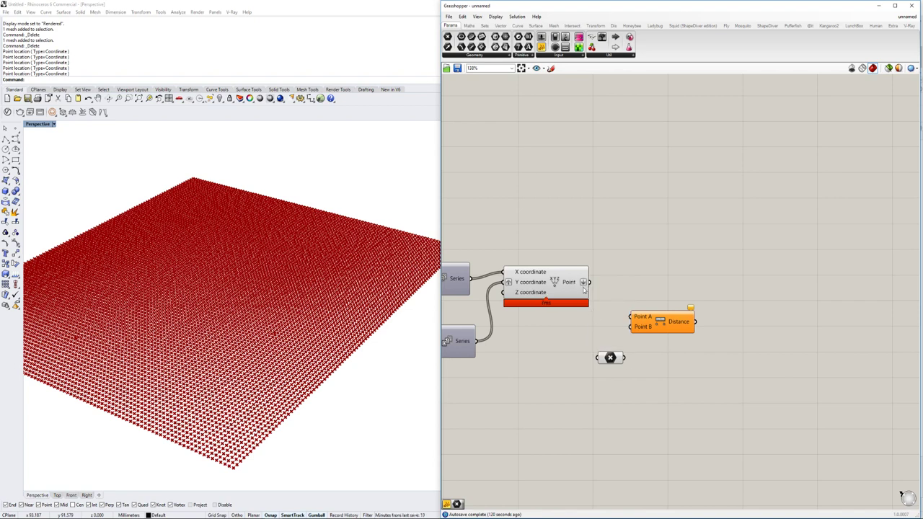
{"action": "right_click", "coordinate": [570, 284]}
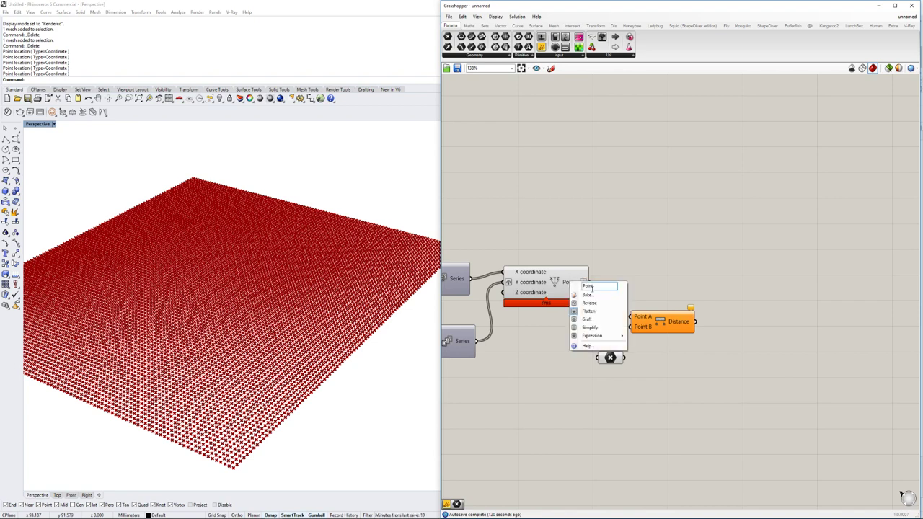
{"action": "left_click", "coordinate": [596, 318]}
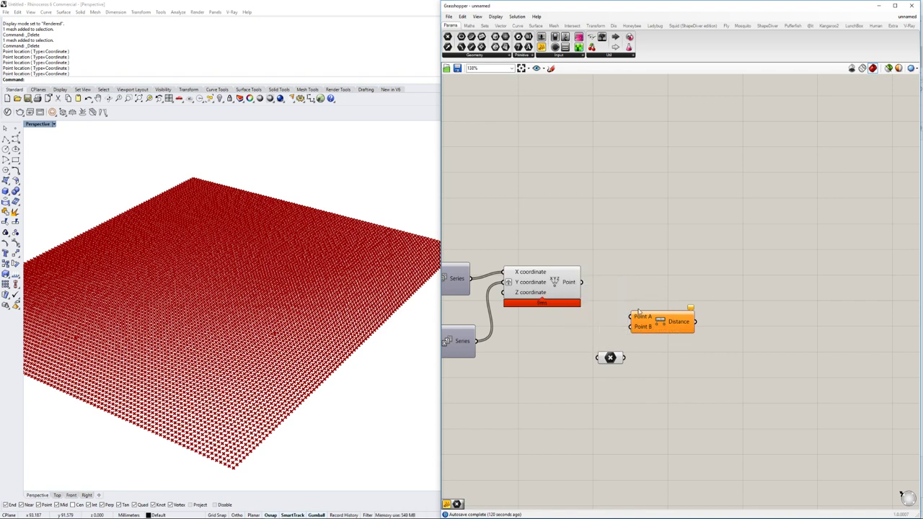
Step: Connect the grid points to Point A and the Point parameter to Point B of Distance, and show the distances in an enlarged panel
{"action": "left_click_drag", "start_coordinate": [639, 312], "coordinate": [663, 314]}
{"action": "mouse_move", "coordinate": [581, 282]}
{"action": "left_mouse_down"}
{"action": "mouse_move", "coordinate": [639, 281]}
{"action": "mouse_move", "coordinate": [653, 311]}
{"action": "mouse_move", "coordinate": [624, 359]}
{"action": "left_mouse_up"}
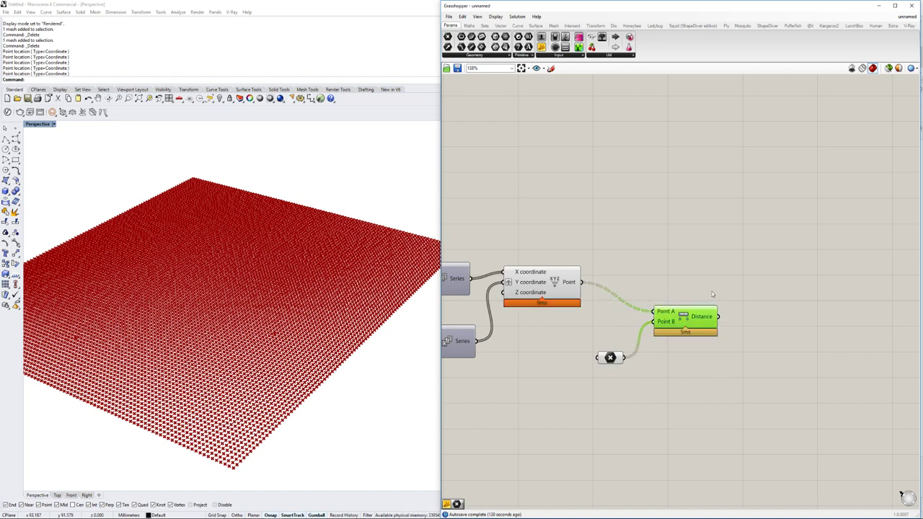
{"action": "right_click_drag", "start_coordinate": [724, 294], "coordinate": [630, 254]}
{"action": "double_click", "coordinate": [694, 317]}
{"action": "type", "text": "//"}
{"action": "key", "text": "Return"}
{"action": "left_click_drag", "start_coordinate": [690, 313], "coordinate": [725, 299]}
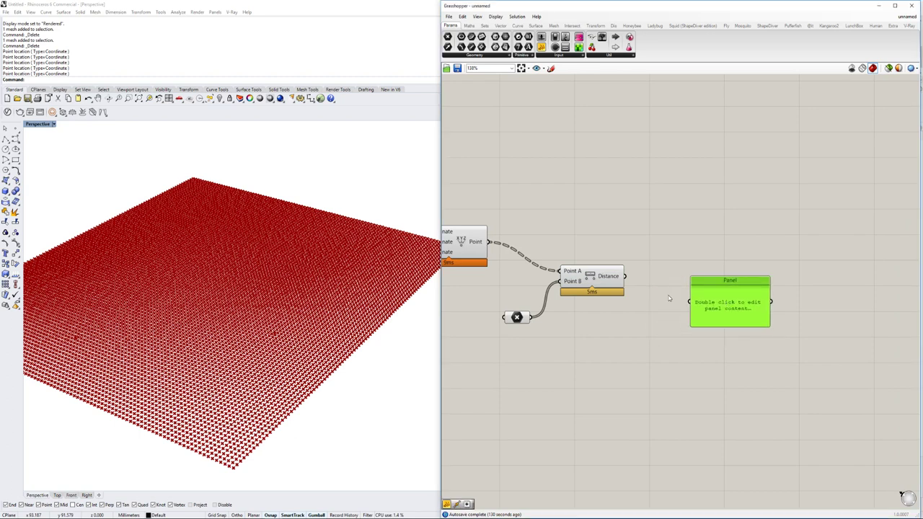
{"action": "left_click_drag", "start_coordinate": [625, 276], "coordinate": [690, 301]}
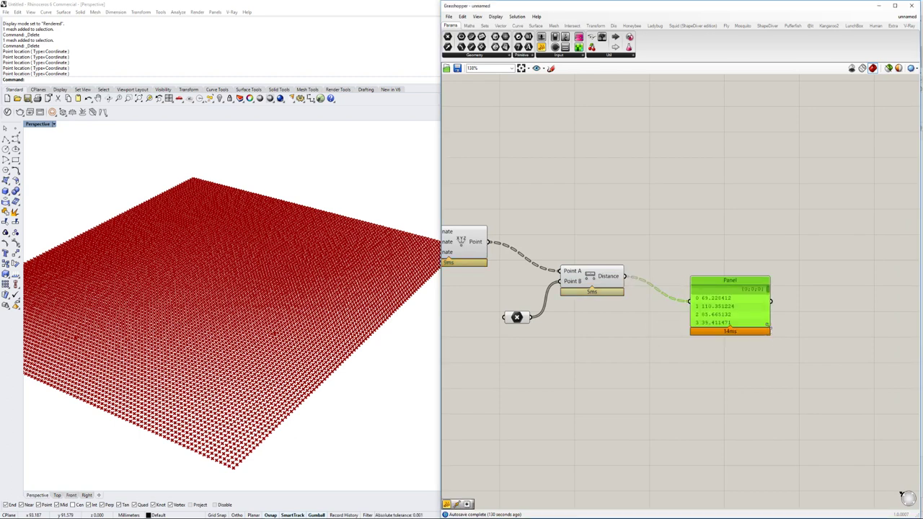
{"action": "left_click_drag", "start_coordinate": [767, 326], "coordinate": [832, 384]}
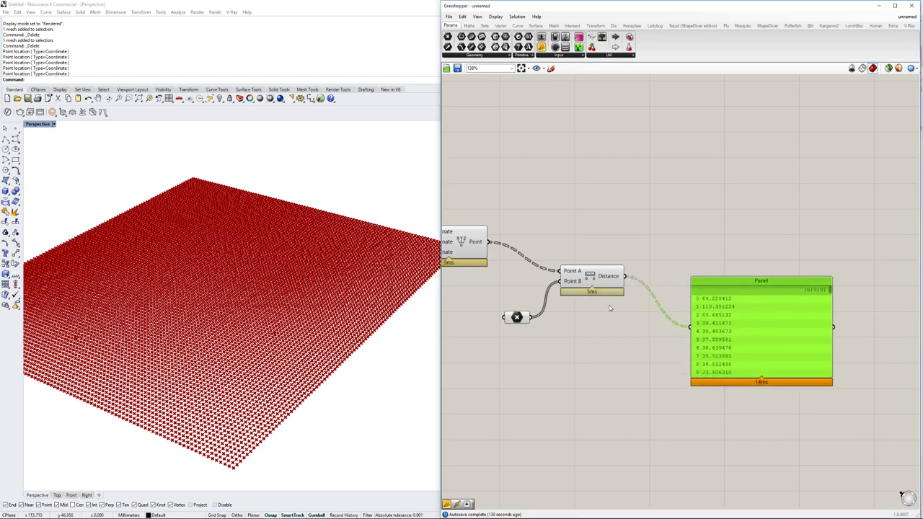
Step: Graft the Point B input of Distance and reposition the panel and the Distance component to leave space between them
{"action": "mouse_move", "coordinate": [566, 287]}
{"action": "right_click", "coordinate": [565, 283]}
{"action": "left_click", "coordinate": [587, 346]}
{"action": "right_click_drag", "start_coordinate": [586, 346], "coordinate": [539, 345]}
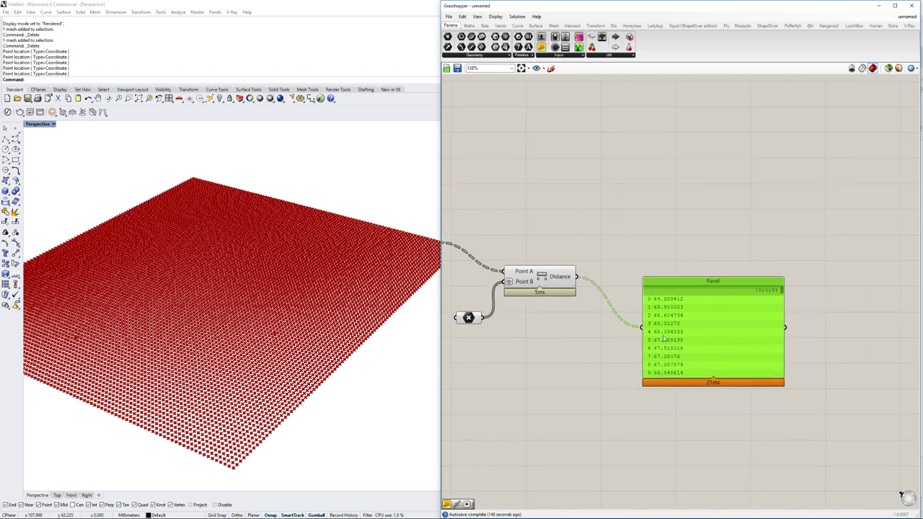
{"action": "left_click_drag", "start_coordinate": [667, 338], "coordinate": [733, 331]}
{"action": "left_click_drag", "start_coordinate": [541, 291], "coordinate": [567, 305]}
{"action": "scroll", "coordinate": [663, 269], "scroll_direction": "down", "scroll_amount": 3}
{"action": "scroll", "coordinate": [664, 269], "scroll_direction": "up", "scroll_amount": 3}
Step: Add a Sine component after Distance and look up its place among the Trig components
{"action": "double_click", "coordinate": [664, 271]}
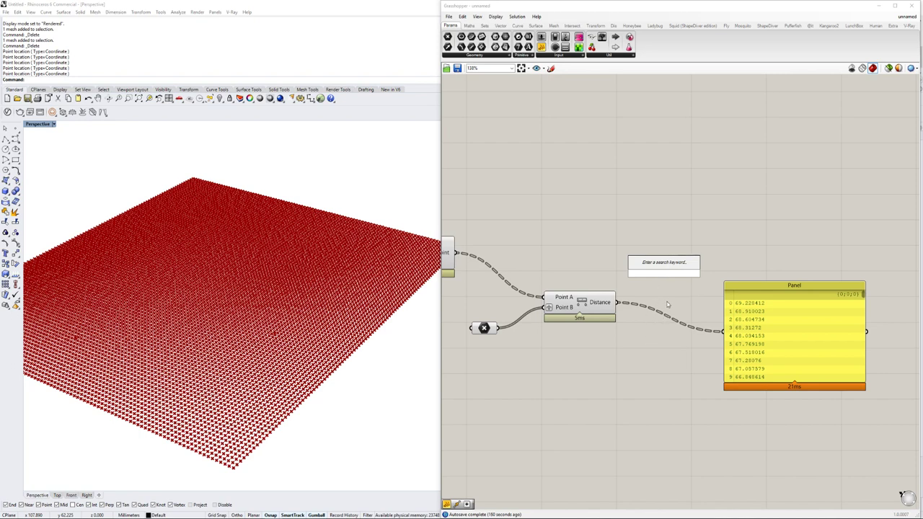
{"action": "double_click", "coordinate": [668, 299]}
{"action": "type", "text": "sinus"}
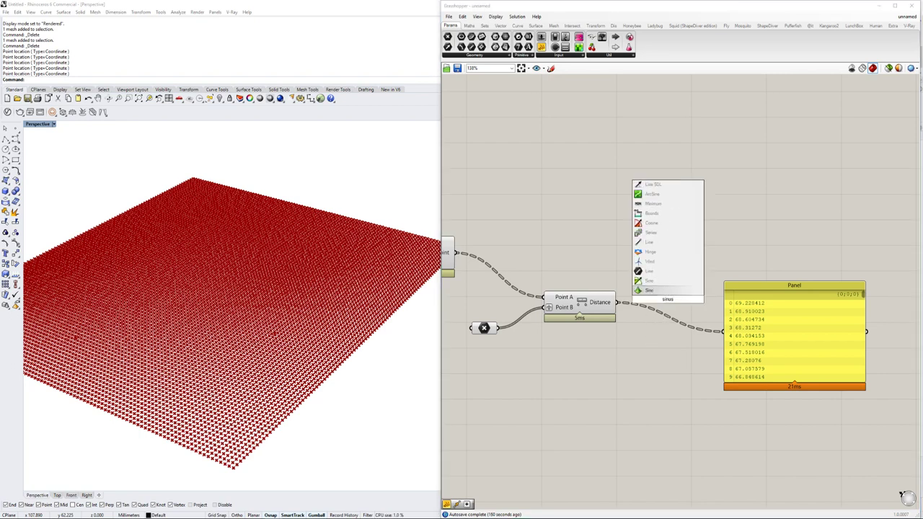
{"action": "key", "text": "Return"}
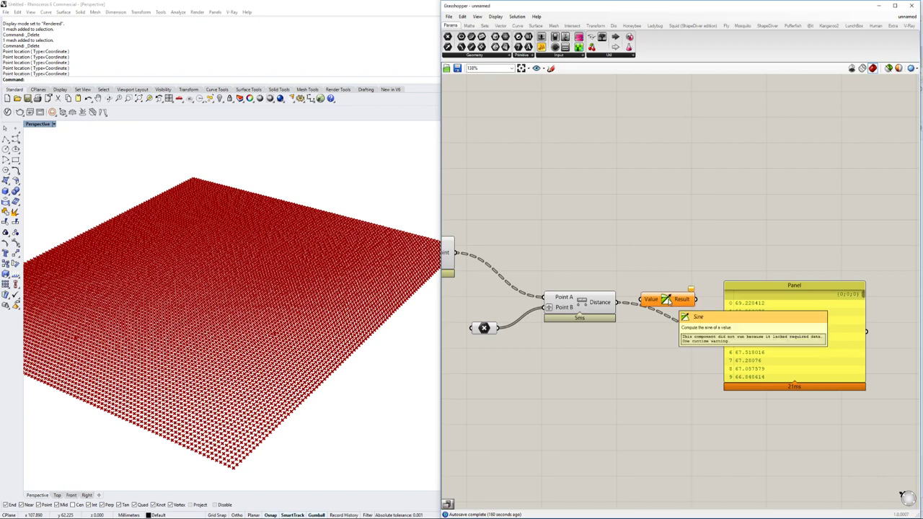
{"action": "middle_click", "coordinate": [671, 297]}
{"action": "left_click", "coordinate": [660, 298], "text": "ctrl+alt"}
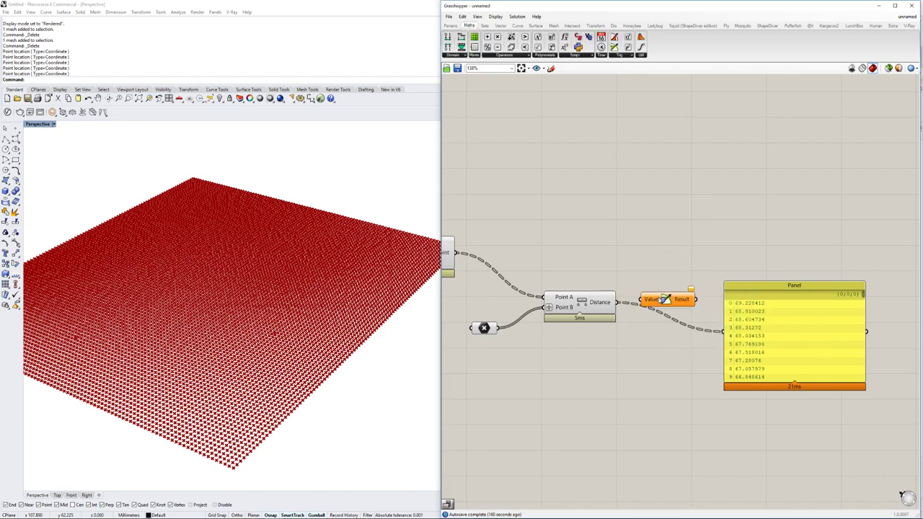
{"action": "left_click", "coordinate": [619, 56]}
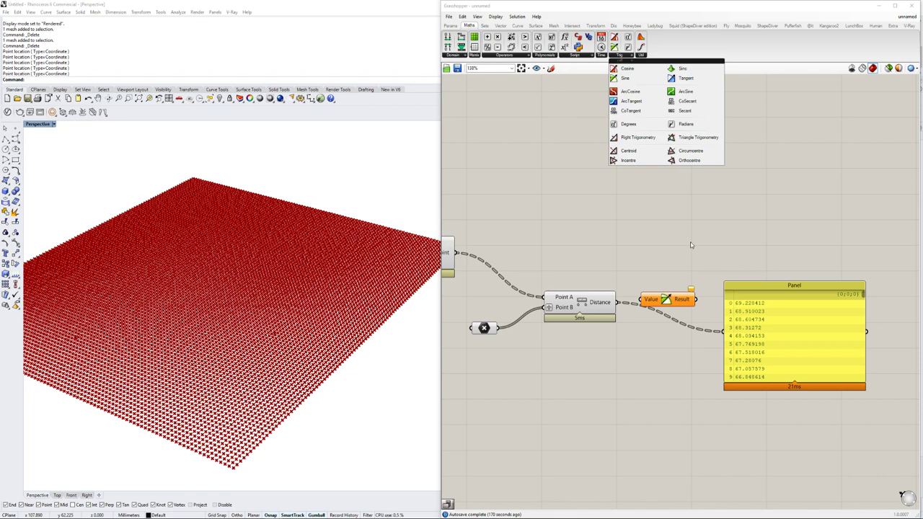
Step: Feed the Distance output through Sine into the panel and look through the resulting values
{"action": "scroll", "coordinate": [690, 245], "scroll_direction": "up", "scroll_amount": 2}
{"action": "right_click_drag", "start_coordinate": [639, 264], "coordinate": [600, 281]}
{"action": "scroll", "coordinate": [599, 281], "scroll_direction": "down", "scroll_amount": 2}
{"action": "left_click_drag", "start_coordinate": [561, 312], "coordinate": [665, 341]}
{"action": "left_click_drag", "start_coordinate": [807, 307], "coordinate": [798, 341]}
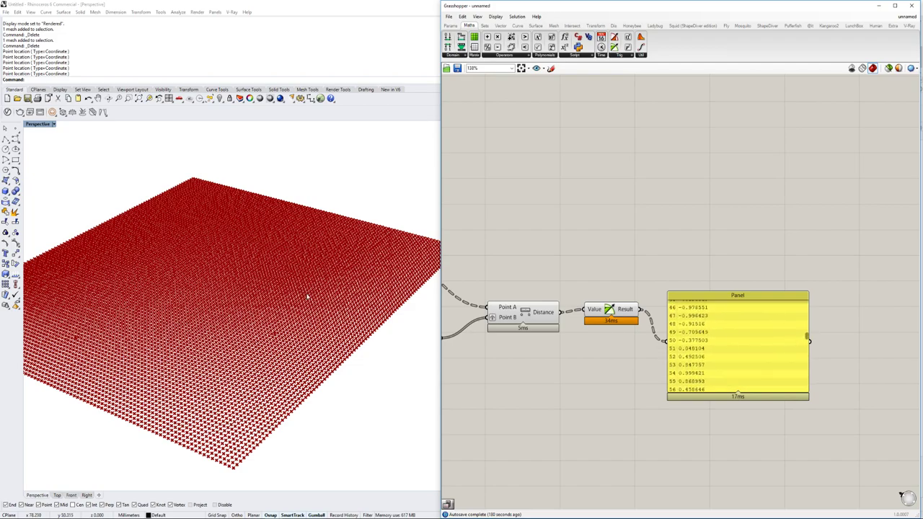
{"action": "right_click_drag", "start_coordinate": [309, 284], "coordinate": [298, 226]}
{"action": "mouse_move", "coordinate": [282, 293]}
{"action": "right_mouse_down"}
{"action": "mouse_move", "coordinate": [295, 247]}
{"action": "mouse_move", "coordinate": [288, 286]}
{"action": "right_mouse_up"}
Step: Shift the panel away from Sine and add a Move component in the freed space
{"action": "left_click_drag", "start_coordinate": [707, 295], "coordinate": [803, 263]}
{"action": "right_click_drag", "start_coordinate": [671, 365], "coordinate": [669, 369]}
{"action": "double_click", "coordinate": [668, 368]}
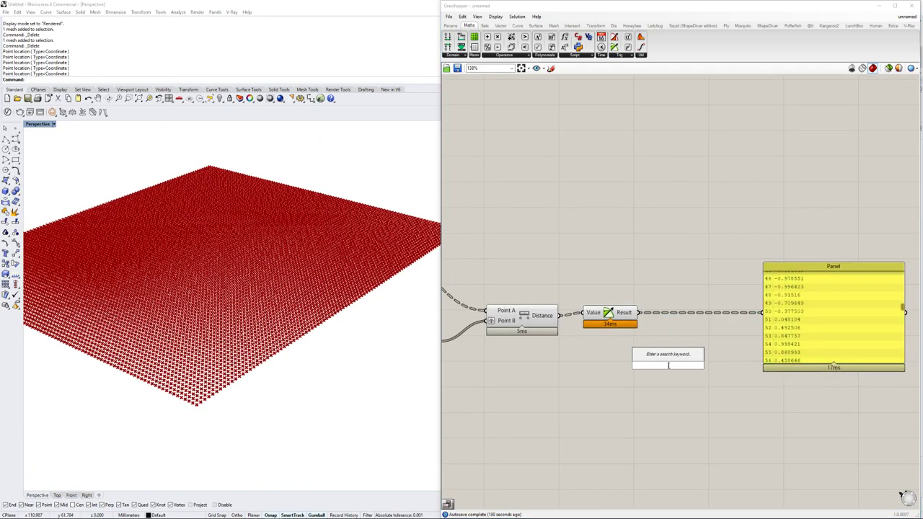
{"action": "type", "text": "move"}
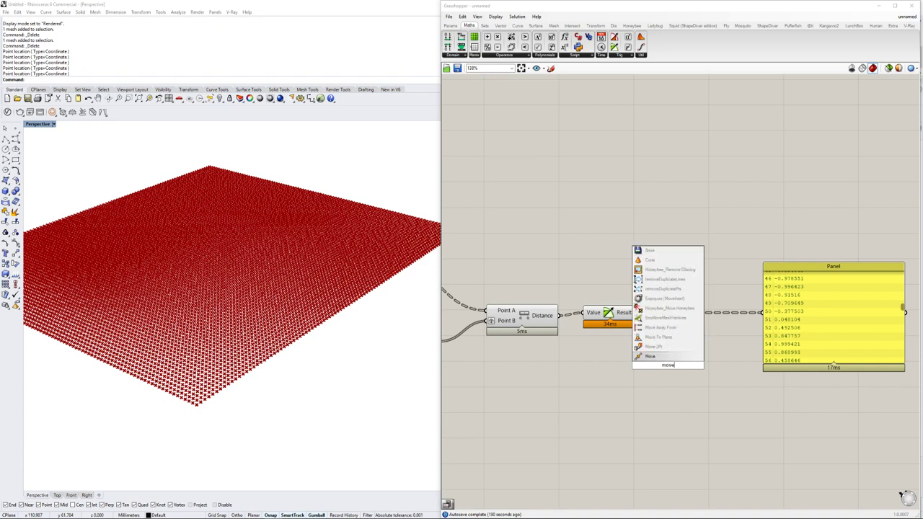
{"action": "key", "text": "Return"}
Step: Add a Unit Z vector and connect it to the Motion input of Move
{"action": "double_click", "coordinate": [527, 413]}
{"action": "type", "text": "z"}
{"action": "left_click", "coordinate": [530, 403]}
{"action": "left_click_drag", "start_coordinate": [560, 412], "coordinate": [629, 370]}
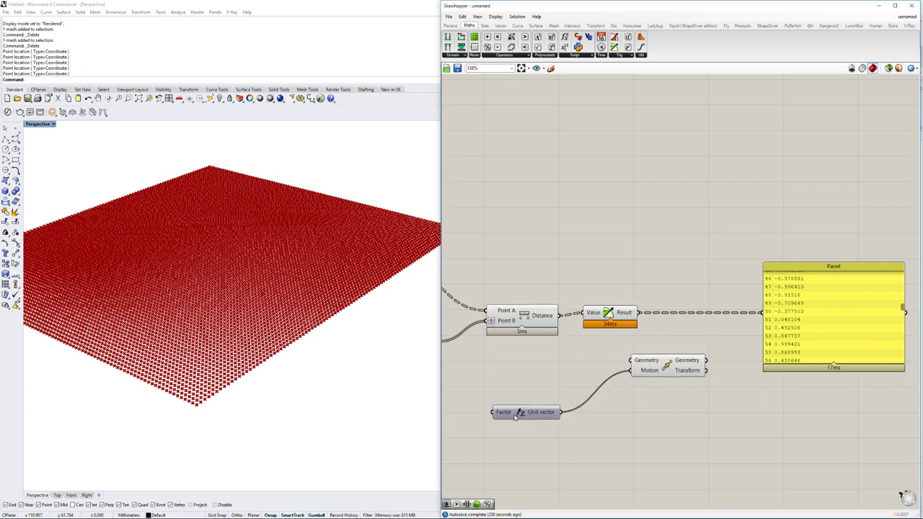
Step: Connect the Sine result to Unit Z's Factor and the grid points to Move's Geometry input
{"action": "left_click_drag", "start_coordinate": [638, 312], "coordinate": [565, 399]}
{"action": "left_click_drag", "start_coordinate": [673, 370], "coordinate": [532, 319]}
{"action": "scroll", "coordinate": [677, 367], "scroll_direction": "down", "scroll_amount": 3}
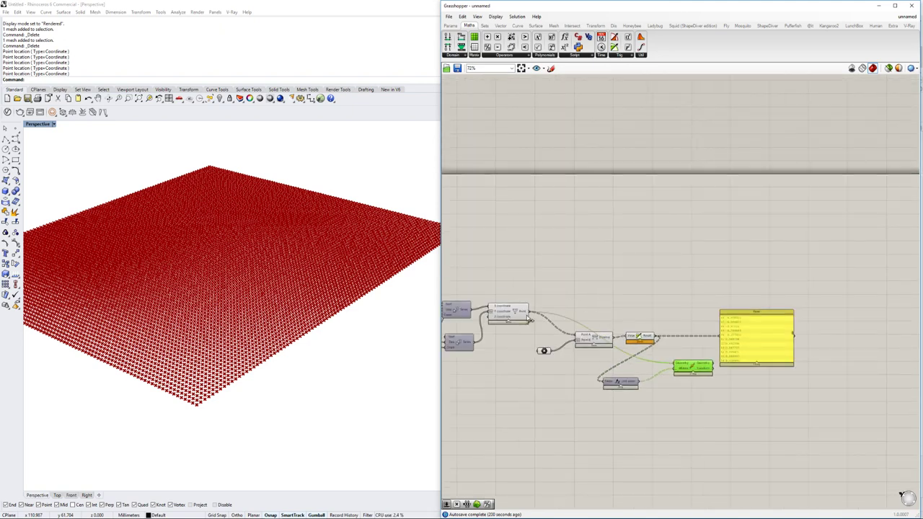
{"action": "scroll", "coordinate": [241, 352], "scroll_direction": "down", "scroll_amount": 3}
{"action": "right_click_drag", "start_coordinate": [240, 351], "coordinate": [279, 343], "text": "shift"}
{"action": "scroll", "coordinate": [220, 324], "scroll_direction": "up", "scroll_amount": 6}
{"action": "scroll", "coordinate": [241, 350], "scroll_direction": "down", "scroll_amount": 4}
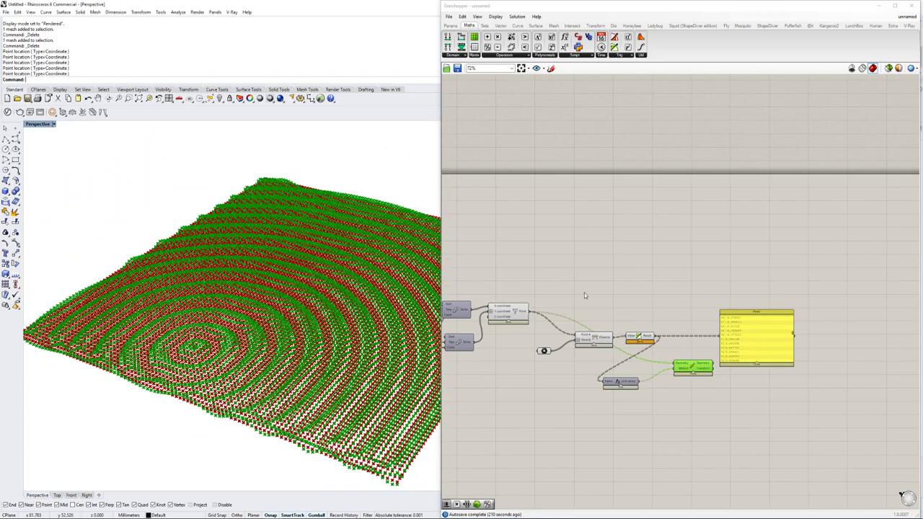
Step: Select the point parameter and shift two of its ripple centre points across the surface in the Rhino viewport
{"action": "right_click_drag", "start_coordinate": [576, 301], "coordinate": [583, 296]}
{"action": "left_click", "coordinate": [550, 346]}
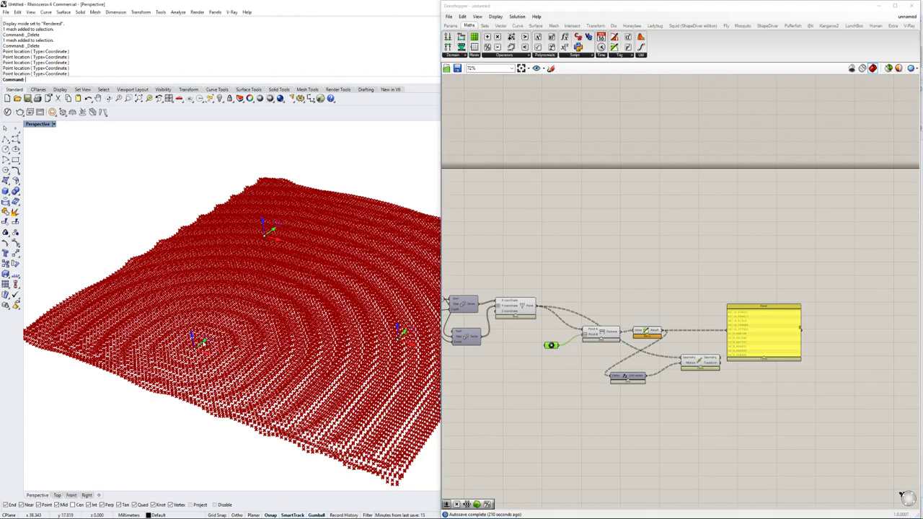
{"action": "left_click_drag", "start_coordinate": [201, 341], "coordinate": [234, 330]}
{"action": "right_click_drag", "start_coordinate": [235, 330], "coordinate": [265, 326]}
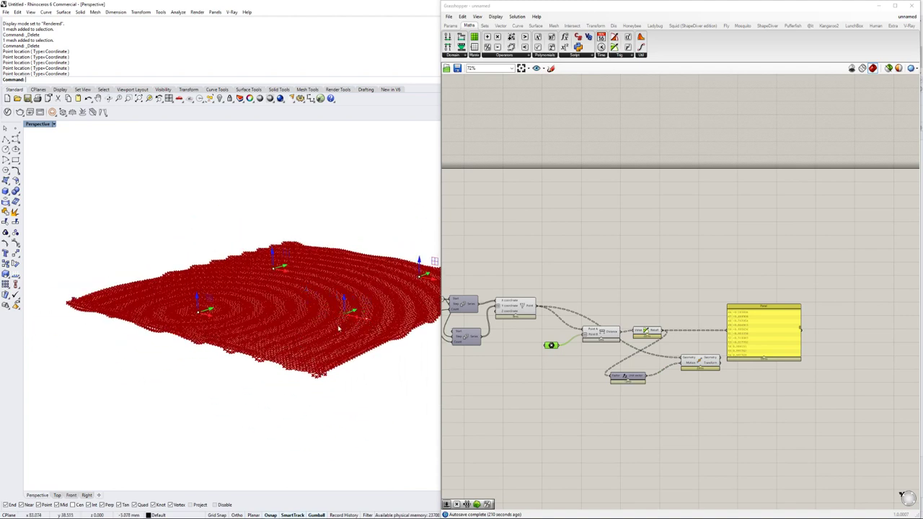
{"action": "right_click_drag", "start_coordinate": [331, 330], "coordinate": [333, 343]}
{"action": "mouse_move", "coordinate": [356, 322]}
{"action": "left_mouse_down"}
{"action": "mouse_move", "coordinate": [320, 312]}
{"action": "mouse_move", "coordinate": [347, 322]}
{"action": "left_mouse_up"}
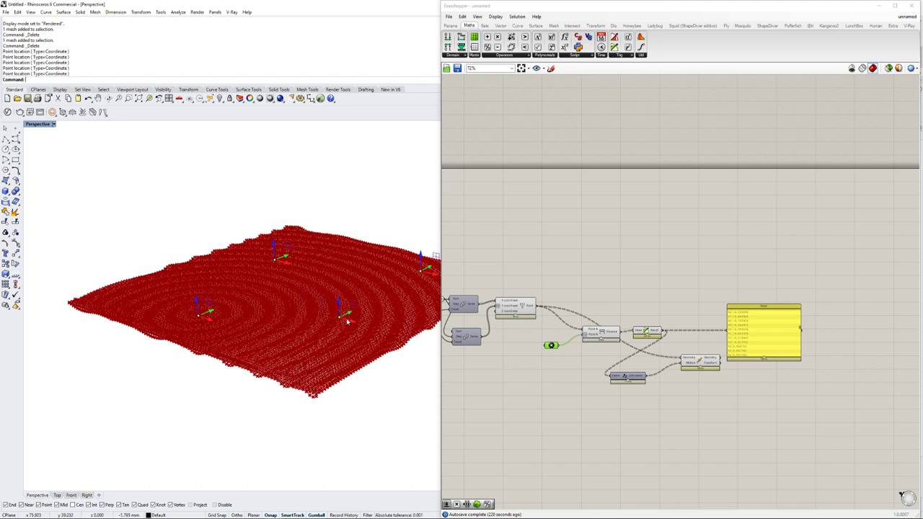
Step: Move Sine, Unit Z and Move farther away from Distance to free up space, and check the Distance output's data structure
{"action": "scroll", "coordinate": [674, 336], "scroll_direction": "up", "scroll_amount": 3}
{"action": "left_click_drag", "start_coordinate": [732, 437], "coordinate": [587, 278]}
{"action": "left_click_drag", "start_coordinate": [627, 327], "coordinate": [740, 325]}
{"action": "left_click", "coordinate": [644, 303]}
{"action": "left_click_drag", "start_coordinate": [562, 337], "coordinate": [556, 346]}
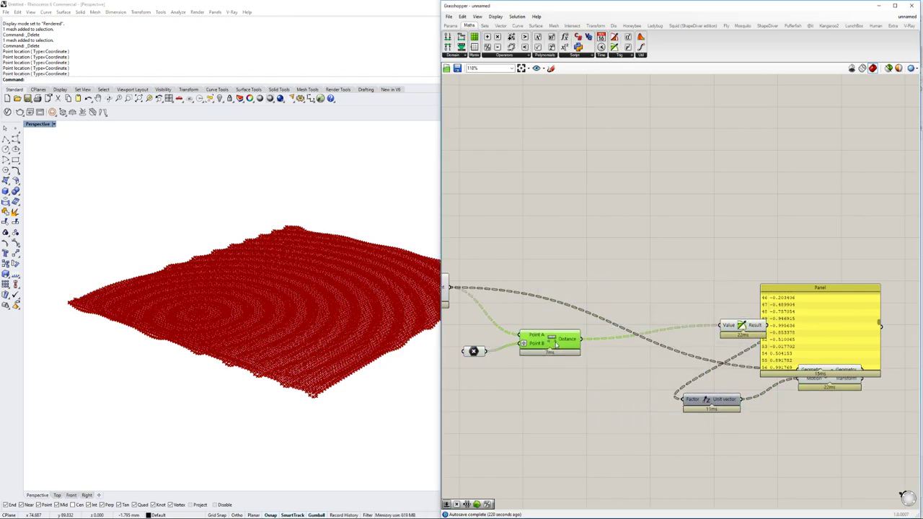
{"action": "mouse_move", "coordinate": [570, 343]}
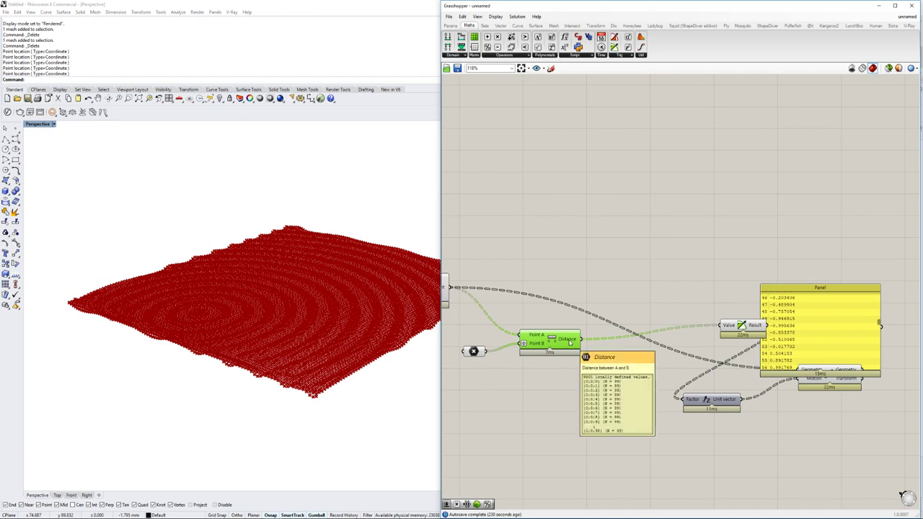
{"action": "right_click_drag", "start_coordinate": [375, 339], "coordinate": [379, 370]}
{"action": "scroll", "coordinate": [323, 346], "scroll_direction": "down", "scroll_amount": 3}
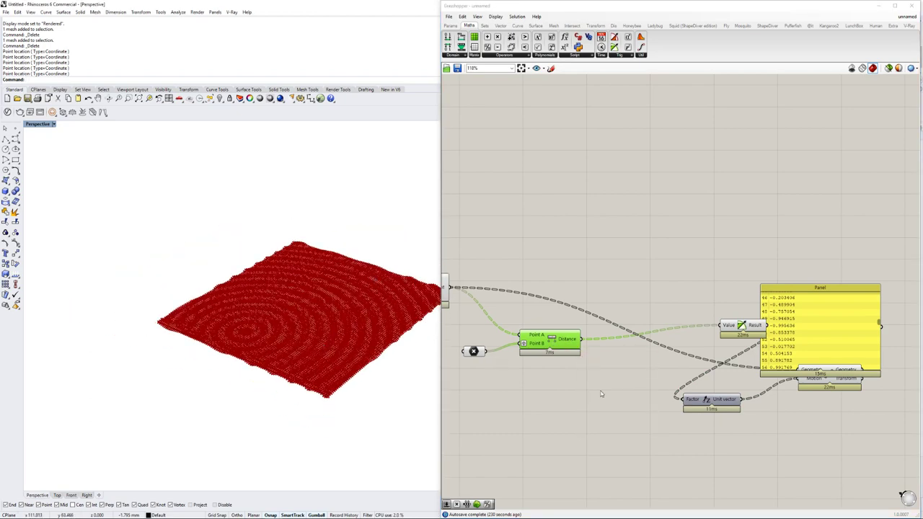
{"action": "right_click_drag", "start_coordinate": [596, 389], "coordinate": [559, 395]}
Step: Add a Flip Matrix component above the Distance component
{"action": "double_click", "coordinate": [578, 282]}
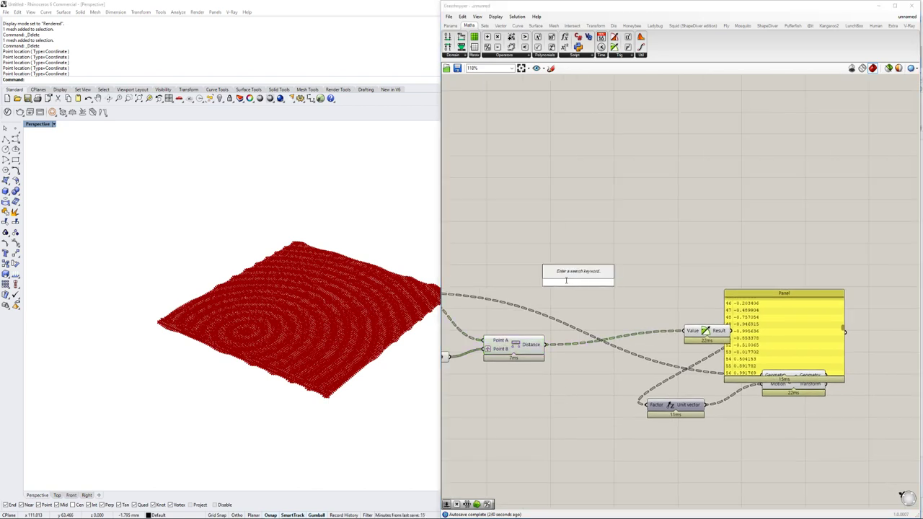
{"action": "type", "text": "flip"}
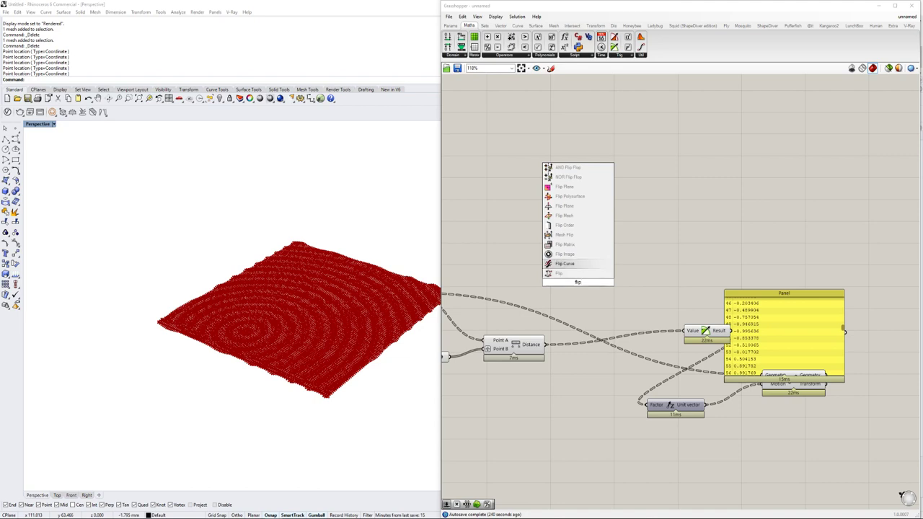
{"action": "key", "text": "Return"}
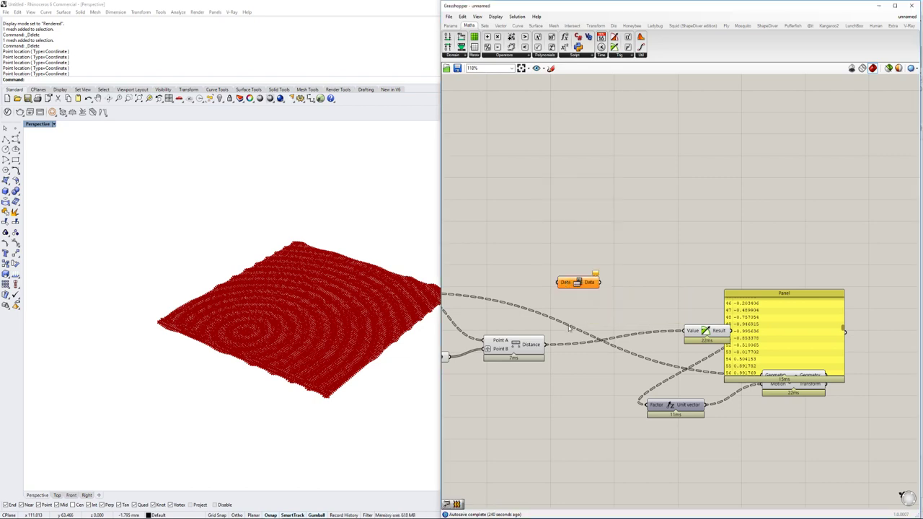
{"action": "right_click_drag", "start_coordinate": [544, 300], "coordinate": [568, 300]}
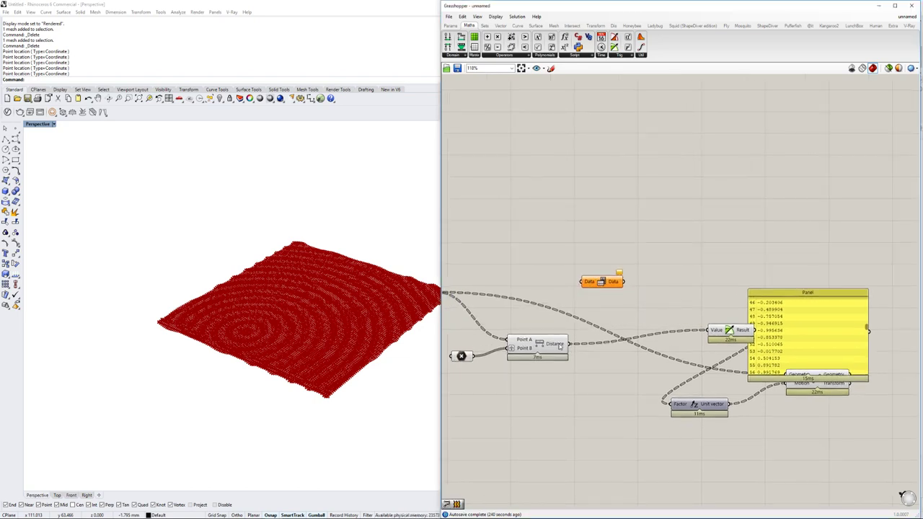
Step: Move the panel clear of Sine and feed it the Distance output to inspect the distance lists
{"action": "left_click_drag", "start_coordinate": [757, 332], "coordinate": [716, 301]}
{"action": "left_click_drag", "start_coordinate": [570, 344], "coordinate": [713, 232]}
{"action": "mouse_move", "coordinate": [557, 347]}
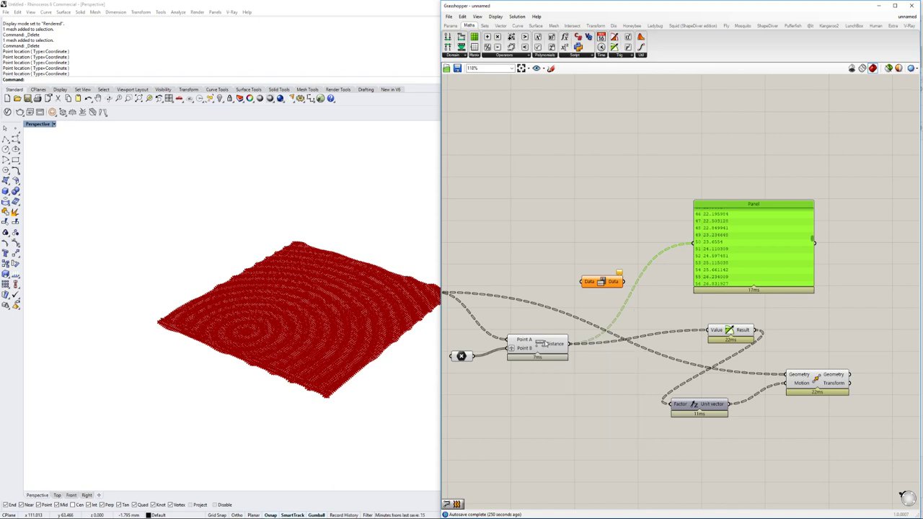
{"action": "right_click_drag", "start_coordinate": [547, 343], "coordinate": [582, 353]}
{"action": "mouse_move", "coordinate": [598, 356]}
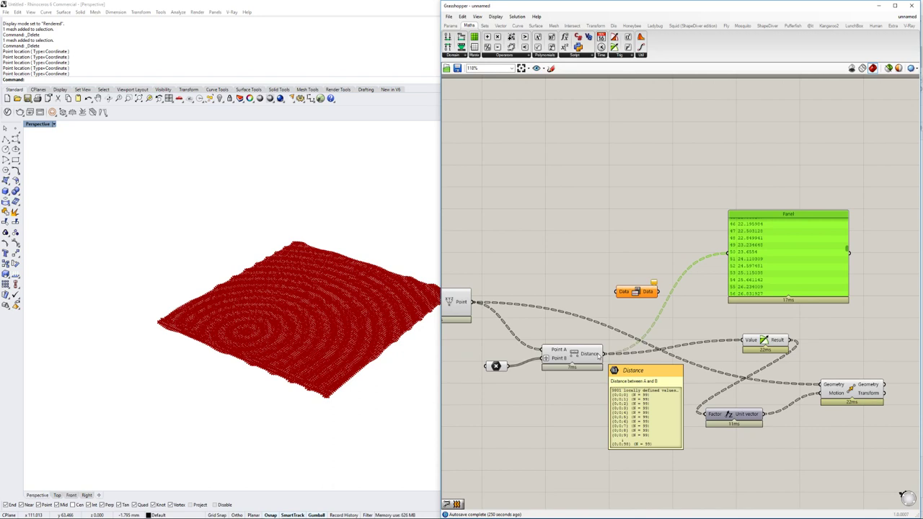
Step: Relocate the panel upward, add a second Flip Matrix and connect the Distance output to it
{"action": "left_click_drag", "start_coordinate": [754, 266], "coordinate": [618, 193]}
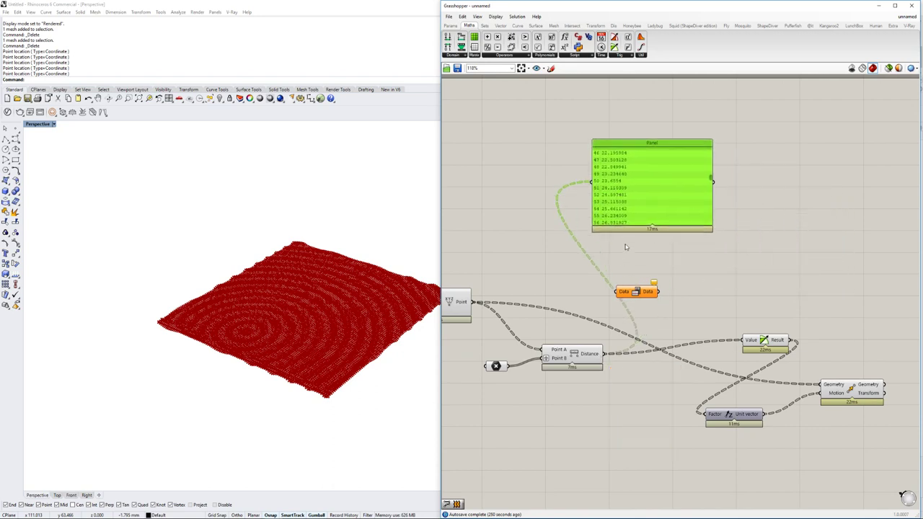
{"action": "double_click", "coordinate": [531, 280]}
{"action": "type", "text": "flip"}
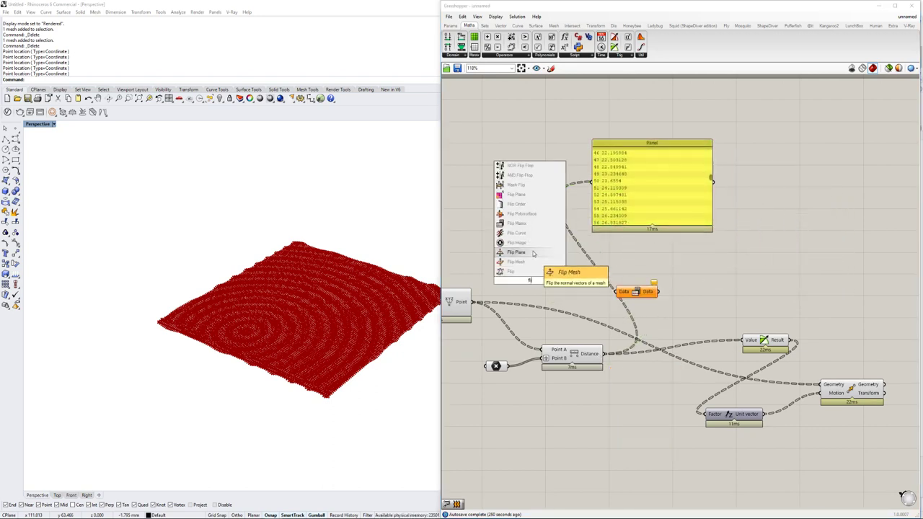
{"action": "left_click", "coordinate": [528, 223]}
{"action": "left_click_drag", "start_coordinate": [603, 353], "coordinate": [509, 281]}
{"action": "mouse_move", "coordinate": [546, 281]}
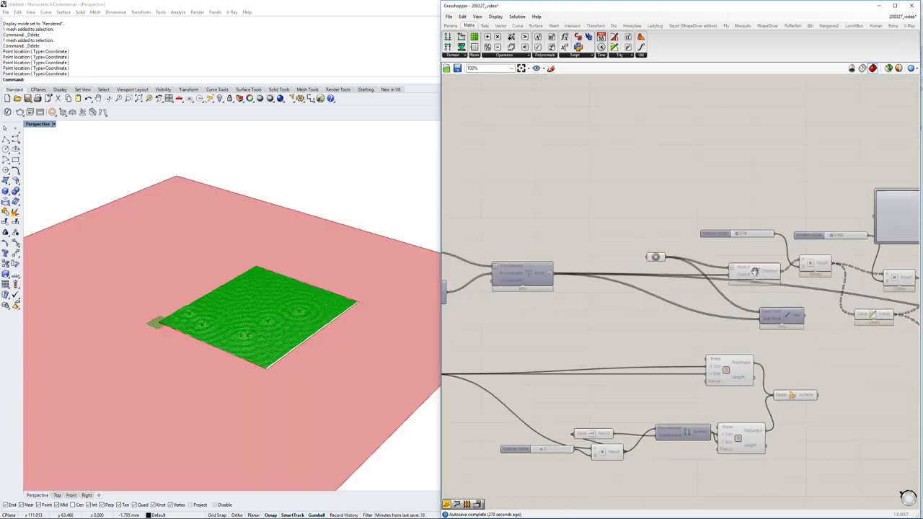
Step: Examine how the grid points and Distance component are wired in the 200327_video definition
{"action": "right_click_drag", "start_coordinate": [754, 272], "coordinate": [657, 287]}
{"action": "right_click_drag", "start_coordinate": [757, 315], "coordinate": [699, 329]}
{"action": "right_click_drag", "start_coordinate": [634, 324], "coordinate": [617, 324]}
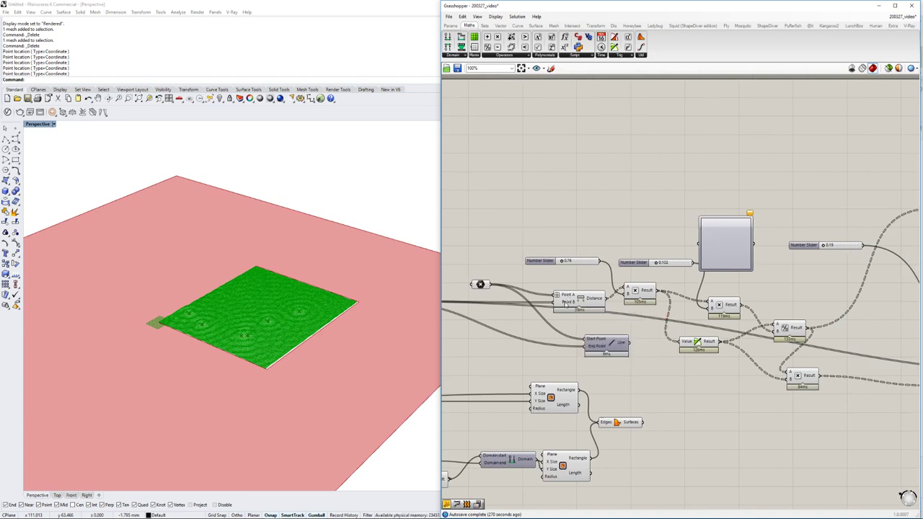
{"action": "right_click_drag", "start_coordinate": [569, 305], "coordinate": [726, 320]}
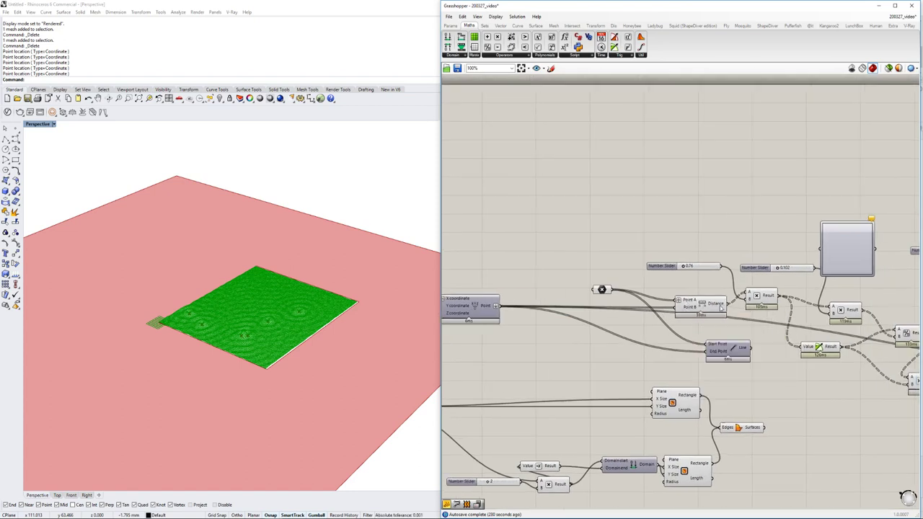
{"action": "mouse_move", "coordinate": [720, 308]}
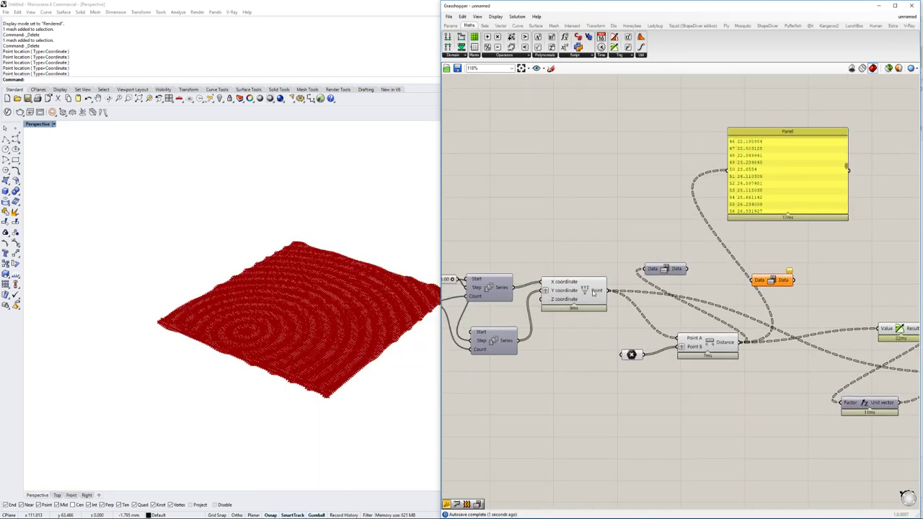
Step: Flatten the Point output of Construct Point in the unnamed definition and review the moved points
{"action": "mouse_move", "coordinate": [594, 292]}
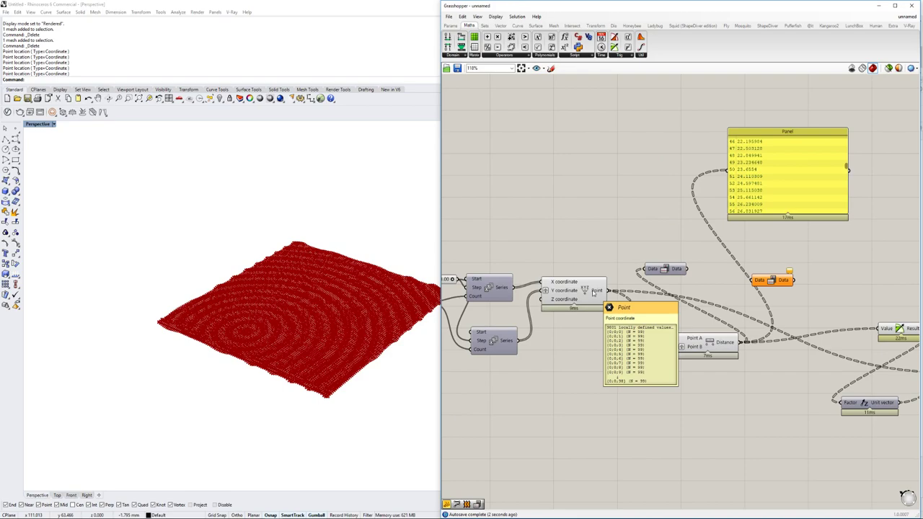
{"action": "right_click", "coordinate": [594, 292]}
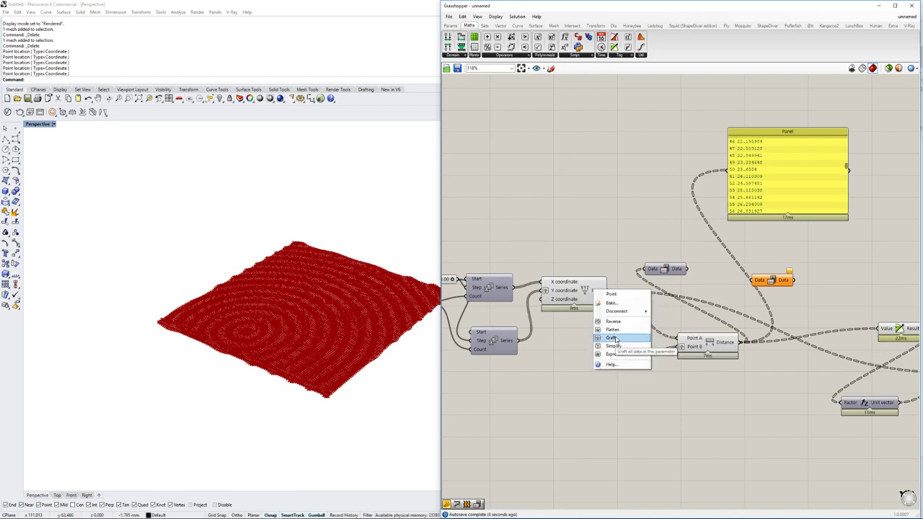
{"action": "left_click", "coordinate": [614, 331]}
{"action": "right_click_drag", "start_coordinate": [730, 337], "coordinate": [665, 337]}
{"action": "scroll", "coordinate": [320, 363], "scroll_direction": "up", "scroll_amount": 6}
{"action": "mouse_move", "coordinate": [320, 363]}
{"action": "right_mouse_down"}
{"action": "mouse_move", "coordinate": [346, 344]}
{"action": "mouse_move", "coordinate": [321, 359]}
{"action": "right_mouse_up"}
{"action": "scroll", "coordinate": [346, 344], "scroll_direction": "down", "scroll_amount": 5}
{"action": "scroll", "coordinate": [346, 344], "scroll_direction": "up", "scroll_amount": 6}
{"action": "right_click_drag", "start_coordinate": [714, 356], "coordinate": [639, 347]}
{"action": "scroll", "coordinate": [639, 347], "scroll_direction": "down", "scroll_amount": 4}
Step: Turn off the preview of the Construct Point component so only the moved points are drawn
{"action": "left_click", "coordinate": [713, 332]}
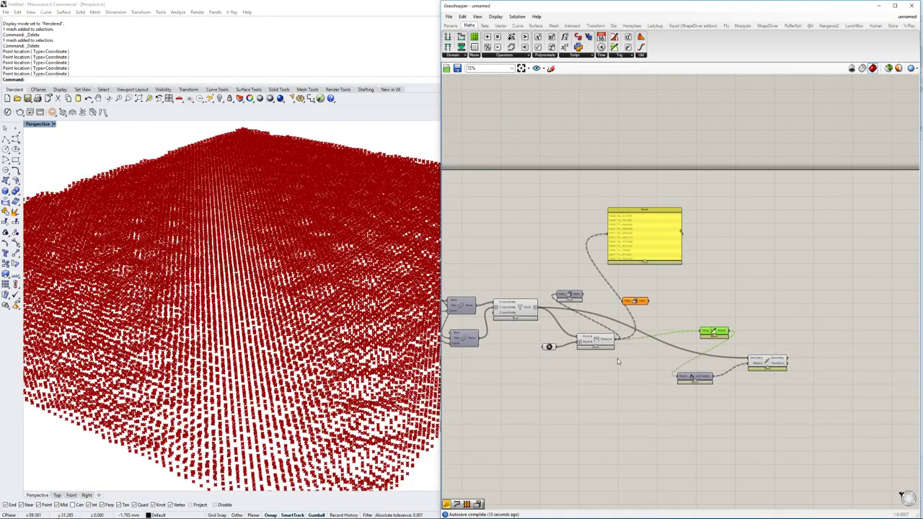
{"action": "left_click_drag", "start_coordinate": [582, 376], "coordinate": [713, 292]}
{"action": "left_click", "coordinate": [516, 307]}
{"action": "middle_click", "coordinate": [516, 307]}
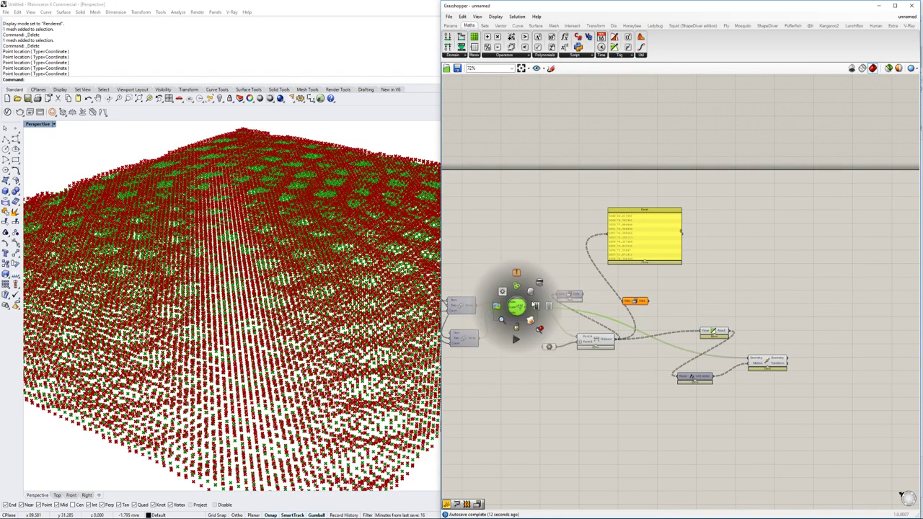
{"action": "left_click", "coordinate": [540, 284]}
{"action": "right_click_drag", "start_coordinate": [333, 322], "coordinate": [353, 324]}
{"action": "scroll", "coordinate": [346, 321], "scroll_direction": "down", "scroll_amount": 6}
{"action": "right_click_drag", "start_coordinate": [492, 336], "coordinate": [605, 329]}
Step: Select the point parameter and move one of its ripple centres to a new place on the surface
{"action": "left_click", "coordinate": [661, 341]}
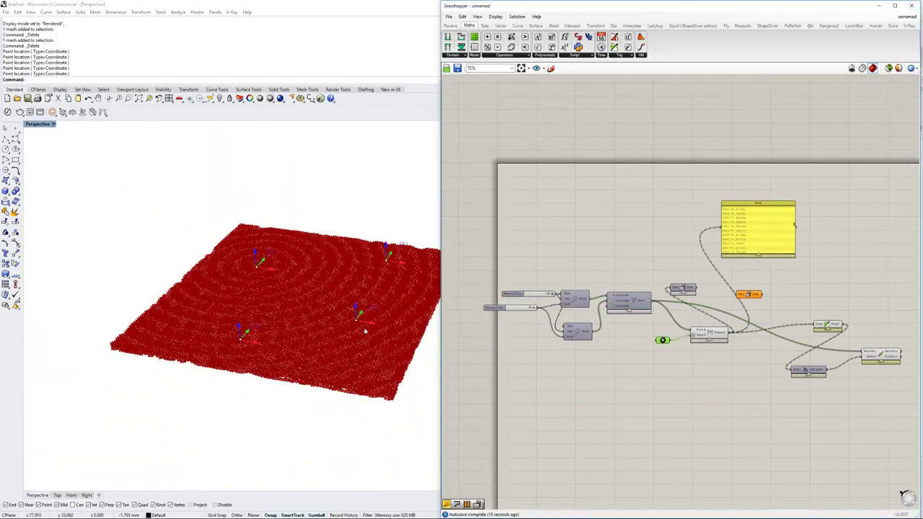
{"action": "left_click_drag", "start_coordinate": [329, 320], "coordinate": [377, 325]}
{"action": "scroll", "coordinate": [353, 302], "scroll_direction": "up", "scroll_amount": 5}
{"action": "right_click_drag", "start_coordinate": [362, 343], "coordinate": [364, 321]}
{"action": "right_click_drag", "start_coordinate": [746, 349], "coordinate": [677, 348]}
Step: Examine the Move component's points and data, then the Distance component and the data structure at Sine's Value input
{"action": "left_click", "coordinate": [816, 355]}
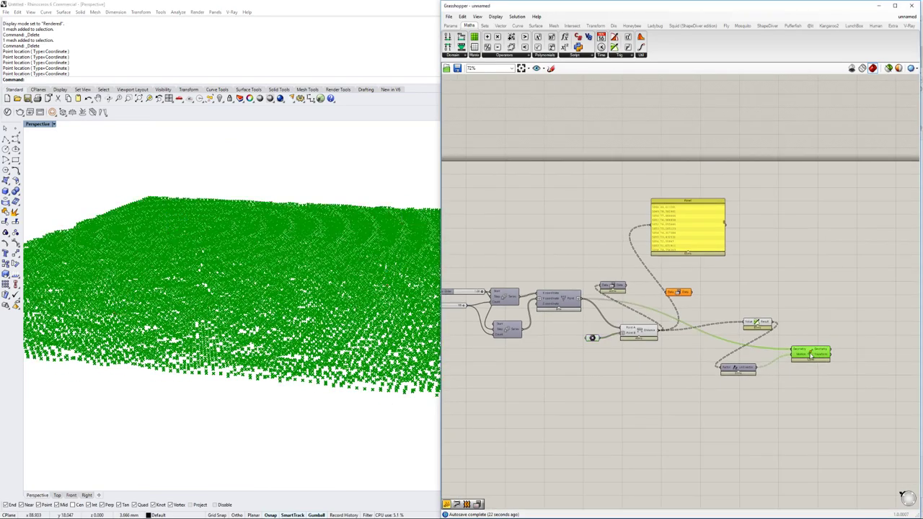
{"action": "scroll", "coordinate": [770, 341], "scroll_direction": "up", "scroll_amount": 3}
{"action": "right_click_drag", "start_coordinate": [767, 354], "coordinate": [735, 359]}
{"action": "scroll", "coordinate": [743, 356], "scroll_direction": "down", "scroll_amount": 3}
{"action": "scroll", "coordinate": [679, 348], "scroll_direction": "up", "scroll_amount": 3}
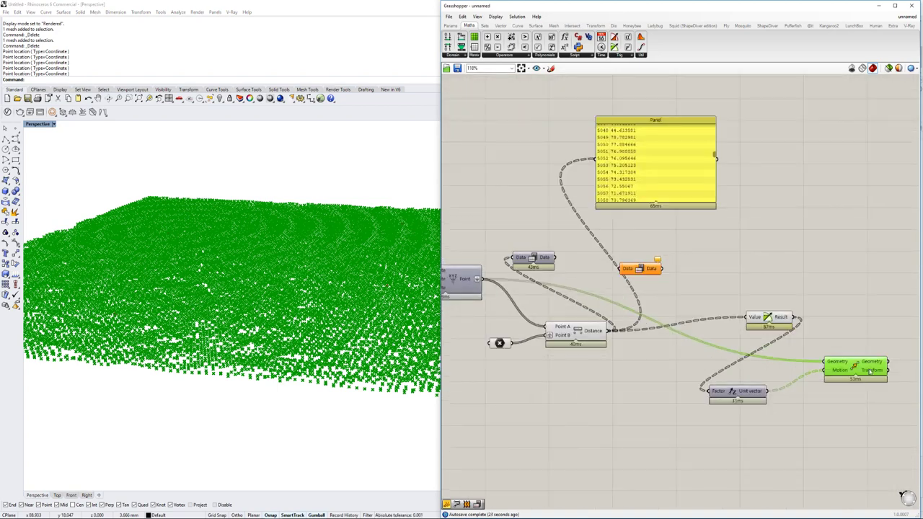
{"action": "mouse_move", "coordinate": [837, 362]}
{"action": "left_click_drag", "start_coordinate": [587, 337], "coordinate": [586, 342]}
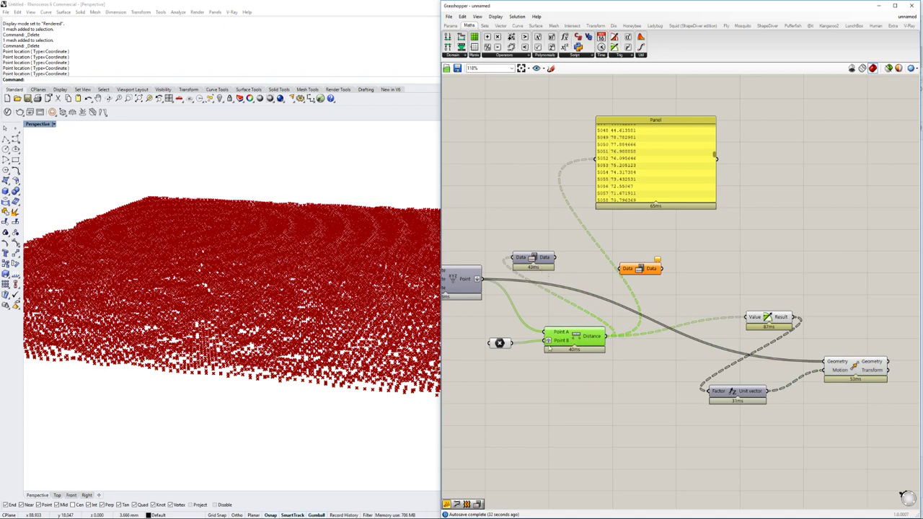
{"action": "right_click_drag", "start_coordinate": [588, 299], "coordinate": [555, 314]}
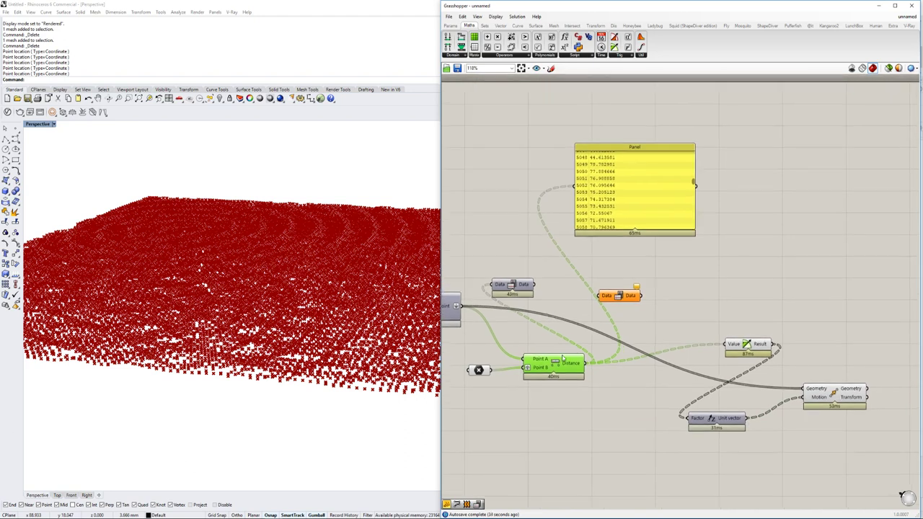
{"action": "mouse_move", "coordinate": [732, 345]}
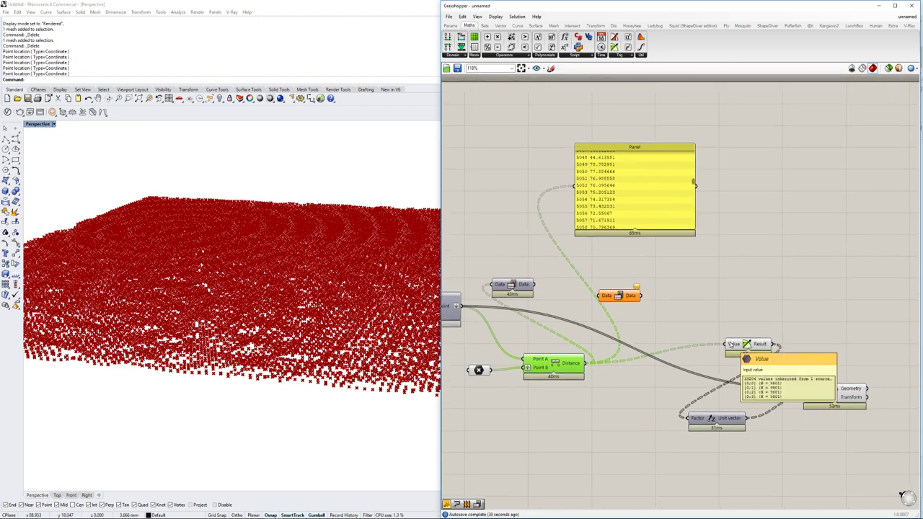
{"action": "left_click", "coordinate": [544, 274]}
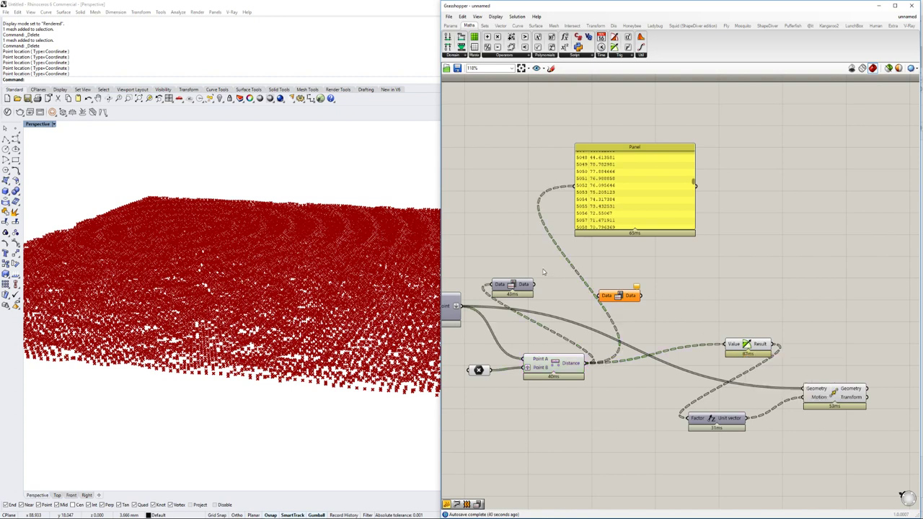
Step: Connect the Flip Matrix output to the panel and inspect the distances grouped per grid point
{"action": "mouse_move", "coordinate": [581, 368]}
{"action": "left_click", "coordinate": [513, 285]}
{"action": "left_click_drag", "start_coordinate": [534, 285], "coordinate": [574, 186]}
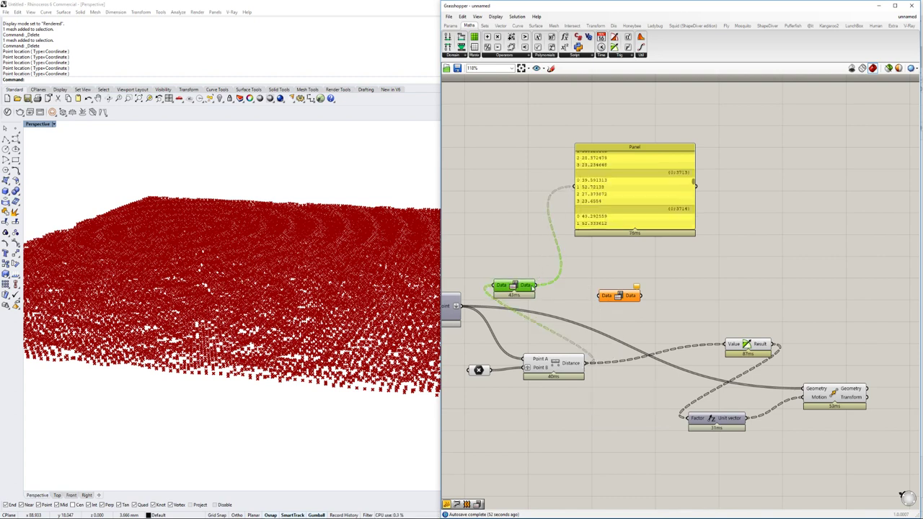
{"action": "mouse_move", "coordinate": [532, 286]}
Step: Add a Mass Addition component above the connected Flip Matrix
{"action": "right_click_drag", "start_coordinate": [524, 238], "coordinate": [525, 255]}
{"action": "double_click", "coordinate": [524, 257]}
{"action": "type", "text": "m"}
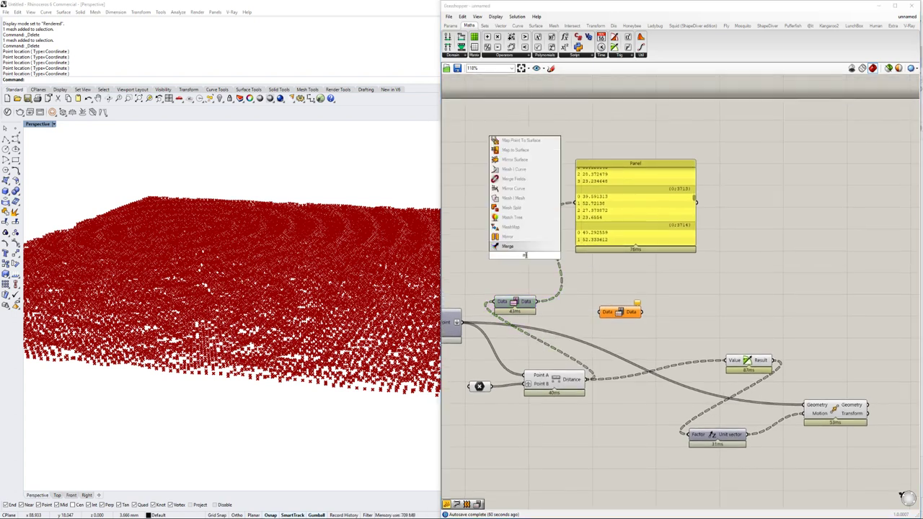
{"action": "type", "text": "ass"}
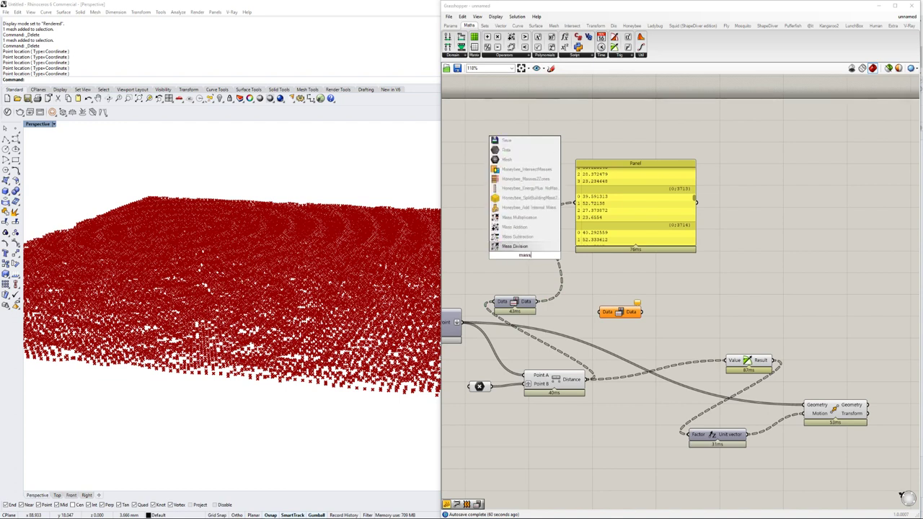
{"action": "key", "text": "Up"}
{"action": "key", "text": "Up"}
{"action": "key", "text": "Return"}
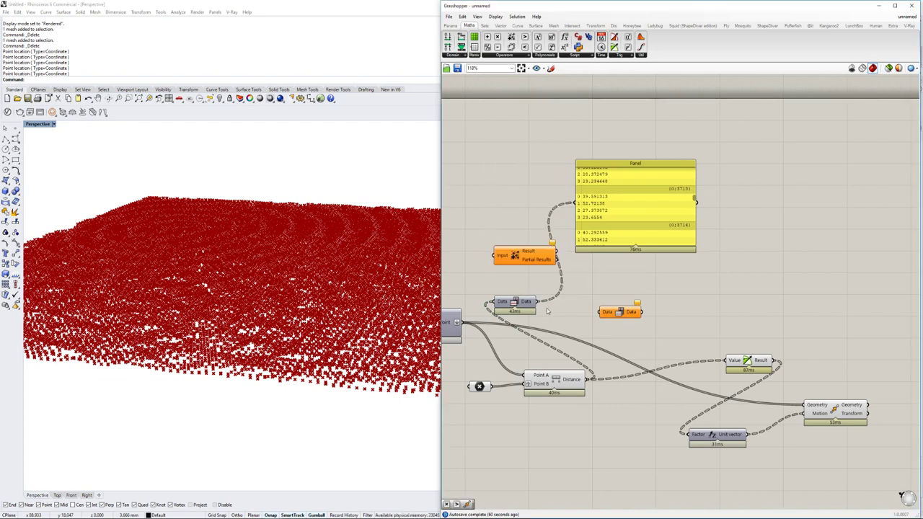
Step: Feed the Flip Matrix output into Mass Addition and inspect its Result in the panel, spacing both apart on the canvas
{"action": "left_click_drag", "start_coordinate": [541, 307], "coordinate": [493, 247]}
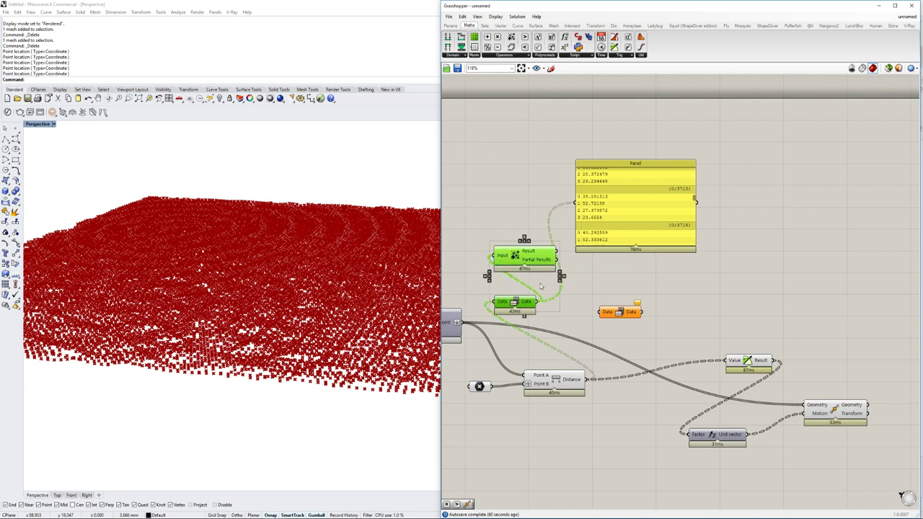
{"action": "left_click_drag", "start_coordinate": [564, 240], "coordinate": [574, 203]}
{"action": "right_click_drag", "start_coordinate": [607, 208], "coordinate": [604, 216]}
{"action": "left_click_drag", "start_coordinate": [613, 219], "coordinate": [664, 218]}
{"action": "left_click_drag", "start_coordinate": [530, 260], "coordinate": [547, 260]}
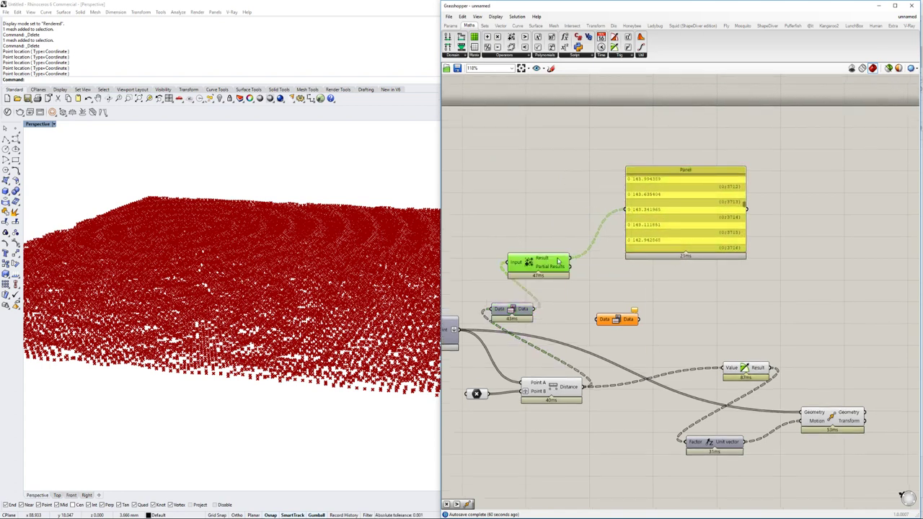
{"action": "mouse_move", "coordinate": [558, 261]}
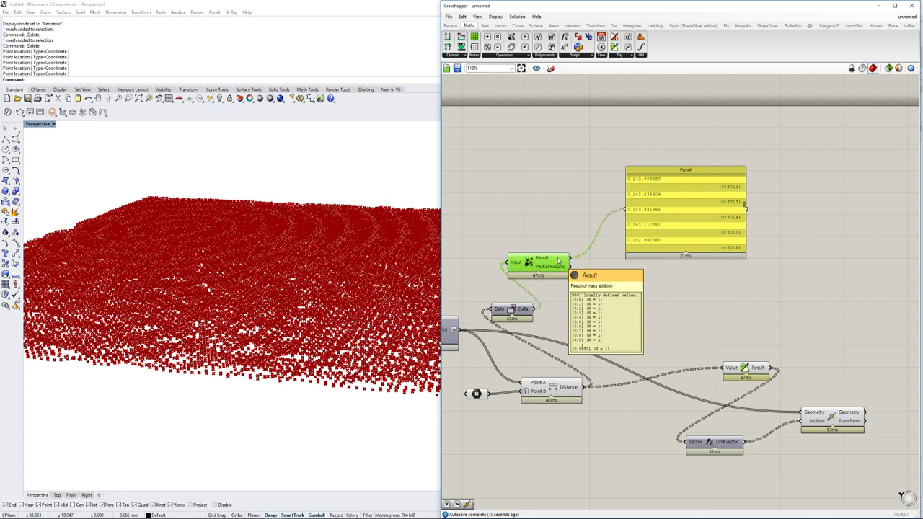
{"action": "left_click", "coordinate": [665, 301]}
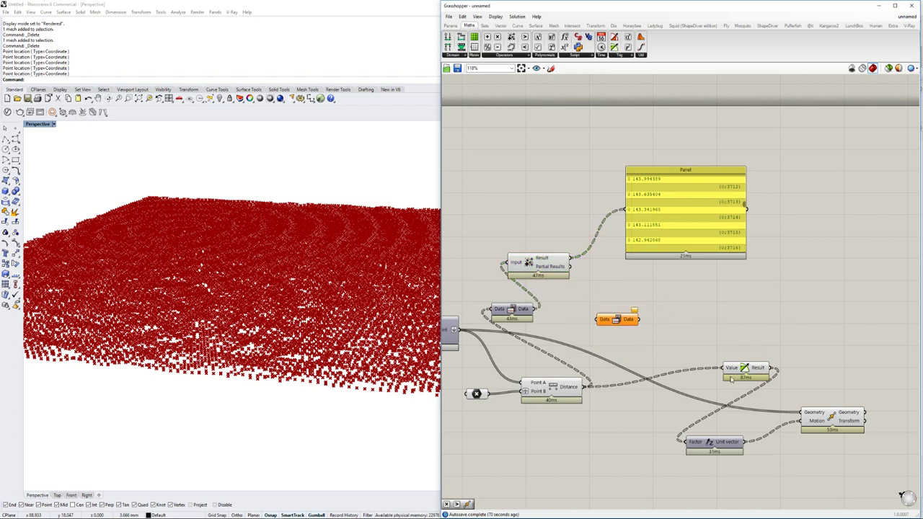
Step: Shift the Move component aside, check its Geometry input data, and flatten Mass Addition's Result output
{"action": "left_click_drag", "start_coordinate": [829, 420], "coordinate": [864, 412]}
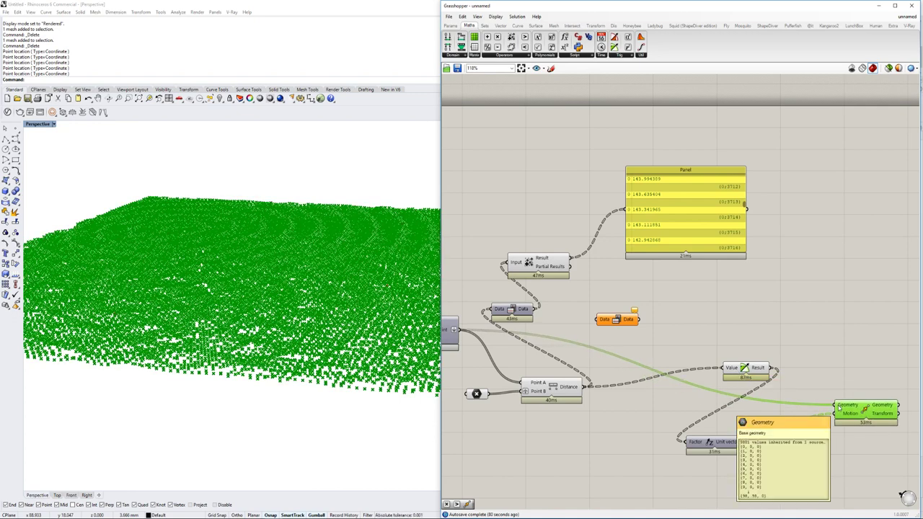
{"action": "mouse_move", "coordinate": [838, 415]}
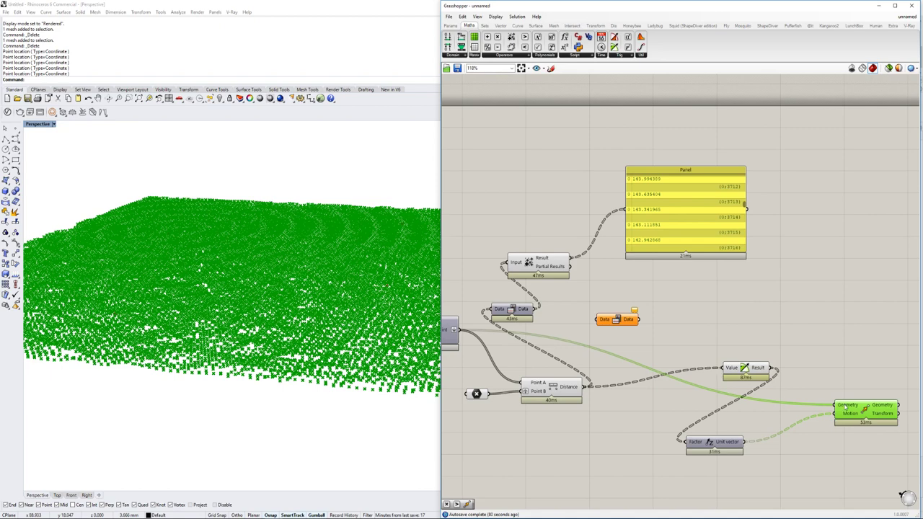
{"action": "right_click", "coordinate": [560, 262]}
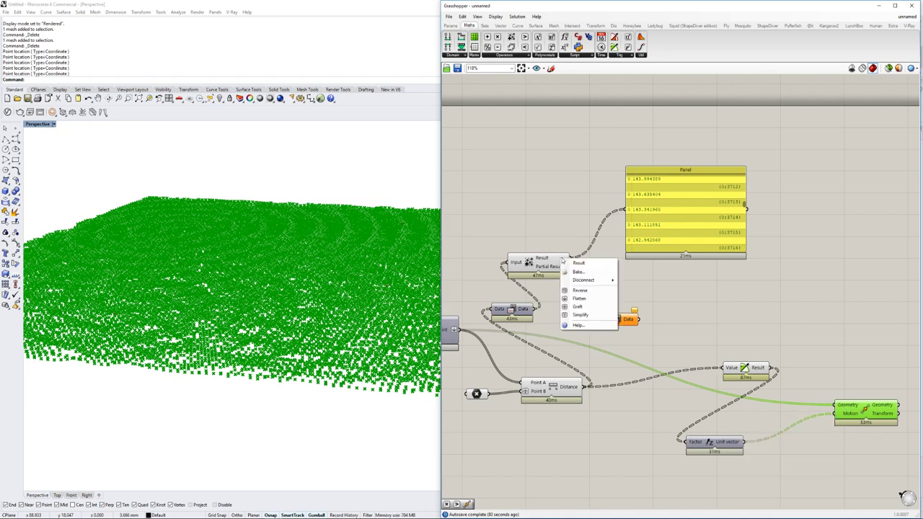
{"action": "left_click", "coordinate": [580, 294]}
{"action": "left_click", "coordinate": [583, 266]}
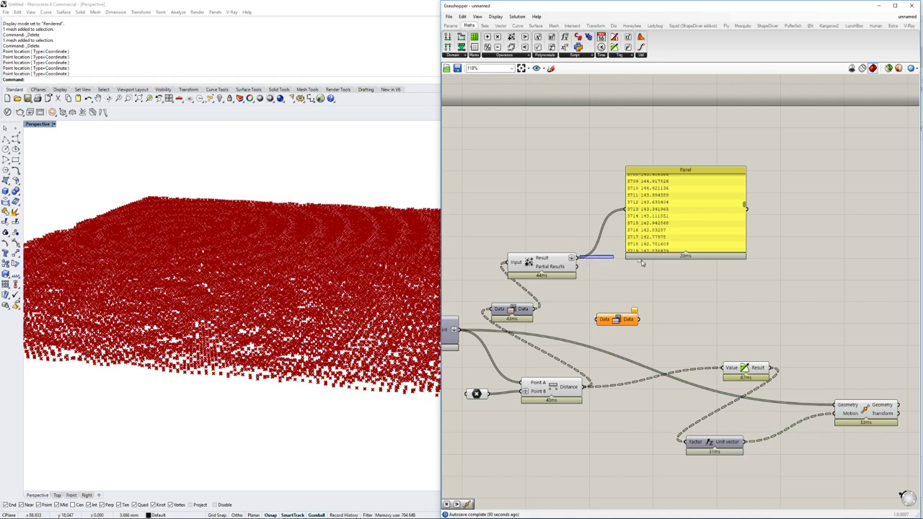
Step: Feed the flattened Mass Addition Result into Sine's Value input and line up Mass Addition, Distance and Flip Matrix ahead of it
{"action": "mouse_move", "coordinate": [581, 263]}
{"action": "left_mouse_down"}
{"action": "mouse_move", "coordinate": [725, 330]}
{"action": "mouse_move", "coordinate": [725, 368]}
{"action": "left_mouse_up"}
{"action": "right_click_drag", "start_coordinate": [306, 332], "coordinate": [339, 337]}
{"action": "left_click_drag", "start_coordinate": [524, 261], "coordinate": [646, 333]}
{"action": "left_click_drag", "start_coordinate": [551, 387], "coordinate": [525, 392]}
{"action": "left_click_drag", "start_coordinate": [502, 307], "coordinate": [598, 375]}
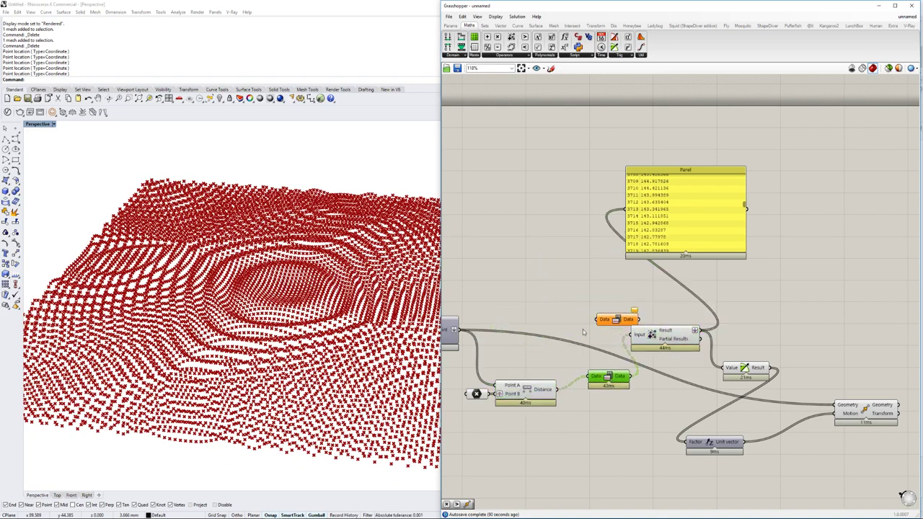
{"action": "right_click_drag", "start_coordinate": [720, 324], "coordinate": [670, 302]}
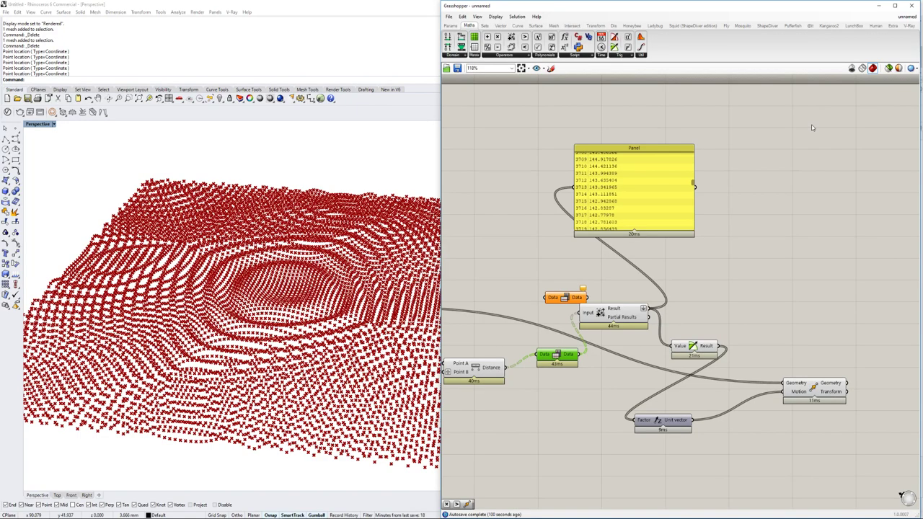
Step: Select the point parameter holding the ripple centres and examine the data at Sine's Value and Move's Geometry inputs
{"action": "right_click_drag", "start_coordinate": [544, 309], "coordinate": [671, 304]}
{"action": "scroll", "coordinate": [671, 304], "scroll_direction": "down", "scroll_amount": 1}
{"action": "left_click", "coordinate": [571, 358]}
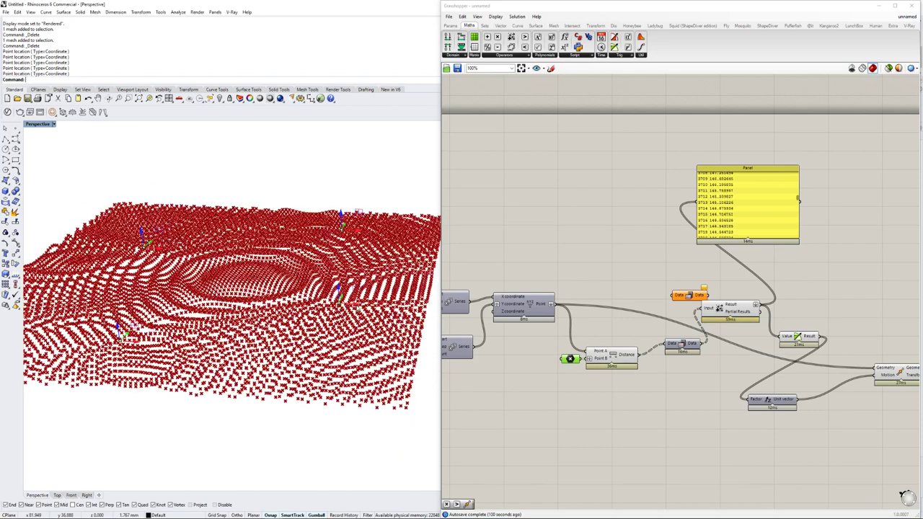
{"action": "right_click_drag", "start_coordinate": [768, 346], "coordinate": [697, 339]}
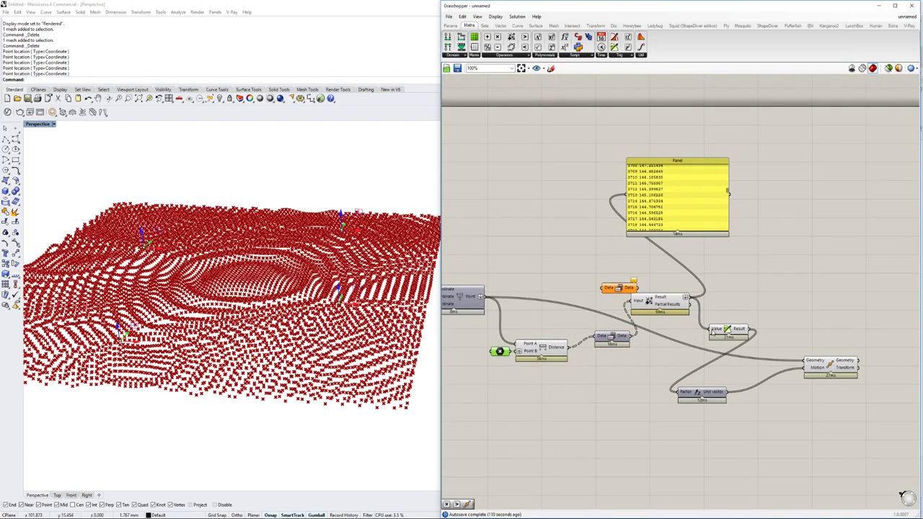
{"action": "mouse_move", "coordinate": [714, 333]}
{"action": "mouse_move", "coordinate": [810, 365]}
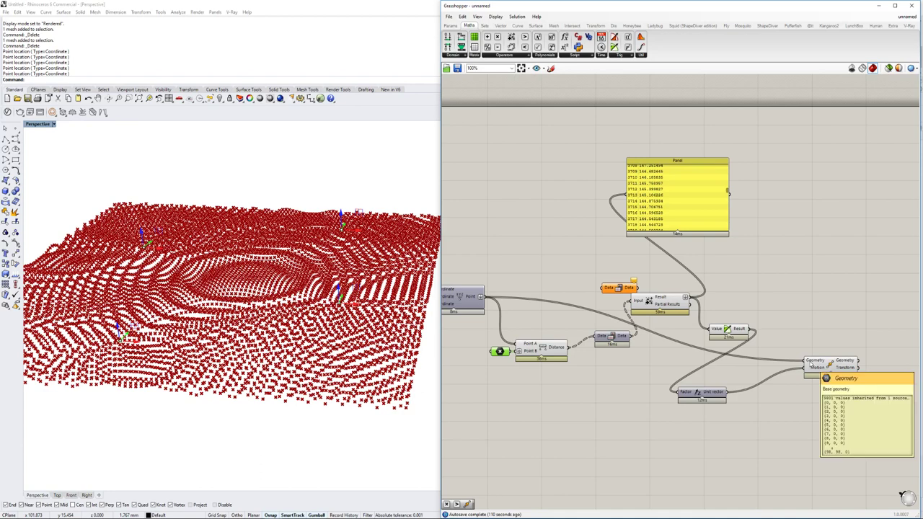
Step: Examine the distance, sine, multiplication and Mass Addition chain in the 200327_video definition, and return to the unnamed definition
{"action": "right_click_drag", "start_coordinate": [714, 351], "coordinate": [714, 365]}
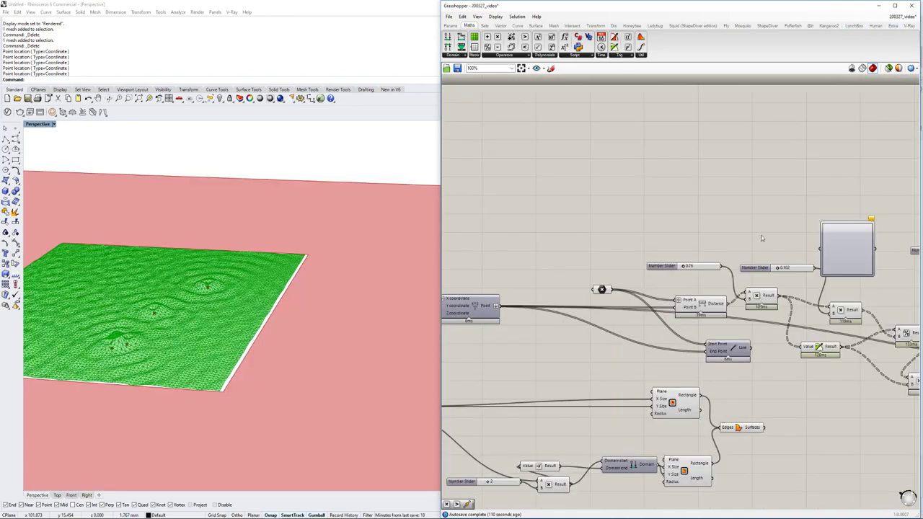
{"action": "right_click_drag", "start_coordinate": [785, 308], "coordinate": [659, 292]}
{"action": "right_click_drag", "start_coordinate": [732, 311], "coordinate": [692, 341]}
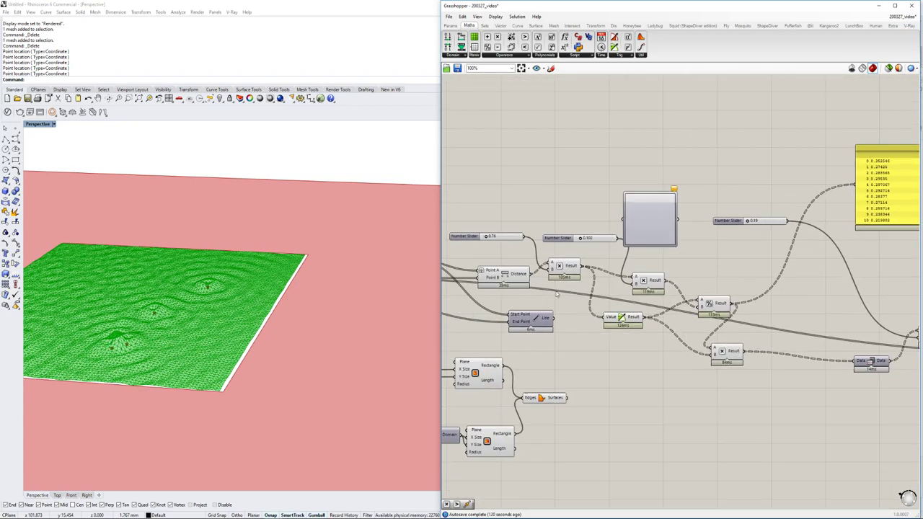
{"action": "right_click_drag", "start_coordinate": [699, 294], "coordinate": [592, 315]}
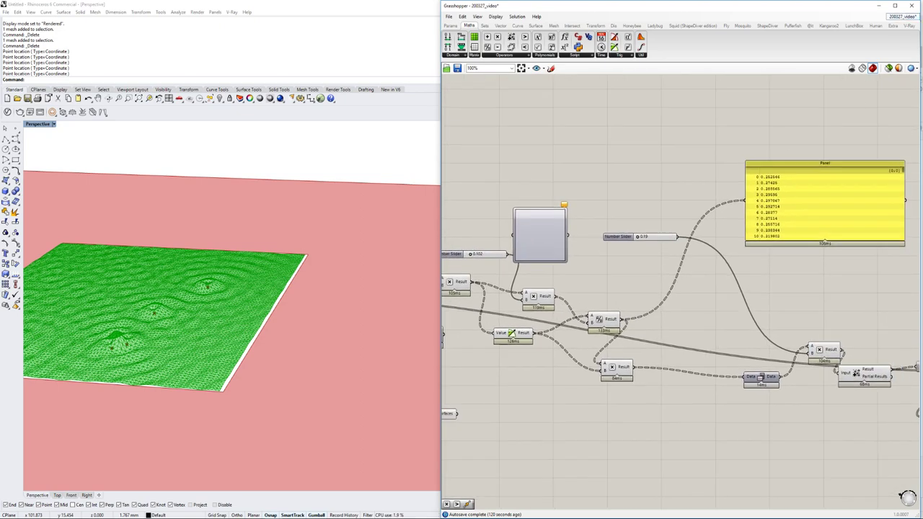
{"action": "left_click", "coordinate": [901, 17]}
Step: Space out the Move and Unit Z components and duplicate the Flip Matrix and Mass Addition group beyond Sine
{"action": "right_click_drag", "start_coordinate": [744, 319], "coordinate": [723, 307]}
{"action": "left_click_drag", "start_coordinate": [792, 376], "coordinate": [872, 368]}
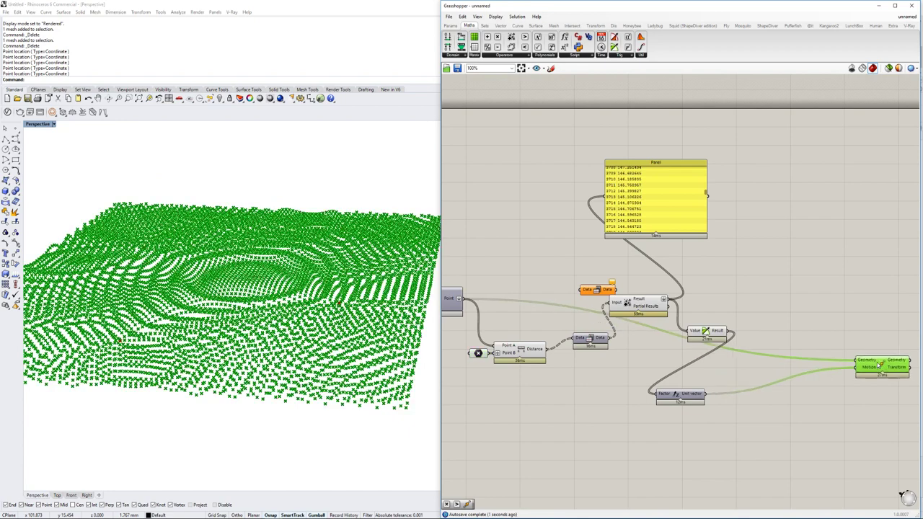
{"action": "left_click_drag", "start_coordinate": [669, 398], "coordinate": [739, 398]}
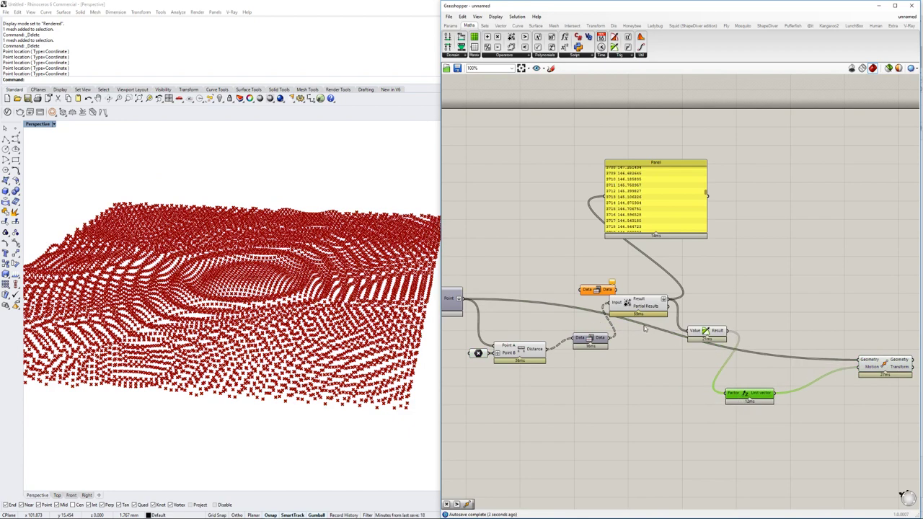
{"action": "left_click_drag", "start_coordinate": [645, 357], "coordinate": [569, 295]}
{"action": "left_click_drag", "start_coordinate": [635, 302], "coordinate": [838, 255], "text": "alt"}
{"action": "right_click_drag", "start_coordinate": [678, 350], "coordinate": [631, 357]}
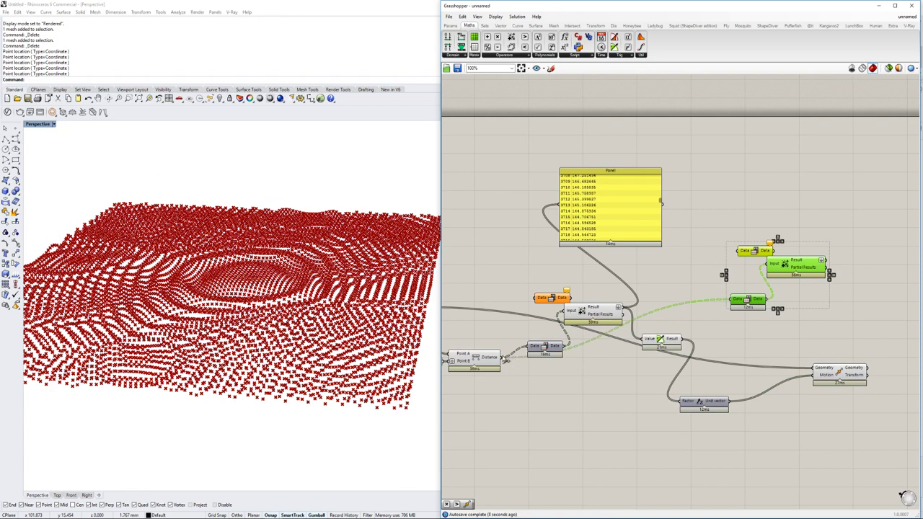
Step: Wire Distance to Sine's Value, Sine's Result to the copied Flip Matrix, and the copied Mass Addition Result to Unit Z's Factor
{"action": "left_click_drag", "start_coordinate": [505, 358], "coordinate": [731, 299]}
{"action": "left_click_drag", "start_coordinate": [823, 260], "coordinate": [749, 396]}
{"action": "right_click_drag", "start_coordinate": [571, 312], "coordinate": [687, 299]}
{"action": "scroll", "coordinate": [687, 299], "scroll_direction": "down", "scroll_amount": 1}
Step: Redefine the point parameter with multiple points, picking two new ripple centres on the surface
{"action": "left_click", "coordinate": [575, 342]}
{"action": "right_click_drag", "start_coordinate": [333, 274], "coordinate": [344, 303]}
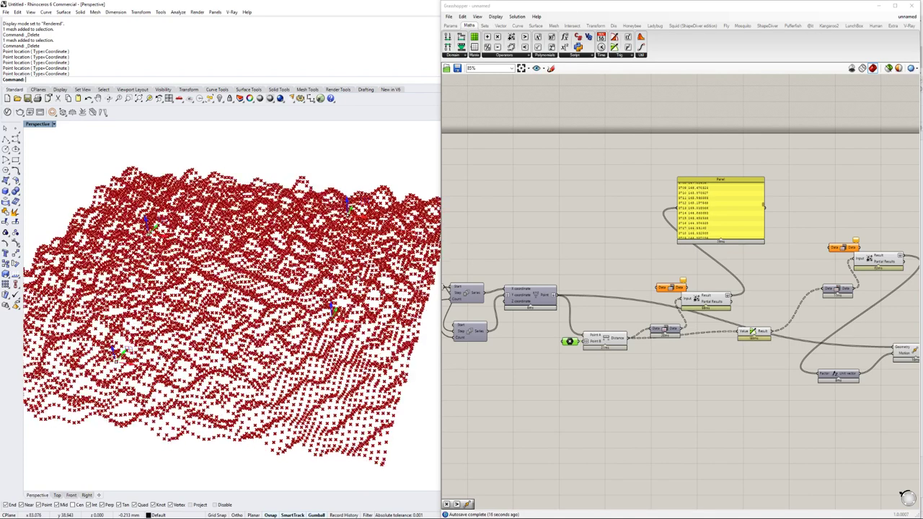
{"action": "right_click", "coordinate": [570, 342]}
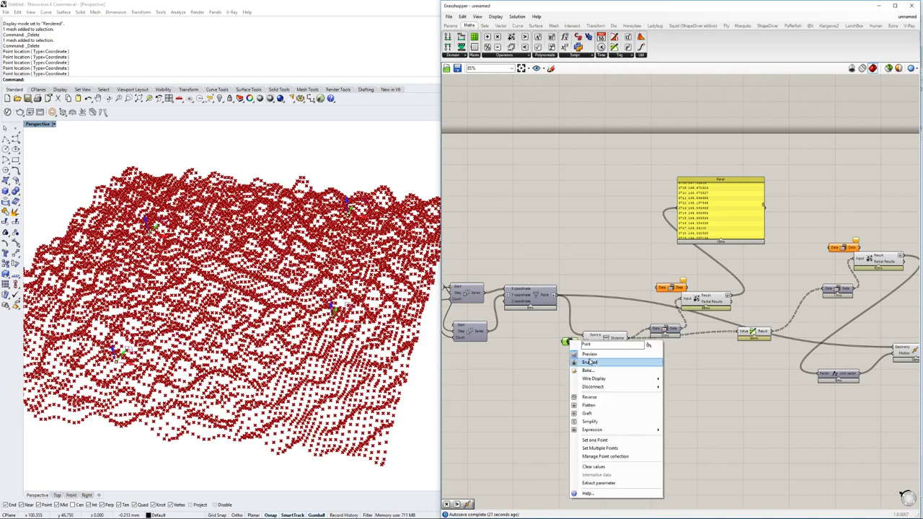
{"action": "left_click", "coordinate": [600, 448]}
{"action": "key", "text": "Return"}
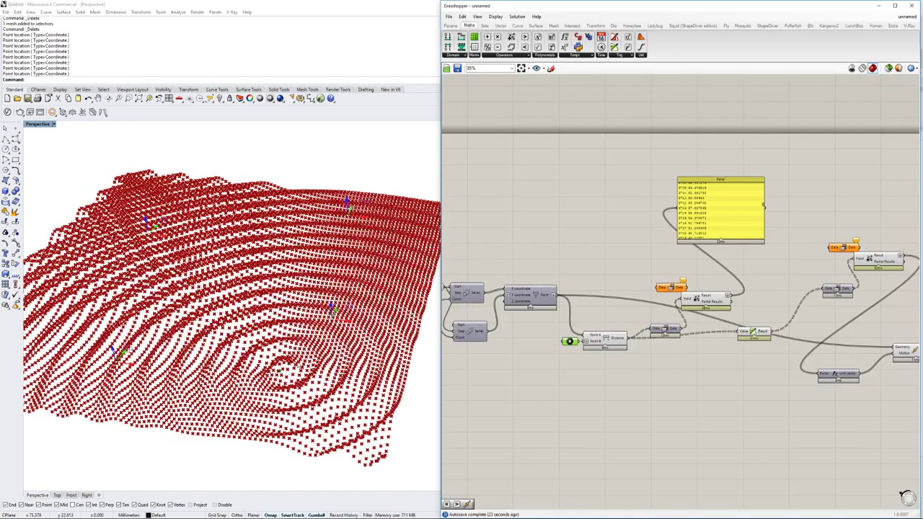
Step: Select the point parameter and move its ripple centres to new places near the front of the surface
{"action": "left_click", "coordinate": [570, 342]}
{"action": "left_click_drag", "start_coordinate": [296, 373], "coordinate": [158, 346]}
{"action": "right_click_drag", "start_coordinate": [694, 339], "coordinate": [513, 324]}
{"action": "right_click_drag", "start_coordinate": [303, 360], "coordinate": [310, 339]}
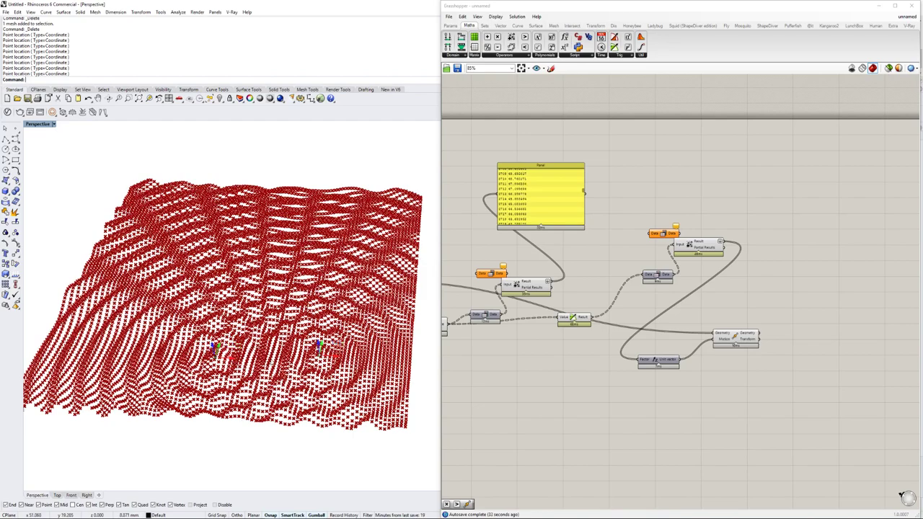
{"action": "left_click_drag", "start_coordinate": [232, 357], "coordinate": [187, 358]}
{"action": "mouse_move", "coordinate": [244, 351]}
{"action": "right_mouse_down"}
{"action": "mouse_move", "coordinate": [245, 382]}
{"action": "mouse_move", "coordinate": [244, 364]}
{"action": "right_mouse_up"}
{"action": "scroll", "coordinate": [243, 364], "scroll_direction": "up", "scroll_amount": 4}
{"action": "scroll", "coordinate": [244, 369], "scroll_direction": "down", "scroll_amount": 2}
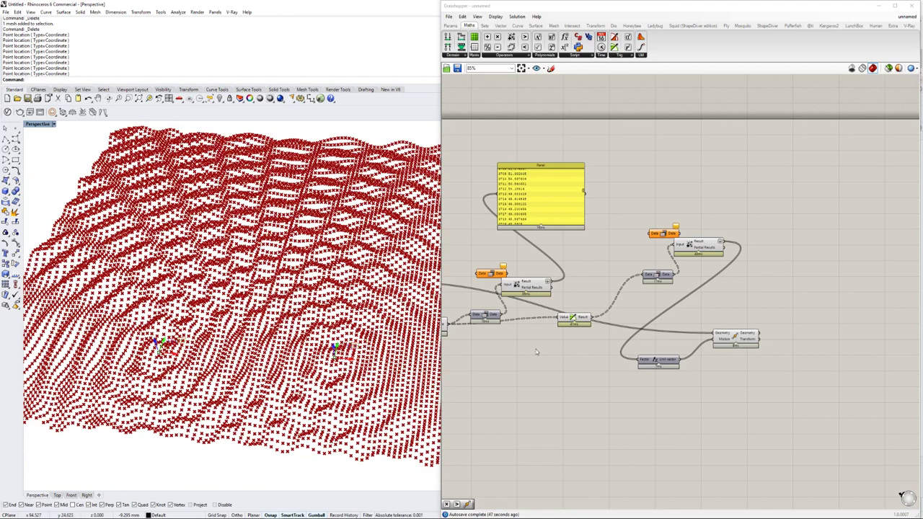
Step: Move the Move and Unit Z components farther from the second Mass Addition and view the rippled points from a lower angle
{"action": "left_click_drag", "start_coordinate": [736, 338], "coordinate": [813, 328]}
{"action": "right_click_drag", "start_coordinate": [804, 347], "coordinate": [767, 348]}
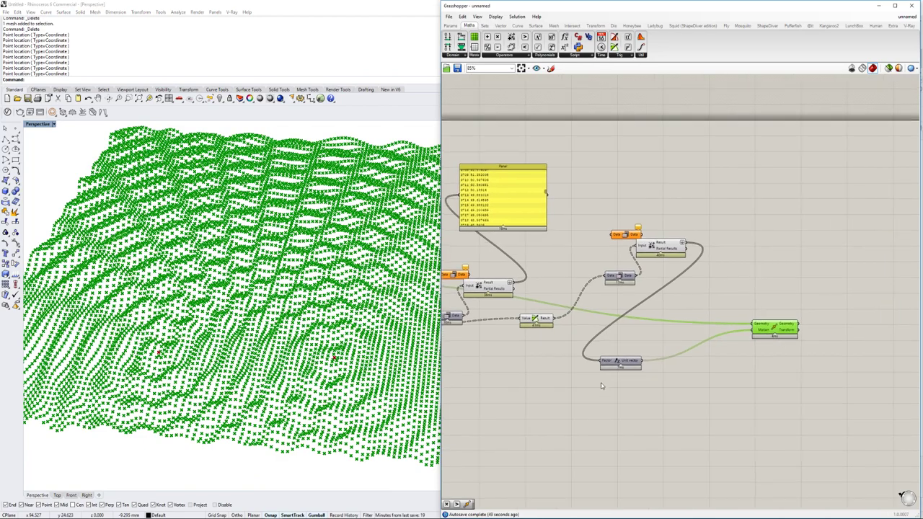
{"action": "left_click_drag", "start_coordinate": [622, 362], "coordinate": [714, 361]}
{"action": "scroll", "coordinate": [569, 366], "scroll_direction": "down", "scroll_amount": 2}
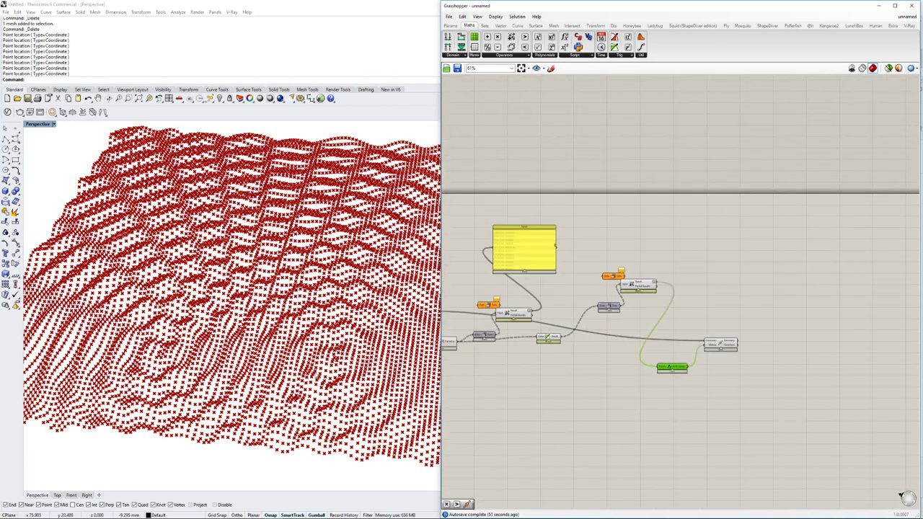
{"action": "right_click_drag", "start_coordinate": [300, 383], "coordinate": [263, 325]}
{"action": "right_click_drag", "start_coordinate": [727, 345], "coordinate": [651, 347]}
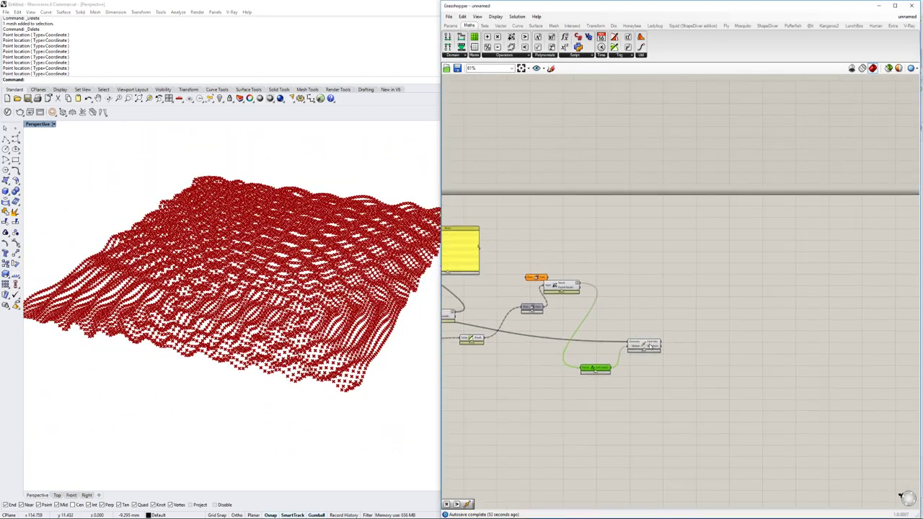
Step: Add a Delaunay Mesh component and place it beside the Move component's outputs
{"action": "double_click", "coordinate": [711, 361]}
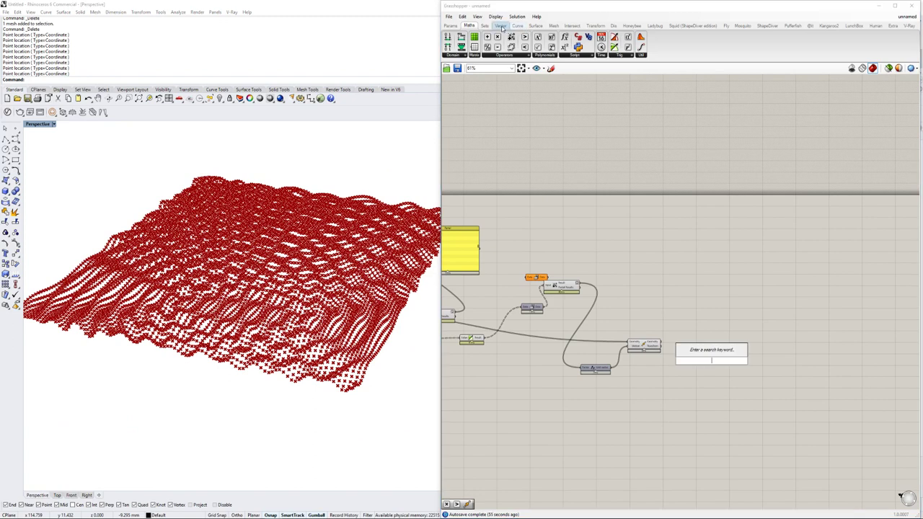
{"action": "left_click", "coordinate": [552, 26]}
{"action": "left_click", "coordinate": [606, 56]}
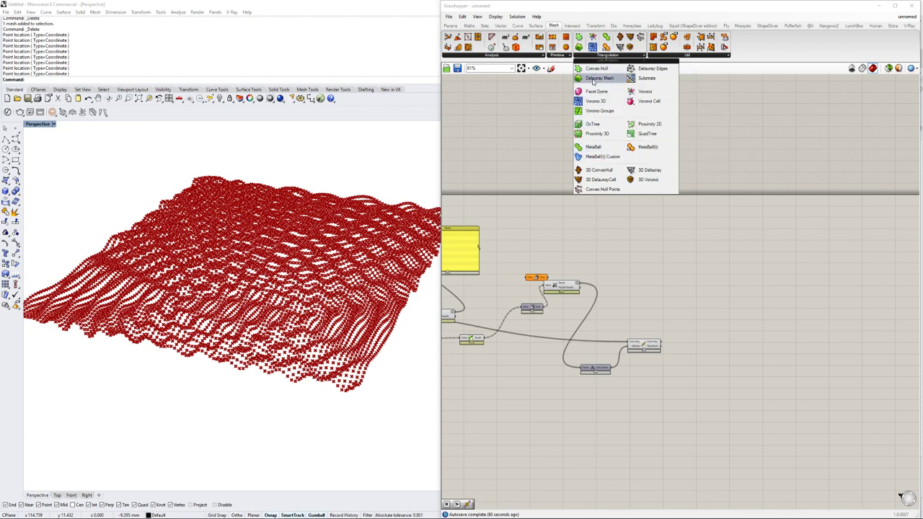
{"action": "left_click", "coordinate": [594, 79]}
{"action": "left_click", "coordinate": [672, 312]}
{"action": "scroll", "coordinate": [674, 324], "scroll_direction": "up", "scroll_amount": 1}
{"action": "left_click_drag", "start_coordinate": [672, 308], "coordinate": [718, 360]}
{"action": "scroll", "coordinate": [689, 352], "scroll_direction": "up", "scroll_amount": 1}
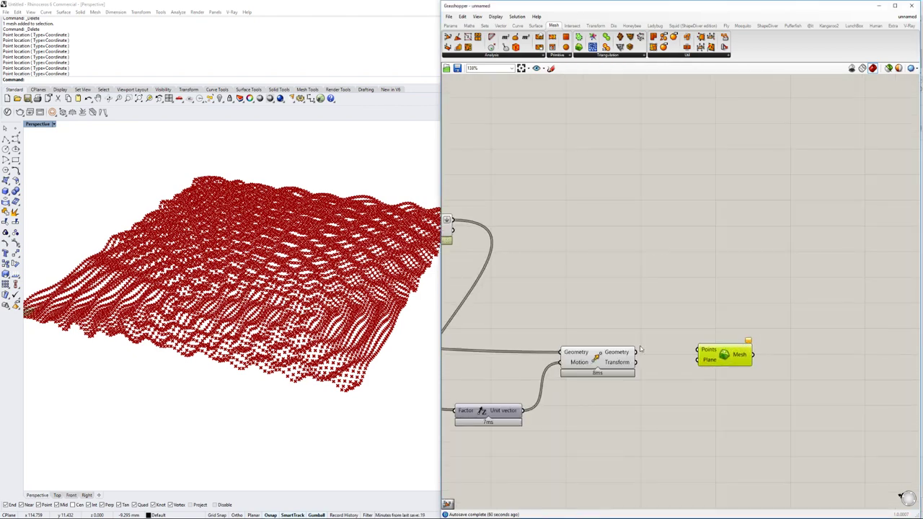
Step: Connect Move's Geometry output to Delaunay Mesh's Points input and inspect the rippled mesh up close
{"action": "left_click_drag", "start_coordinate": [637, 352], "coordinate": [700, 351]}
{"action": "mouse_move", "coordinate": [633, 353]}
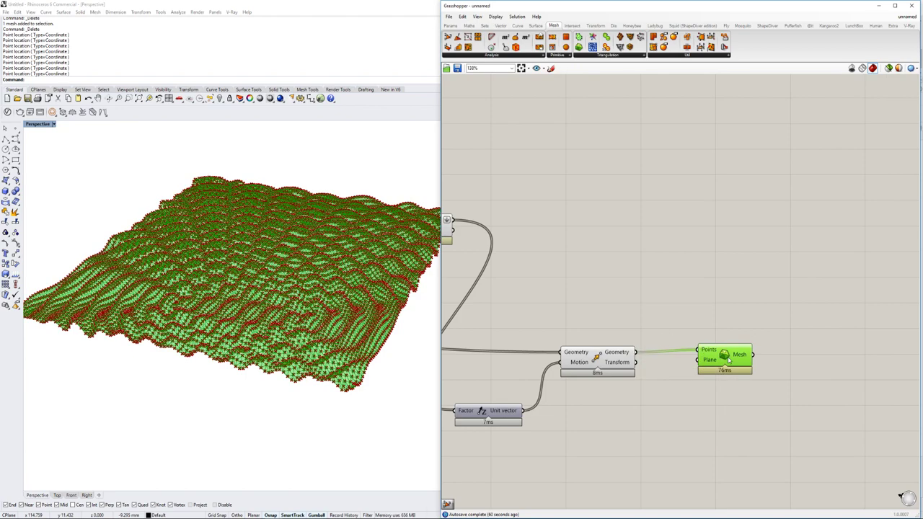
{"action": "right_click_drag", "start_coordinate": [600, 352], "coordinate": [695, 349]}
{"action": "right_click_drag", "start_coordinate": [360, 295], "coordinate": [339, 336]}
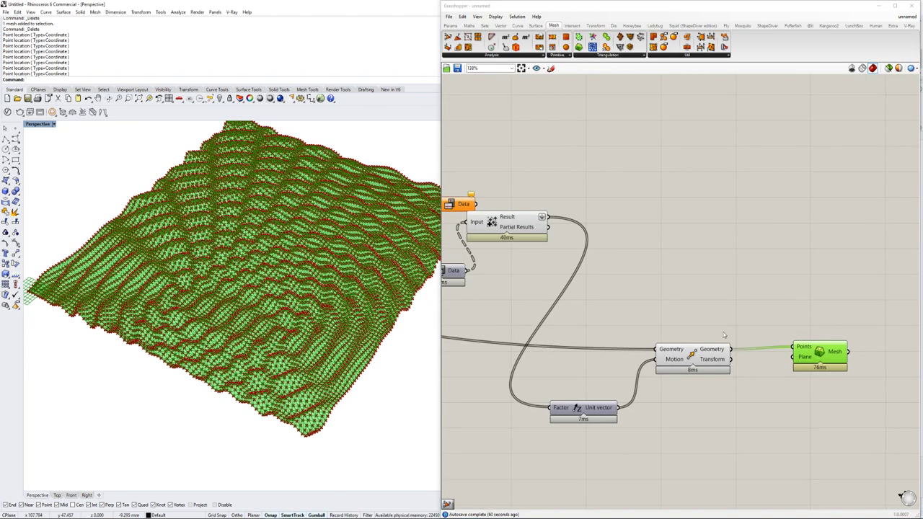
{"action": "right_click_drag", "start_coordinate": [424, 328], "coordinate": [338, 299]}
{"action": "scroll", "coordinate": [295, 325], "scroll_direction": "up", "scroll_amount": 6}
{"action": "scroll", "coordinate": [296, 325], "scroll_direction": "down", "scroll_amount": 3}
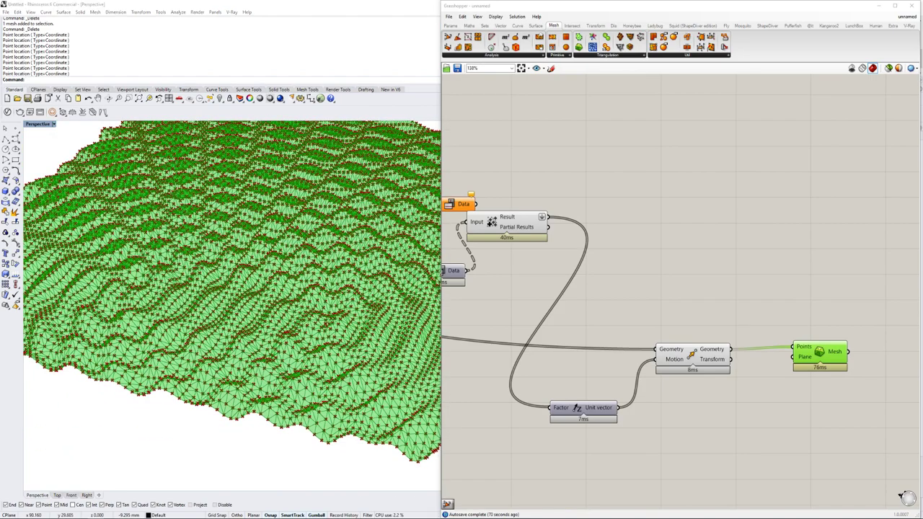
Step: Bake the Delaunay mesh into Rhino and select the baked mesh in the viewport
{"action": "right_click", "coordinate": [727, 316]}
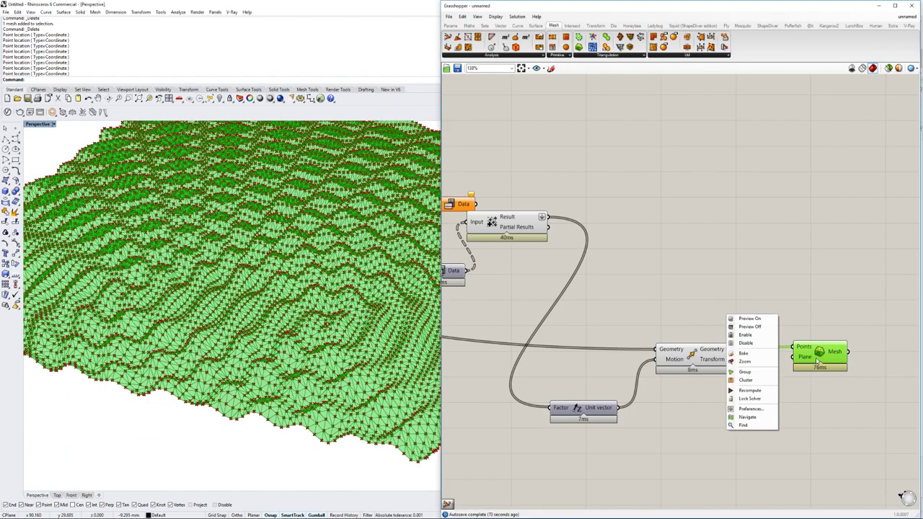
{"action": "middle_click", "coordinate": [817, 359]}
{"action": "left_click", "coordinate": [843, 372]}
{"action": "scroll", "coordinate": [375, 378], "scroll_direction": "down", "scroll_amount": 4}
{"action": "left_click", "coordinate": [353, 359]}
{"action": "right_click_drag", "start_coordinate": [365, 380], "coordinate": [347, 367]}
Step: Select the ripple definition's components from Sine to Delaunay Mesh and turn off their preview
{"action": "left_click", "coordinate": [695, 352]}
{"action": "scroll", "coordinate": [731, 213], "scroll_direction": "down", "scroll_amount": 3}
{"action": "left_click_drag", "start_coordinate": [751, 176], "coordinate": [537, 348]}
{"action": "left_click_drag", "start_coordinate": [856, 150], "coordinate": [445, 405]}
{"action": "middle_click", "coordinate": [692, 297]}
{"action": "left_click", "coordinate": [719, 271]}
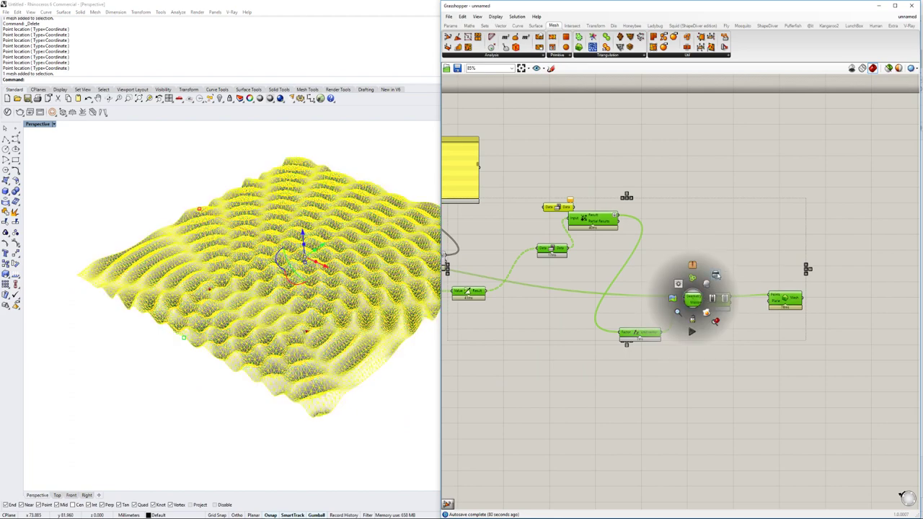
Step: Deselect the baked mesh and examine its ripple shape in perspective, edge-on from the side and from above
{"action": "left_click", "coordinate": [234, 431]}
{"action": "mouse_move", "coordinate": [234, 431]}
{"action": "right_mouse_down"}
{"action": "mouse_move", "coordinate": [286, 401]}
{"action": "mouse_move", "coordinate": [259, 411]}
{"action": "mouse_move", "coordinate": [267, 361]}
{"action": "mouse_move", "coordinate": [260, 403]}
{"action": "right_mouse_up"}
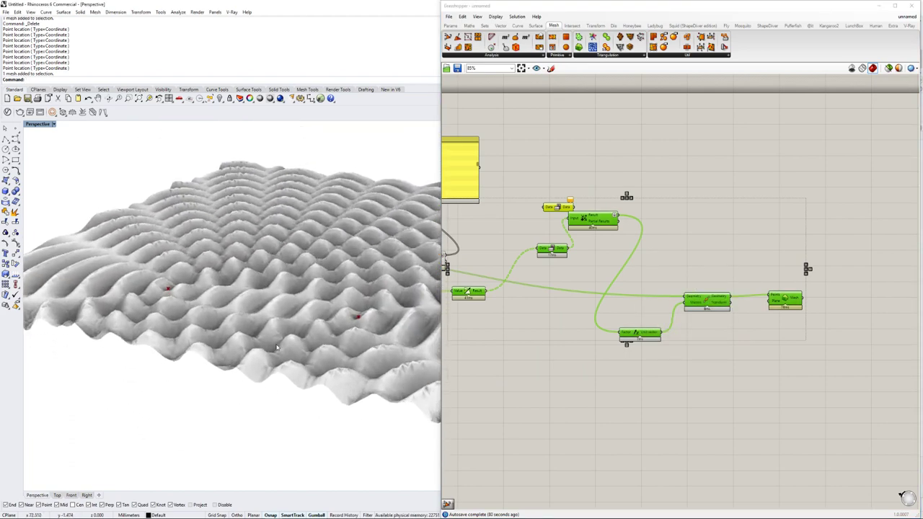
{"action": "mouse_move", "coordinate": [281, 364]}
{"action": "right_mouse_down"}
{"action": "mouse_move", "coordinate": [286, 354]}
{"action": "mouse_move", "coordinate": [237, 318]}
{"action": "mouse_move", "coordinate": [234, 303]}
{"action": "mouse_move", "coordinate": [256, 319]}
{"action": "mouse_move", "coordinate": [240, 300]}
{"action": "mouse_move", "coordinate": [242, 311]}
{"action": "mouse_move", "coordinate": [265, 277]}
{"action": "mouse_move", "coordinate": [289, 273]}
{"action": "right_mouse_up"}
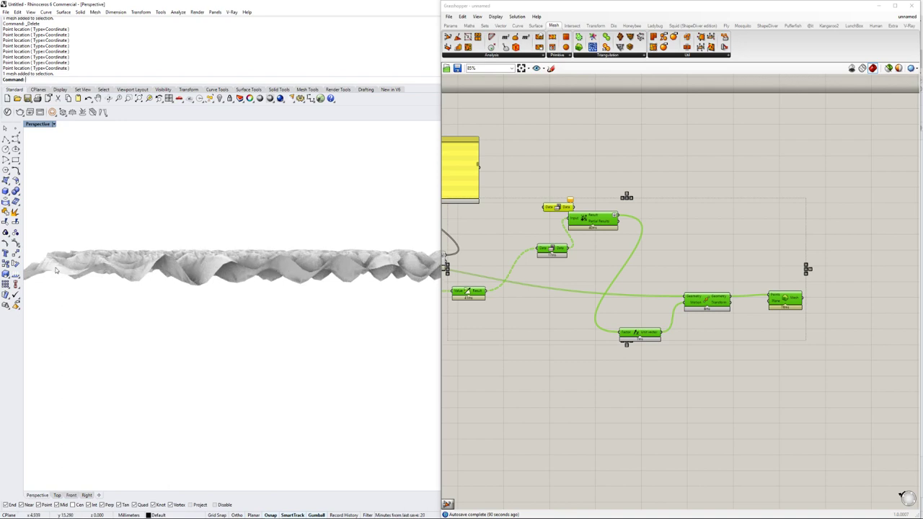
{"action": "right_click_drag", "start_coordinate": [239, 267], "coordinate": [245, 324]}
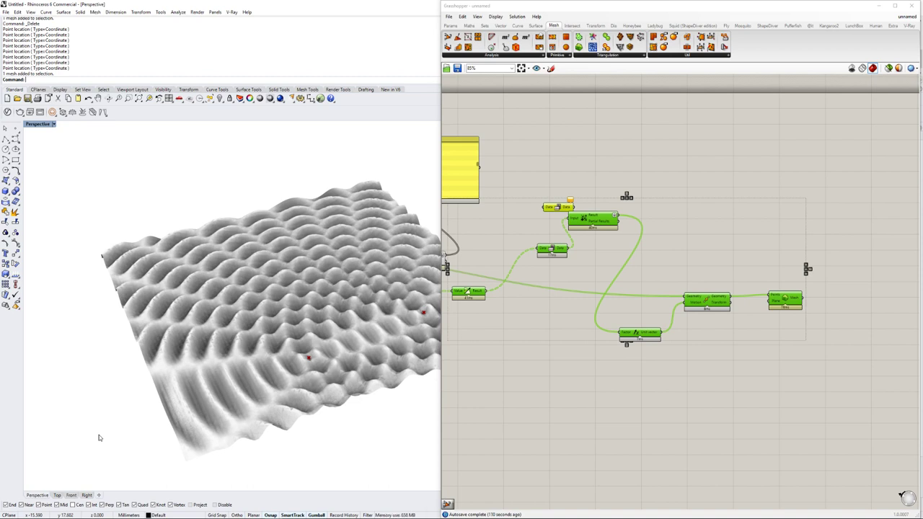
{"action": "right_click_drag", "start_coordinate": [621, 327], "coordinate": [618, 339]}
{"action": "right_click_drag", "start_coordinate": [345, 366], "coordinate": [290, 347]}
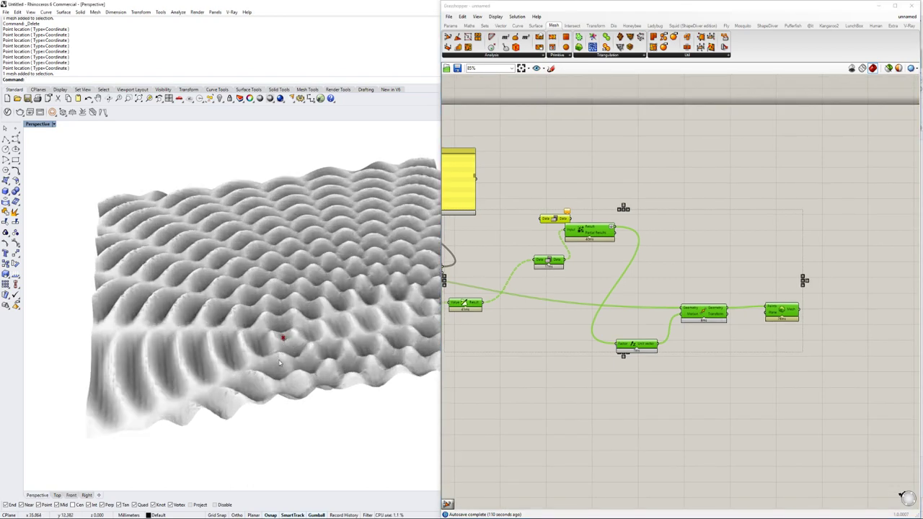
Step: Delete the baked ripple mesh from the Rhino model
{"action": "left_click", "coordinate": [280, 363]}
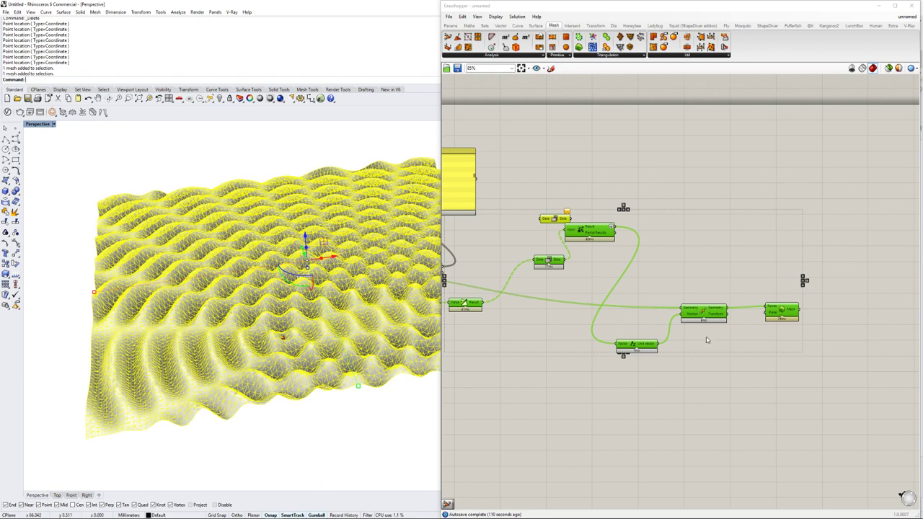
{"action": "scroll", "coordinate": [720, 335], "scroll_direction": "down", "scroll_amount": 1}
{"action": "right_click_drag", "start_coordinate": [714, 334], "coordinate": [690, 359]}
{"action": "right_click_drag", "start_coordinate": [379, 351], "coordinate": [336, 356]}
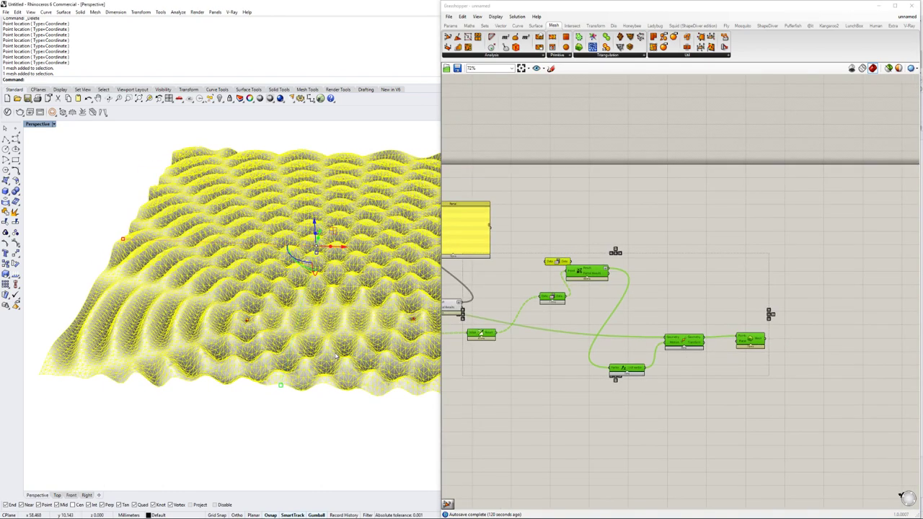
{"action": "key", "text": "Delete"}
Step: Turn the preview of the Delaunay Mesh component back on
{"action": "left_click", "coordinate": [695, 311]}
{"action": "left_click", "coordinate": [749, 339]}
{"action": "right_click", "coordinate": [750, 340]}
{"action": "left_click", "coordinate": [766, 350]}
{"action": "scroll", "coordinate": [698, 352], "scroll_direction": "down", "scroll_amount": 1}
{"action": "scroll", "coordinate": [698, 352], "scroll_direction": "up", "scroll_amount": 2}
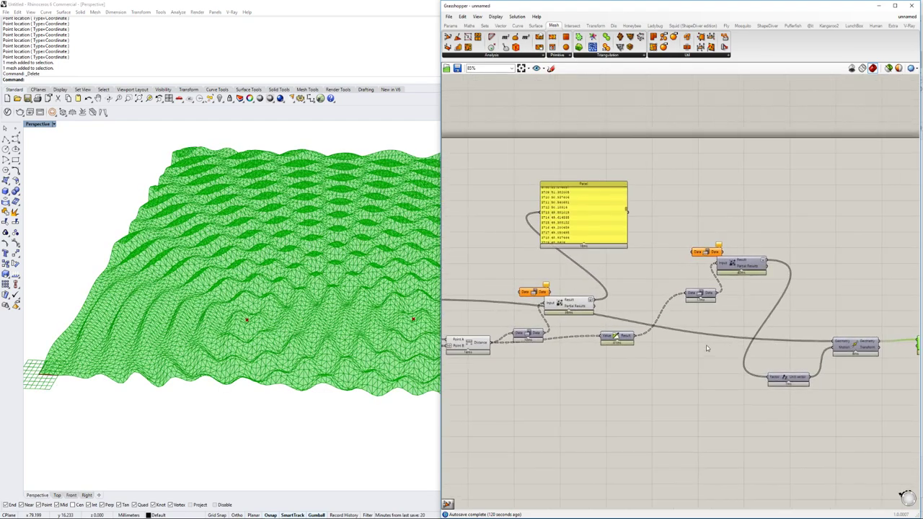
Step: Review the Distance component's output data and how it passes through Sine to the summing component
{"action": "left_click_drag", "start_coordinate": [598, 338], "coordinate": [577, 309]}
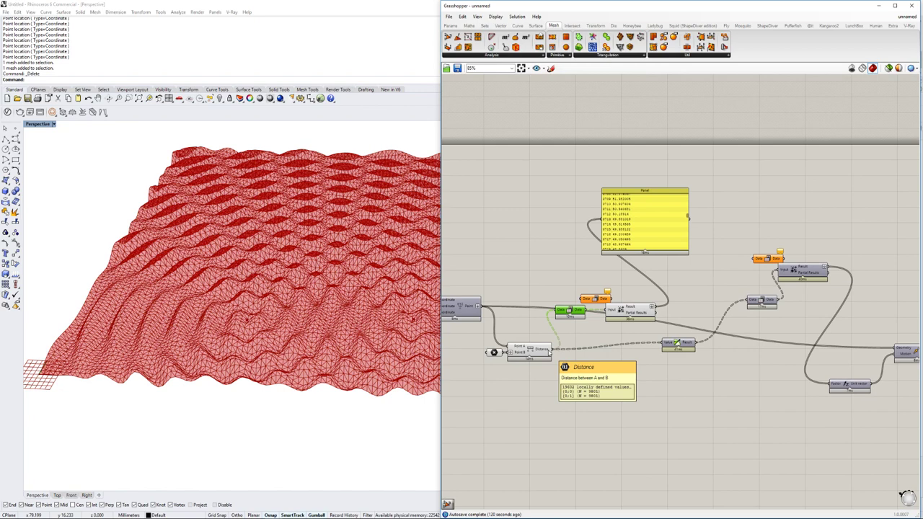
{"action": "right_click_drag", "start_coordinate": [552, 351], "coordinate": [585, 359]}
{"action": "mouse_move", "coordinate": [583, 360]}
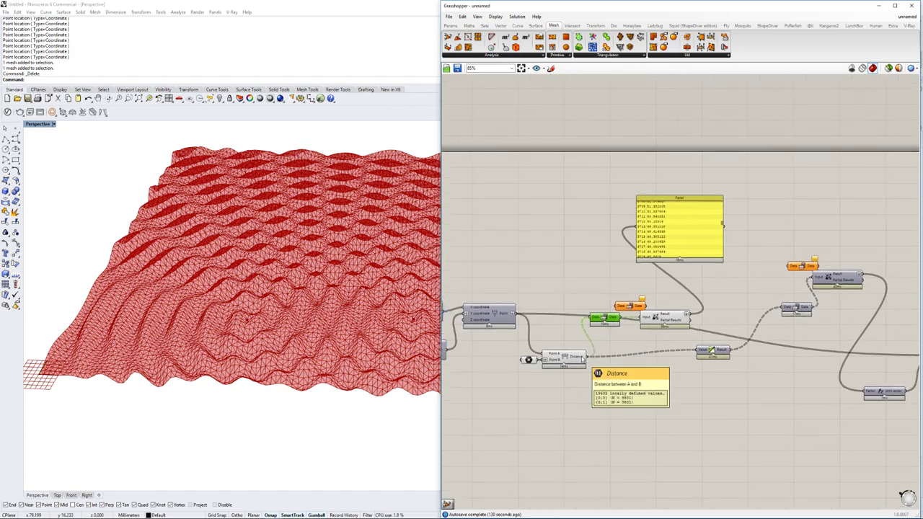
{"action": "right_click_drag", "start_coordinate": [667, 358], "coordinate": [639, 370]}
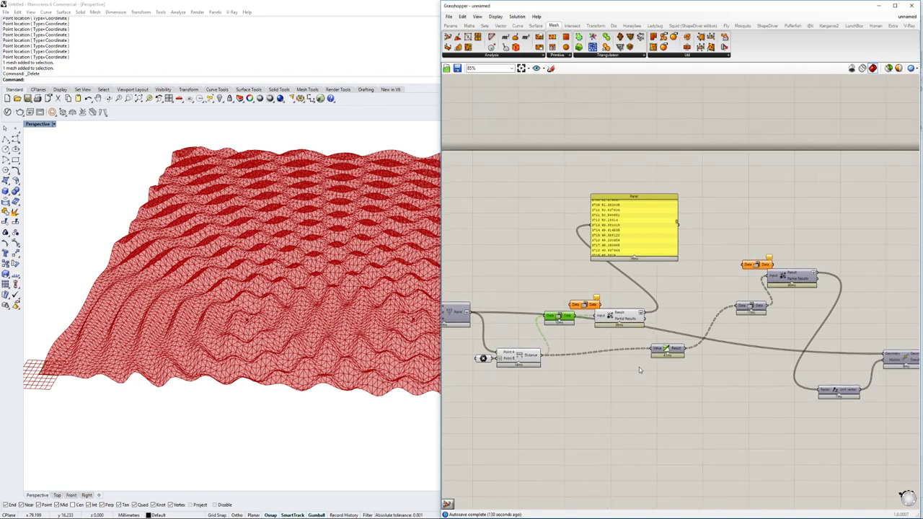
{"action": "right_click_drag", "start_coordinate": [631, 376], "coordinate": [632, 365]}
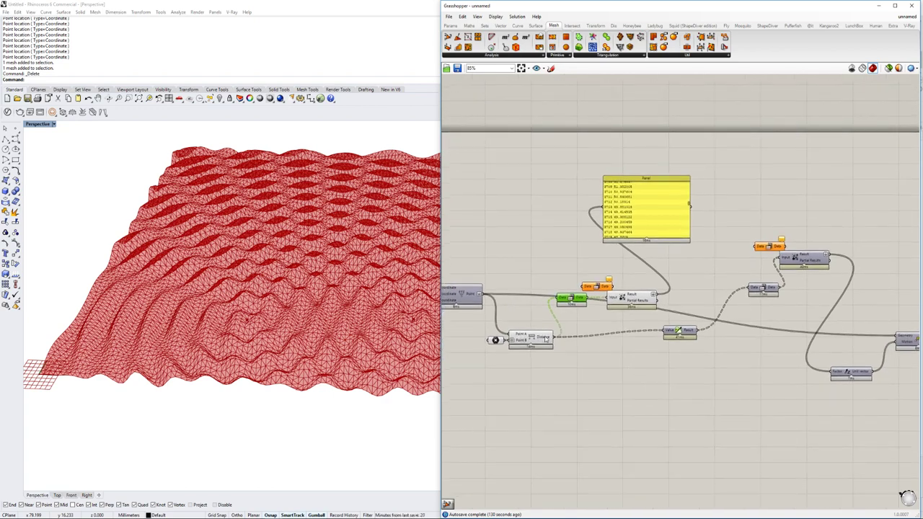
{"action": "mouse_move", "coordinate": [546, 338]}
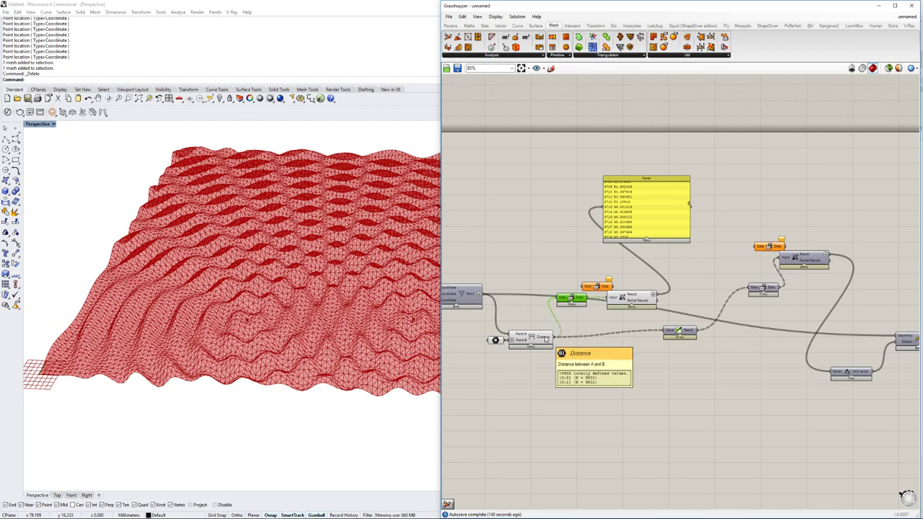
{"action": "right_click_drag", "start_coordinate": [718, 347], "coordinate": [670, 343]}
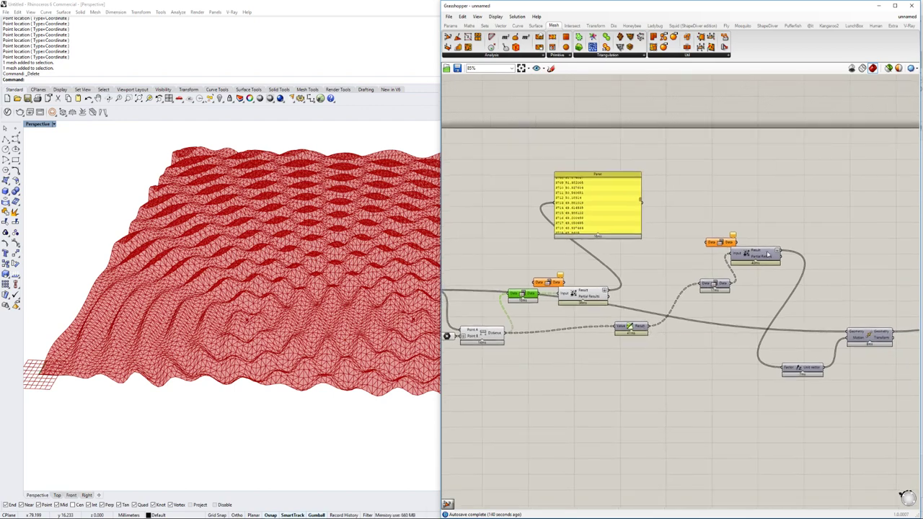
Step: Reopen the Grasshopper window and switch to the 200327_video definition
{"action": "left_click", "coordinate": [911, 9]}
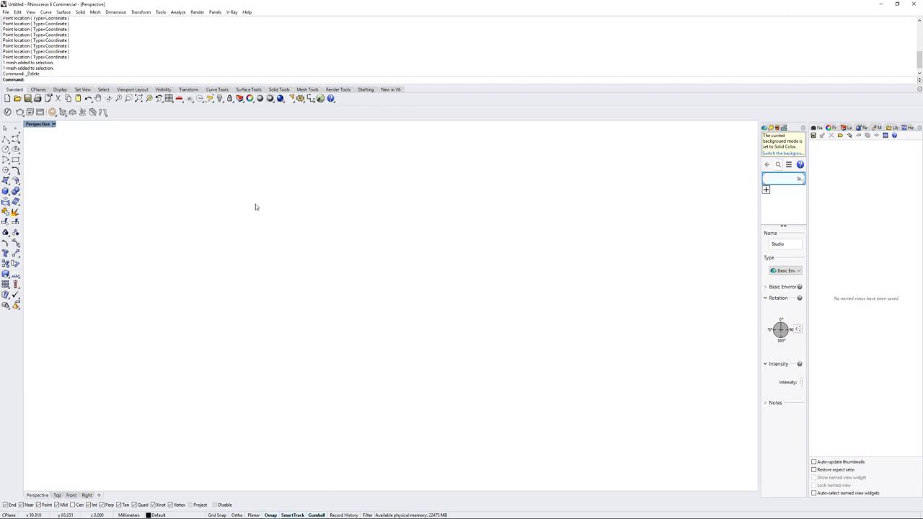
{"action": "key", "text": "Return"}
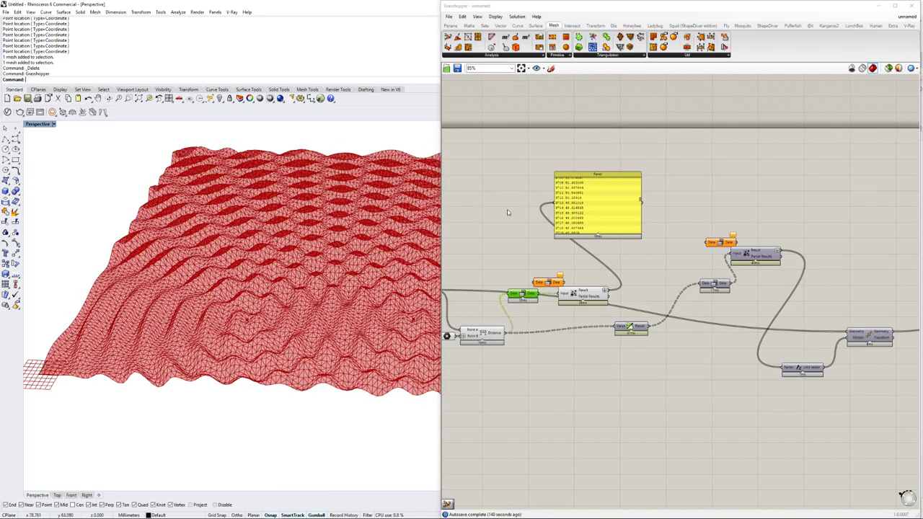
{"action": "left_click", "coordinate": [908, 19]}
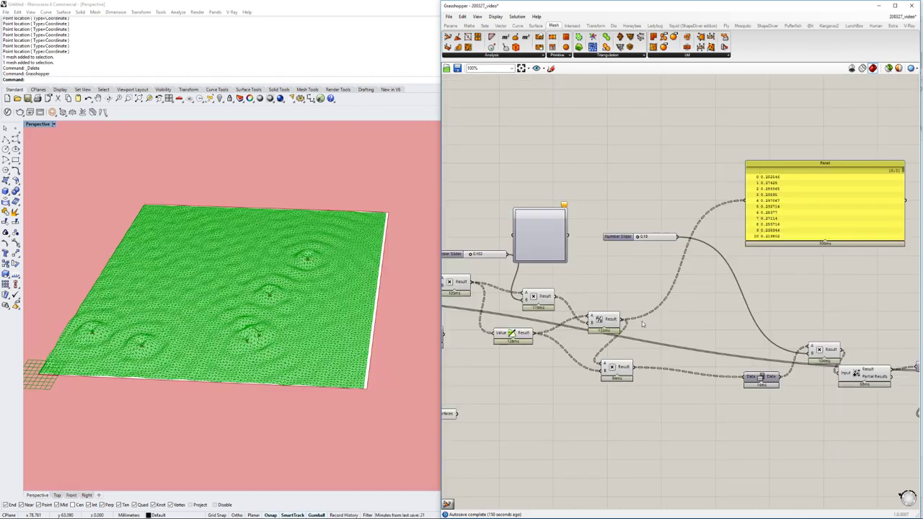
Step: Examine how the 200327_video definition chains the slider-scaled distances through multiplication, sine and division components
{"action": "right_click_drag", "start_coordinate": [653, 319], "coordinate": [776, 312]}
{"action": "left_click_drag", "start_coordinate": [669, 324], "coordinate": [658, 330]}
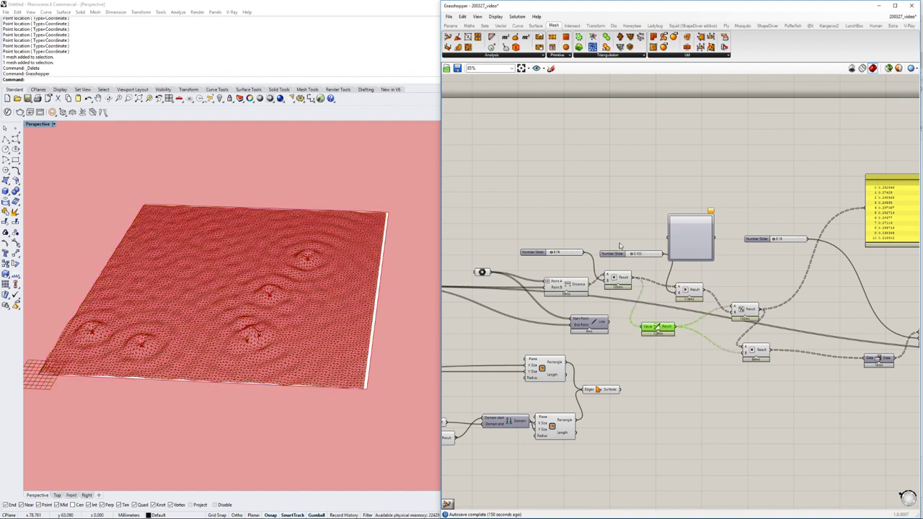
{"action": "left_click_drag", "start_coordinate": [617, 280], "coordinate": [622, 283]}
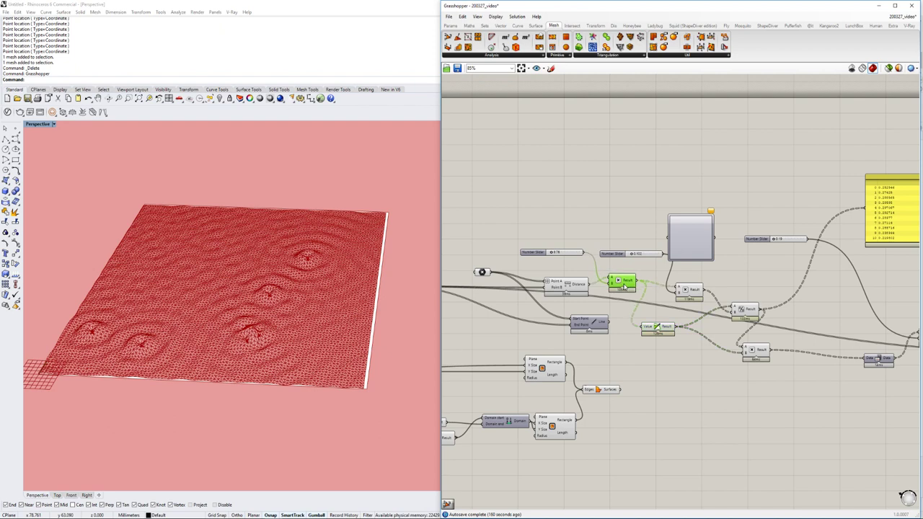
{"action": "scroll", "coordinate": [628, 291], "scroll_direction": "up", "scroll_amount": 1}
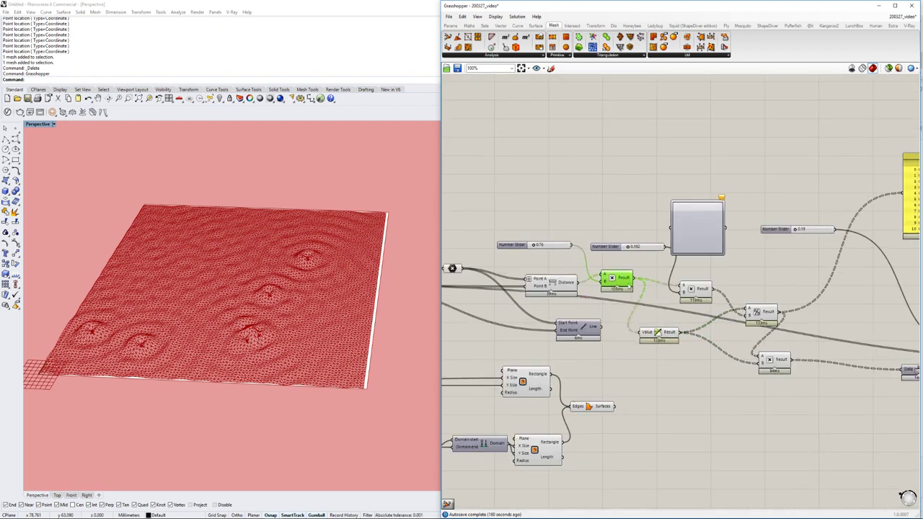
{"action": "right_click_drag", "start_coordinate": [644, 317], "coordinate": [577, 305]}
{"action": "scroll", "coordinate": [577, 306], "scroll_direction": "down", "scroll_amount": 1}
{"action": "left_click", "coordinate": [671, 358]}
{"action": "left_click_drag", "start_coordinate": [670, 358], "coordinate": [675, 367]}
{"action": "left_click_drag", "start_coordinate": [651, 320], "coordinate": [660, 306]}
{"action": "right_click_drag", "start_coordinate": [661, 309], "coordinate": [660, 316]}
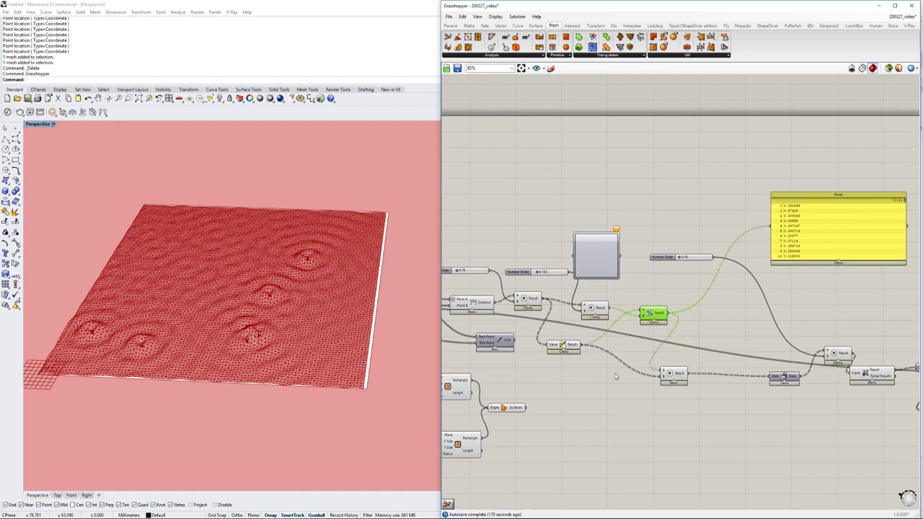
{"action": "right_click_drag", "start_coordinate": [598, 372], "coordinate": [631, 367]}
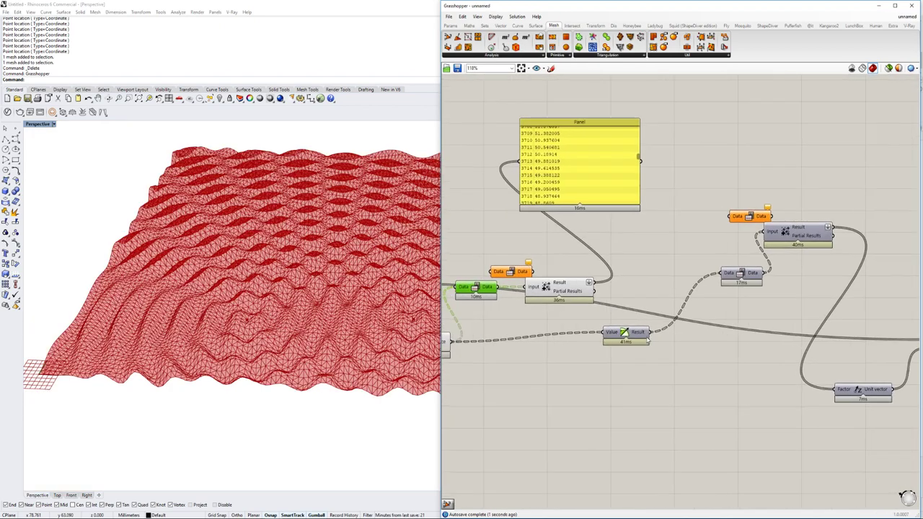
Step: Move the Sine component down, add a Multiplication component above it and connect Distance's output to its A input
{"action": "left_click_drag", "start_coordinate": [648, 348], "coordinate": [638, 386]}
{"action": "double_click", "coordinate": [637, 344]}
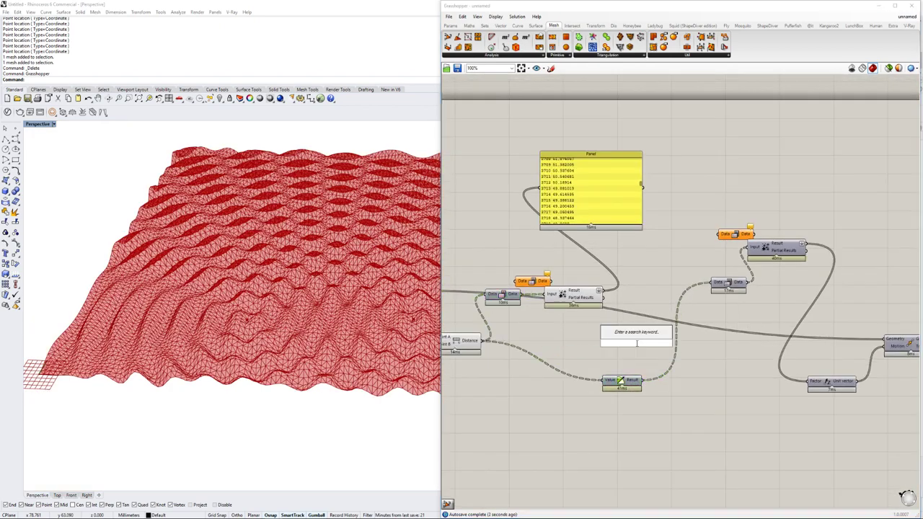
{"action": "type", "text": "d"}
{"action": "key", "text": "BackSpace"}
{"action": "type", "text": "multi"}
{"action": "left_click", "coordinate": [624, 324]}
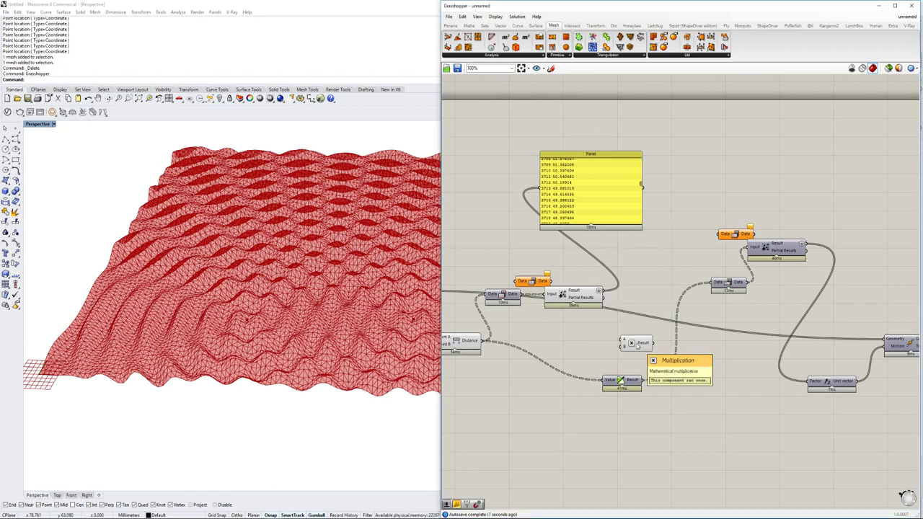
{"action": "right_click_drag", "start_coordinate": [631, 353], "coordinate": [714, 313]}
{"action": "left_click_drag", "start_coordinate": [568, 302], "coordinate": [692, 290]}
{"action": "right_click_drag", "start_coordinate": [647, 314], "coordinate": [644, 321]}
Step: Add a 1.00 number slider with two decimals and connect it to Multiplication's B input
{"action": "double_click", "coordinate": [503, 226]}
{"action": "type", "text": "1"}
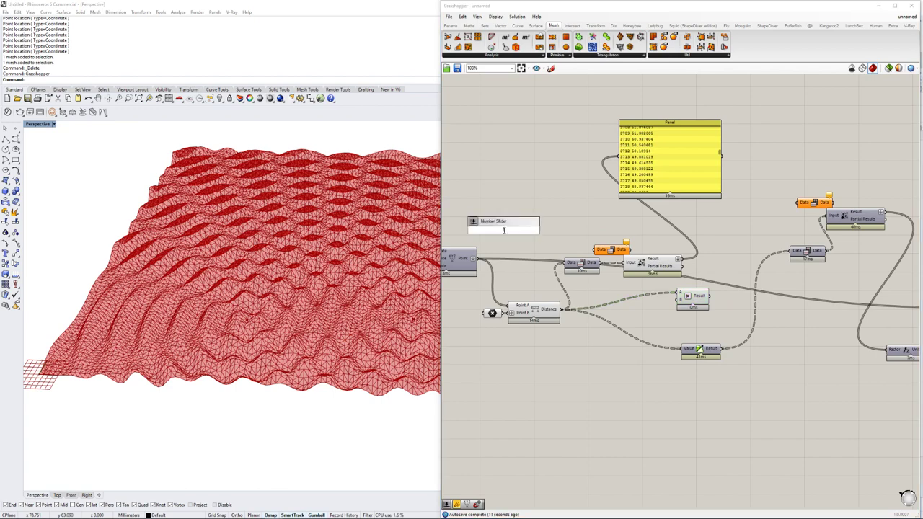
{"action": "type", "text": ".0"}
{"action": "key", "text": "Return"}
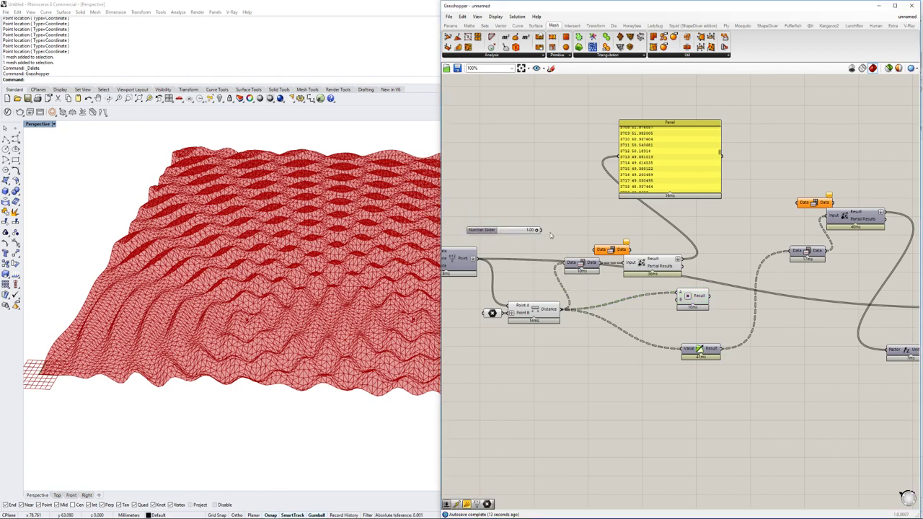
{"action": "left_click_drag", "start_coordinate": [539, 231], "coordinate": [678, 306]}
Step: Connect Multiplication's Result to Sine's Value, set the slider to 0.86 and move Multiplication closer to Distance
{"action": "right_click_drag", "start_coordinate": [712, 298], "coordinate": [699, 308]}
{"action": "left_click_drag", "start_coordinate": [699, 309], "coordinate": [662, 358]}
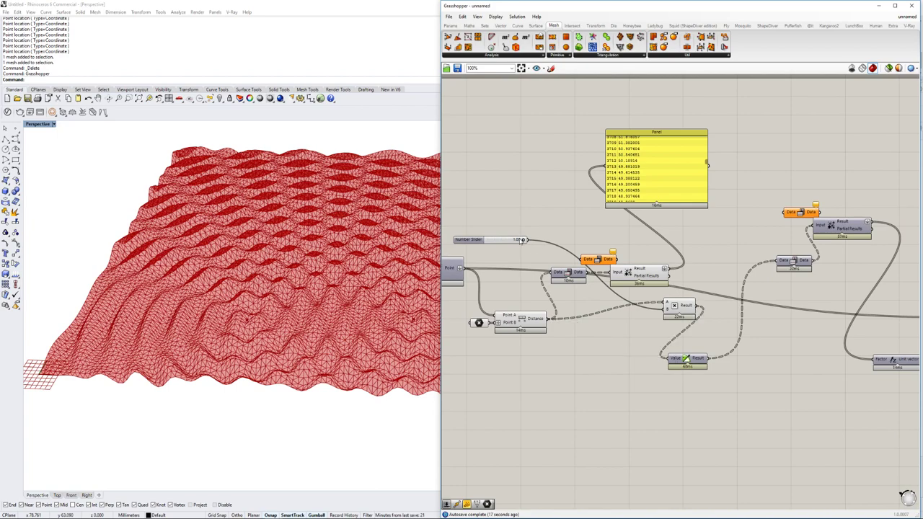
{"action": "mouse_move", "coordinate": [516, 243]}
{"action": "left_mouse_down"}
{"action": "mouse_move", "coordinate": [504, 242]}
{"action": "mouse_move", "coordinate": [518, 241]}
{"action": "left_mouse_up"}
{"action": "left_click_drag", "start_coordinate": [676, 309], "coordinate": [638, 330]}
{"action": "right_click_drag", "start_coordinate": [671, 322], "coordinate": [639, 323]}
Step: Add a Division component and place it above and beyond the Sine component
{"action": "double_click", "coordinate": [639, 323]}
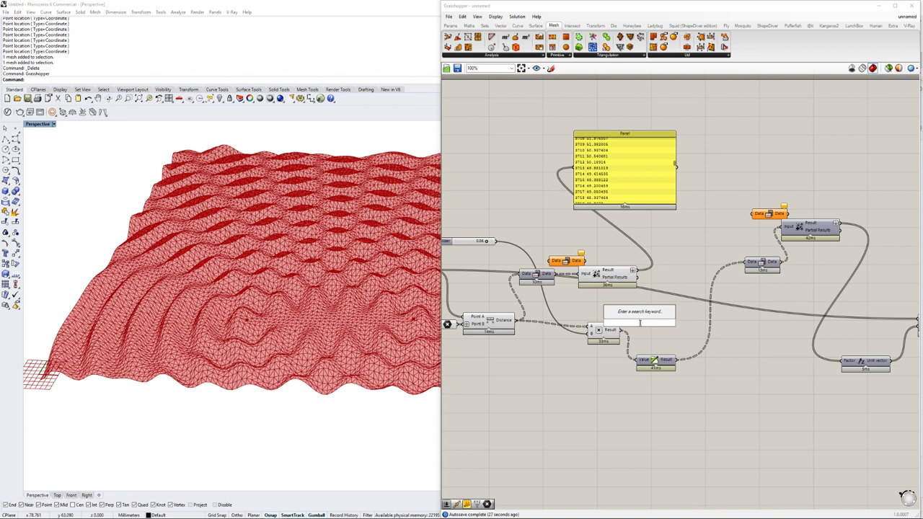
{"action": "type", "text": "div"}
{"action": "key", "text": "Up"}
{"action": "key", "text": "Up"}
{"action": "key", "text": "Up"}
{"action": "key", "text": "Up"}
{"action": "key", "text": "Up"}
{"action": "key", "text": "Up"}
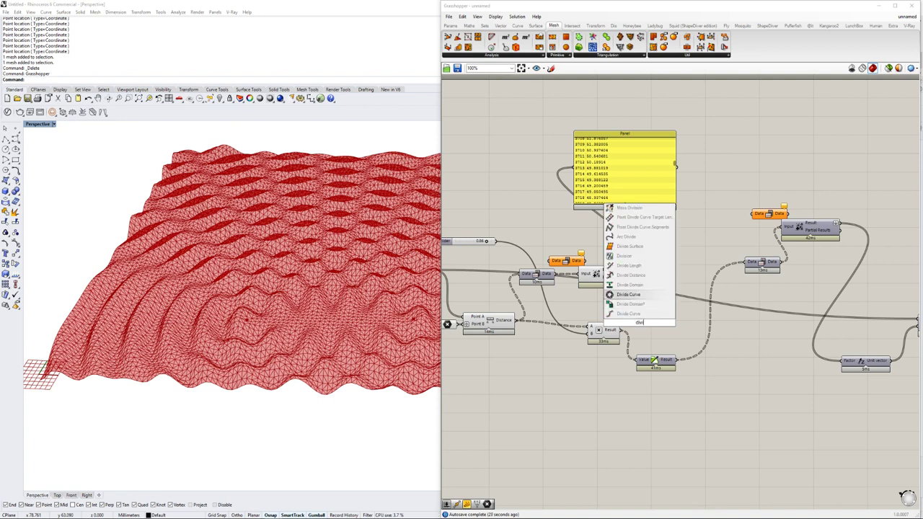
{"action": "key", "text": "Return"}
{"action": "left_click_drag", "start_coordinate": [640, 324], "coordinate": [691, 310]}
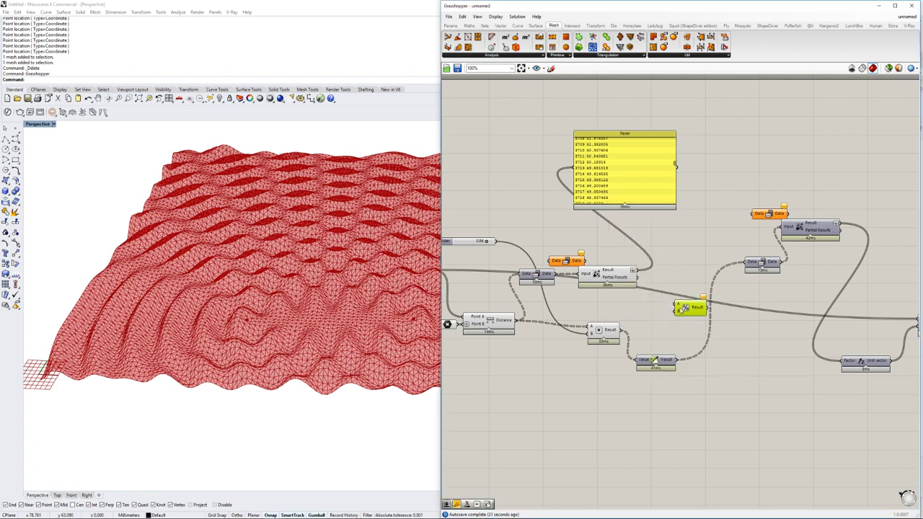
Step: Try wiring Multiplication's Result to Division's A and Sine's Result to B, and compare with the 200327_video definition
{"action": "right_click_drag", "start_coordinate": [571, 327], "coordinate": [555, 351]}
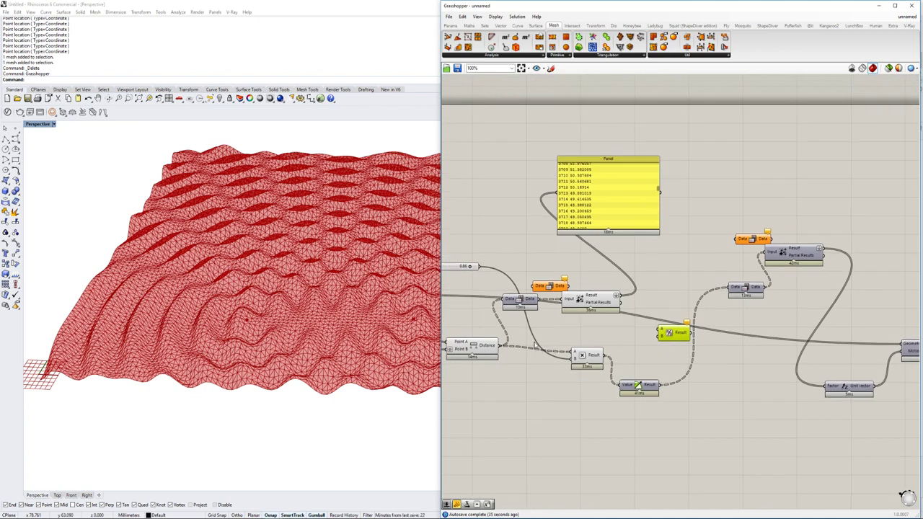
{"action": "left_click_drag", "start_coordinate": [498, 346], "coordinate": [659, 329]}
{"action": "left_click_drag", "start_coordinate": [670, 332], "coordinate": [738, 379]}
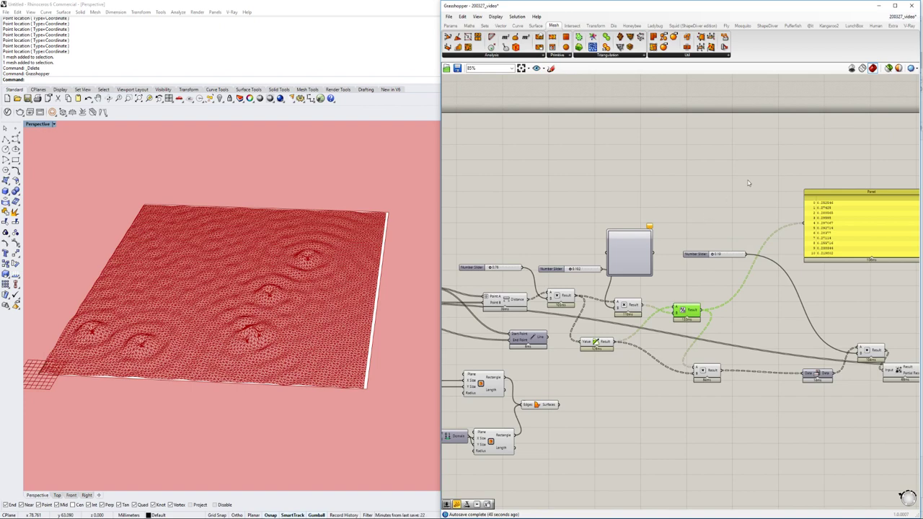
{"action": "left_click", "coordinate": [899, 17]}
{"action": "left_click", "coordinate": [861, 153]}
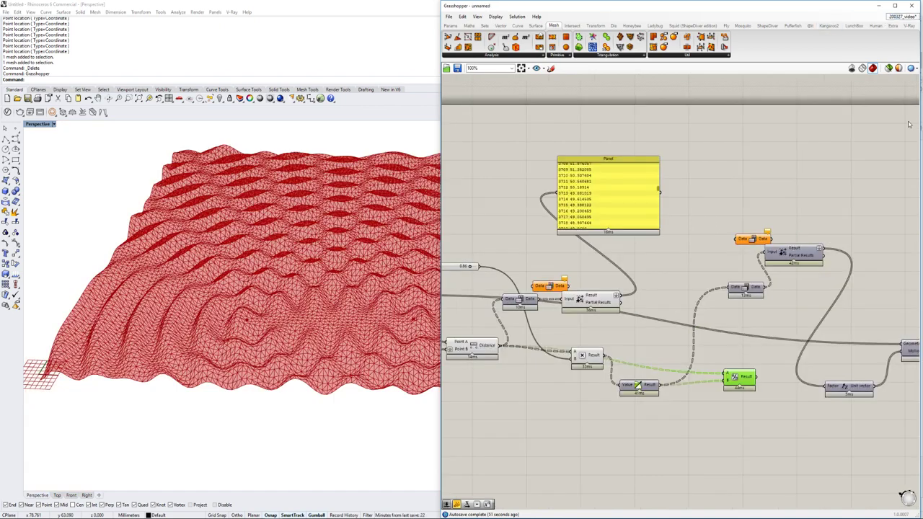
Step: Rewire Division with Sine's Result into A and Multiplication's Result into B, and place it up beside Sine
{"action": "right_click_drag", "start_coordinate": [700, 351], "coordinate": [671, 340]}
{"action": "left_click_drag", "start_coordinate": [631, 373], "coordinate": [587, 349]}
{"action": "scroll", "coordinate": [612, 364], "scroll_direction": "down", "scroll_amount": 2}
{"action": "scroll", "coordinate": [687, 367], "scroll_direction": "up", "scroll_amount": 3}
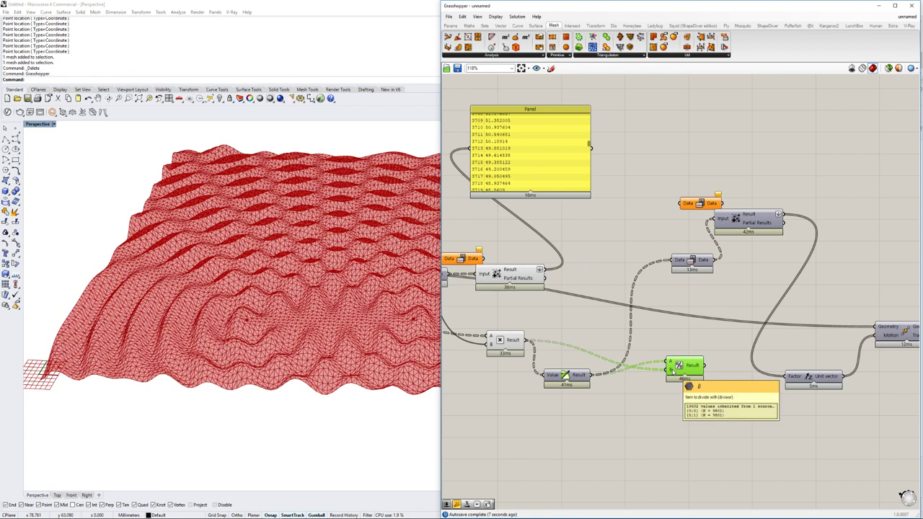
{"action": "left_click_drag", "start_coordinate": [681, 367], "coordinate": [620, 320]}
{"action": "right_click_drag", "start_coordinate": [620, 323], "coordinate": [649, 322]}
{"action": "left_click_drag", "start_coordinate": [650, 323], "coordinate": [684, 331]}
Step: Add a second Multiplication component above Sine and wire the first Multiplication's Result into its A
{"action": "double_click", "coordinate": [608, 323]}
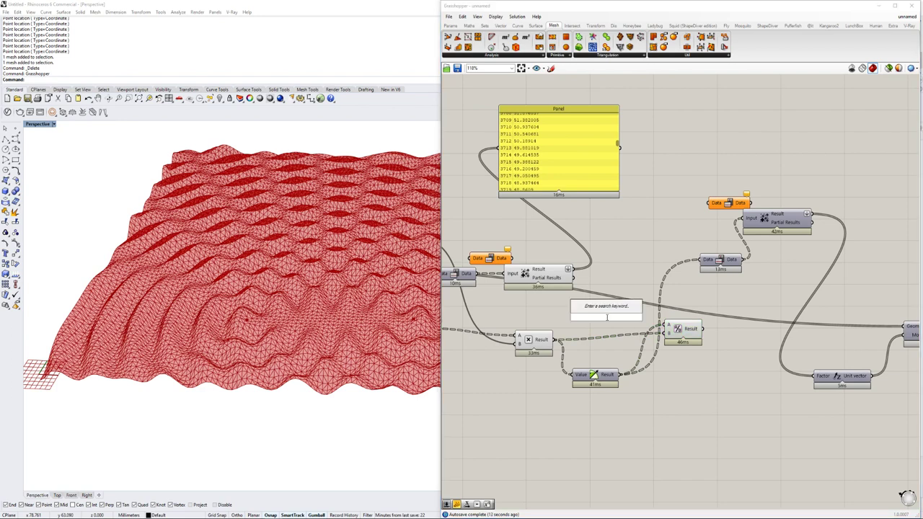
{"action": "type", "text": "mul"}
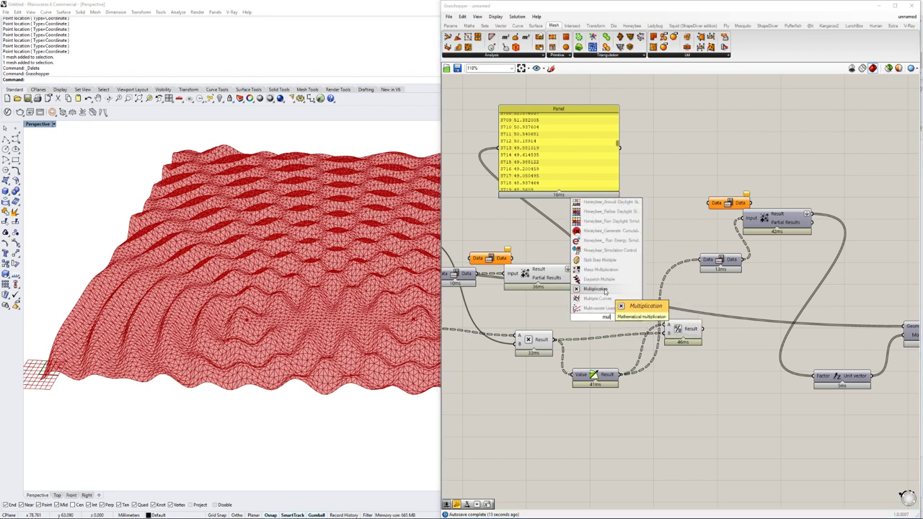
{"action": "left_click", "coordinate": [604, 290]}
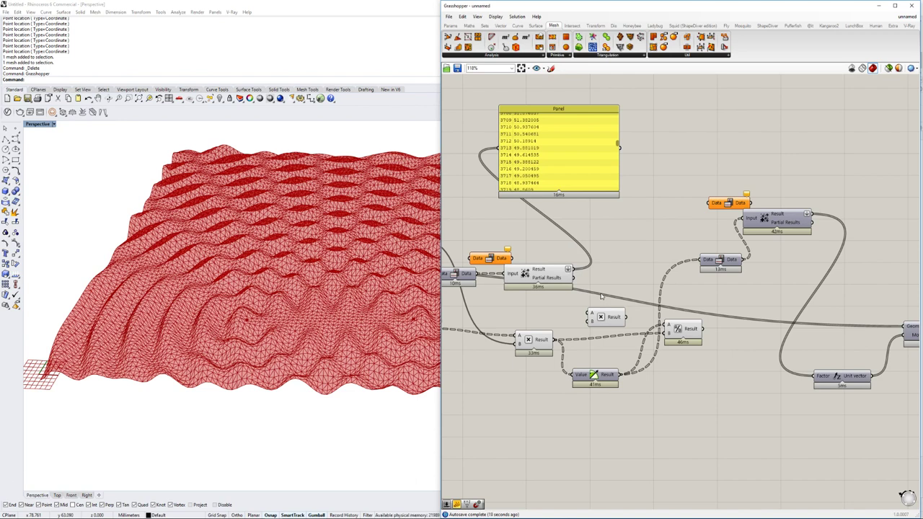
{"action": "mouse_move", "coordinate": [550, 345]}
{"action": "left_click_drag", "start_coordinate": [553, 343], "coordinate": [616, 315]}
Step: Copy the frequency slider into the new Multiplication's B and feed that component's Result into Division's B
{"action": "right_click_drag", "start_coordinate": [549, 313], "coordinate": [677, 306]}
{"action": "left_click_drag", "start_coordinate": [472, 233], "coordinate": [609, 305], "text": "alt"}
{"action": "left_click_drag", "start_coordinate": [666, 303], "coordinate": [726, 321]}
{"action": "right_click_drag", "start_coordinate": [766, 319], "coordinate": [665, 324]}
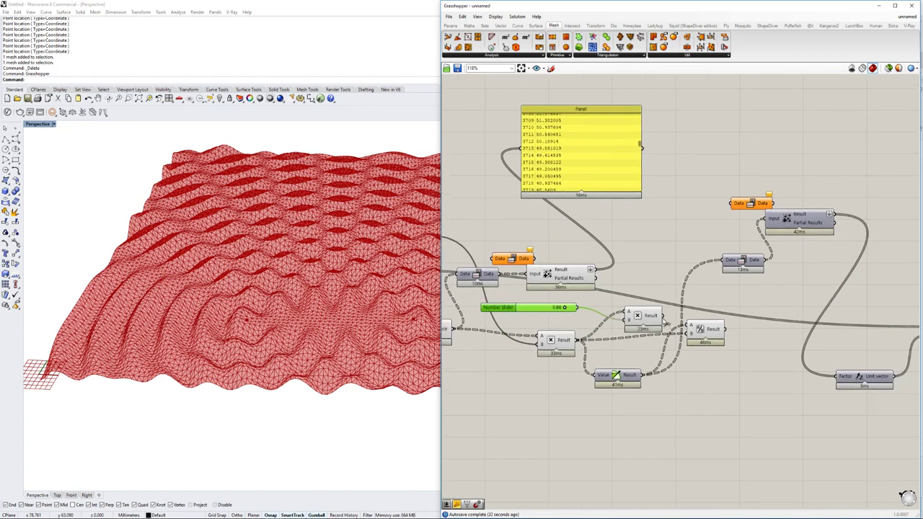
{"action": "left_click_drag", "start_coordinate": [692, 336], "coordinate": [690, 346]}
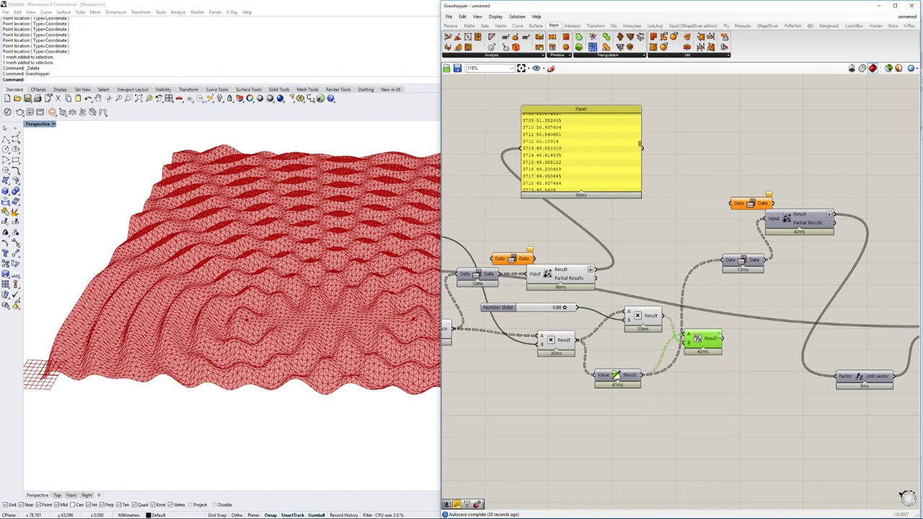
Step: Connect Division's Result to the Data component that feeds the second Mass Addition
{"action": "left_click_drag", "start_coordinate": [721, 338], "coordinate": [730, 268]}
{"action": "scroll", "coordinate": [476, 297], "scroll_direction": "up", "scroll_amount": 2}
{"action": "scroll", "coordinate": [577, 320], "scroll_direction": "up", "scroll_amount": 3}
{"action": "left_click_drag", "start_coordinate": [576, 305], "coordinate": [604, 305]}
{"action": "scroll", "coordinate": [609, 304], "scroll_direction": "down", "scroll_amount": 3}
Step: Set the frequency slider to 1.00 and the damping slider on the second Multiplication to 0.27
{"action": "left_click_drag", "start_coordinate": [715, 320], "coordinate": [674, 321]}
{"action": "left_click_drag", "start_coordinate": [535, 236], "coordinate": [576, 240]}
{"action": "right_click_drag", "start_coordinate": [664, 327], "coordinate": [612, 322]}
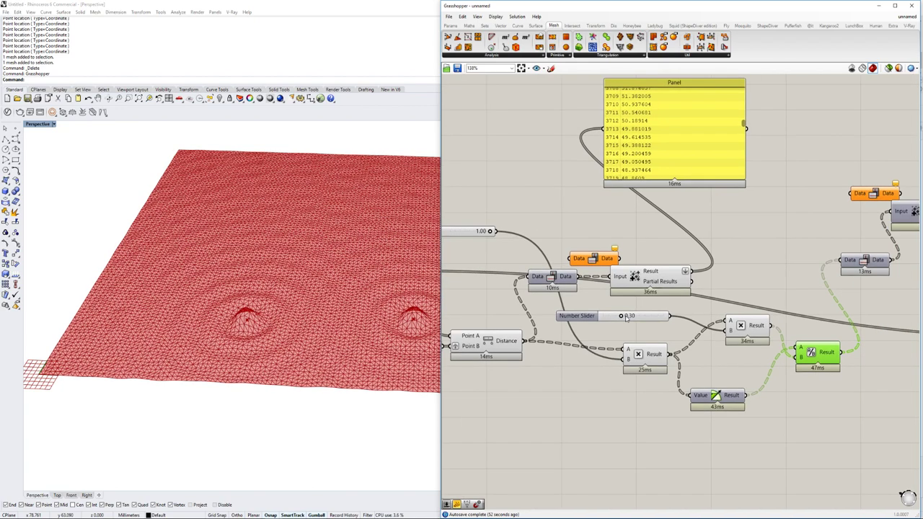
{"action": "left_click_drag", "start_coordinate": [622, 316], "coordinate": [627, 316]}
{"action": "scroll", "coordinate": [625, 316], "scroll_direction": "down", "scroll_amount": 2}
{"action": "right_click_drag", "start_coordinate": [618, 323], "coordinate": [649, 323]}
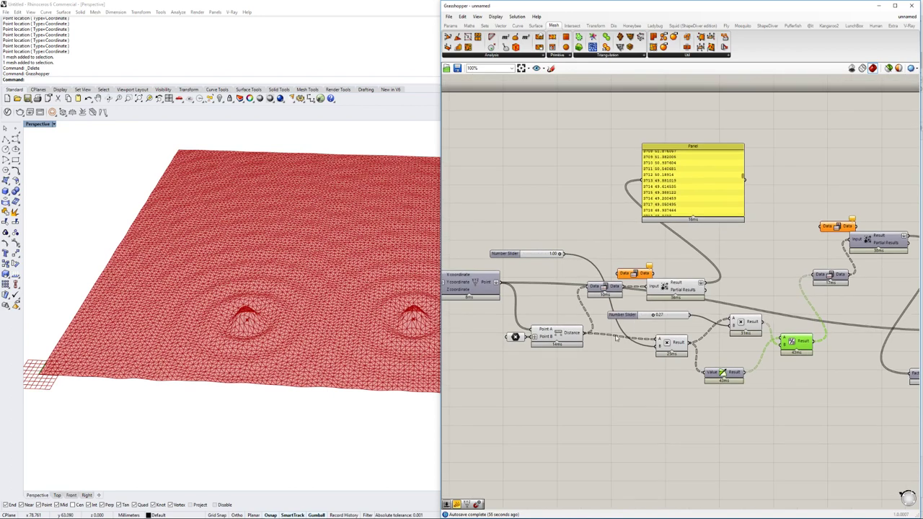
{"action": "right_click_drag", "start_coordinate": [780, 353], "coordinate": [700, 350]}
{"action": "scroll", "coordinate": [712, 349], "scroll_direction": "up", "scroll_amount": 3}
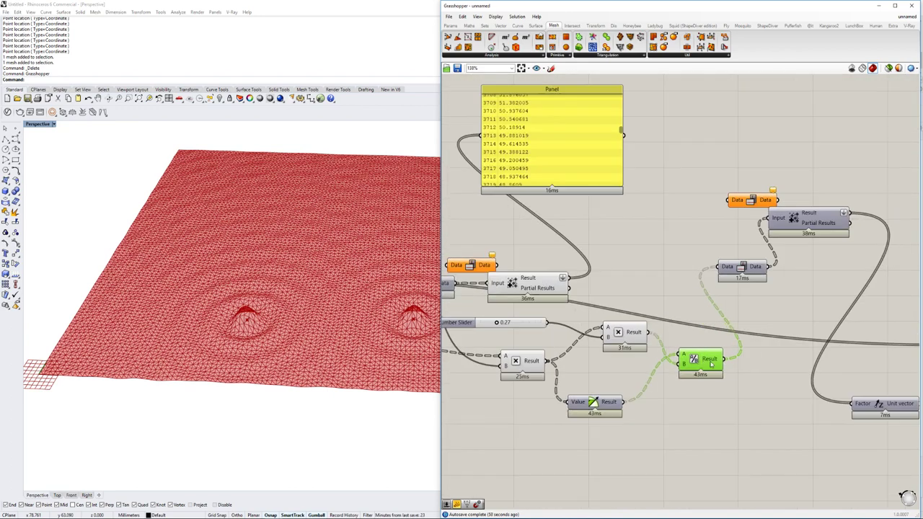
Step: Place a copy of the second Multiplication below Sine and wire Sine's Result into its A
{"action": "left_click_drag", "start_coordinate": [718, 364], "coordinate": [729, 364]}
{"action": "right_click_drag", "start_coordinate": [621, 340], "coordinate": [685, 339]}
{"action": "left_click_drag", "start_coordinate": [684, 335], "coordinate": [687, 337]}
{"action": "right_click_drag", "start_coordinate": [650, 340], "coordinate": [640, 300]}
{"action": "left_click", "coordinate": [701, 403]}
{"action": "right_click_drag", "start_coordinate": [697, 333], "coordinate": [629, 322]}
{"action": "left_click_drag", "start_coordinate": [619, 294], "coordinate": [687, 412], "text": "alt"}
{"action": "left_click_drag", "start_coordinate": [608, 354], "coordinate": [662, 409]}
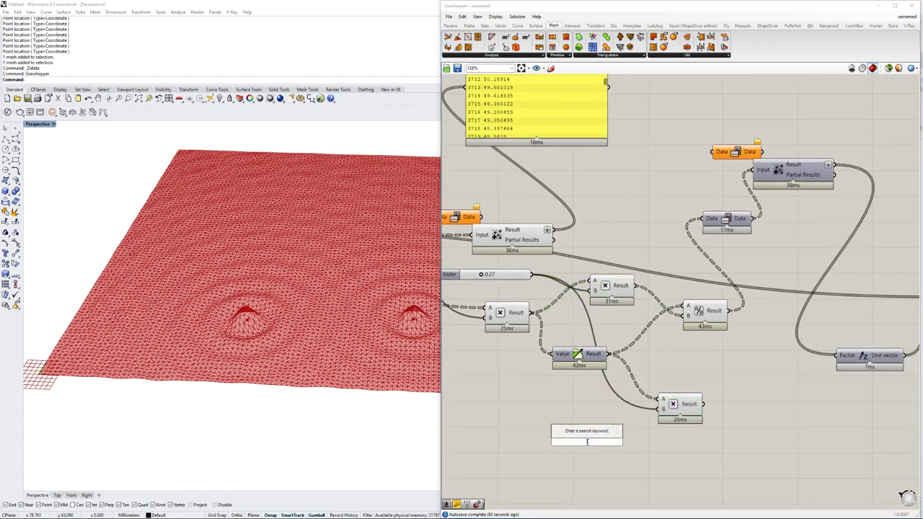
Step: Add two number sliders with values 1.00 and 2.00 below the copied Multiplication
{"action": "type", "text": "1"}
{"action": "key", "text": "Return"}
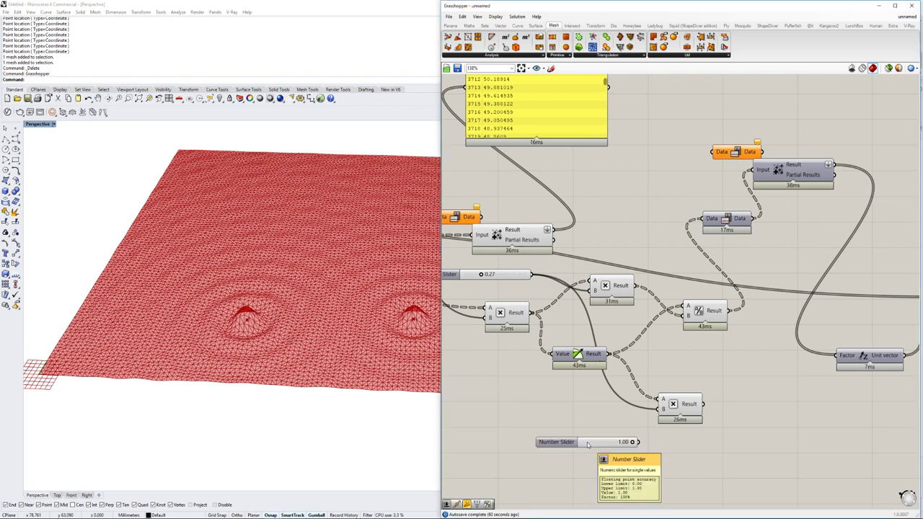
{"action": "double_click", "coordinate": [559, 472]}
{"action": "type", "text": "2"}
{"action": "key", "text": "Return"}
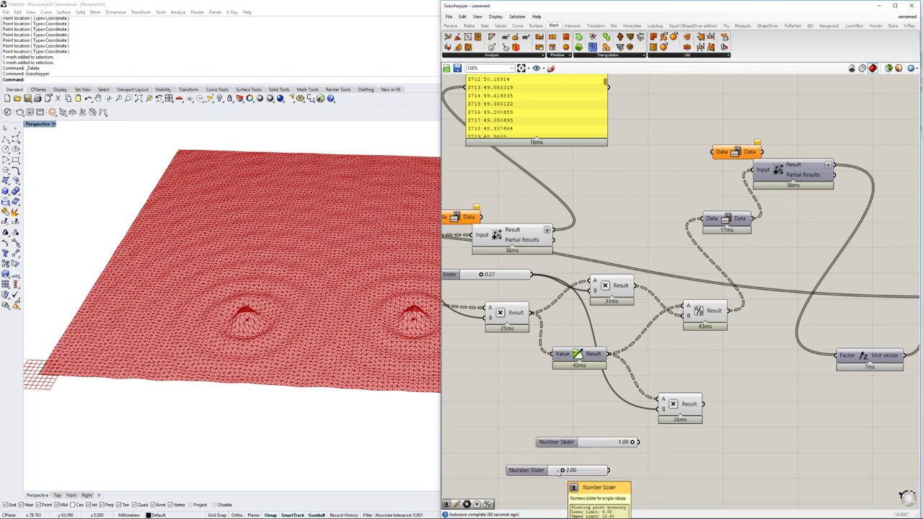
Step: Drive the lower Multiplication's B with the second new slider at 1.86 and feed its Result into Division's A
{"action": "left_click_drag", "start_coordinate": [608, 470], "coordinate": [685, 308]}
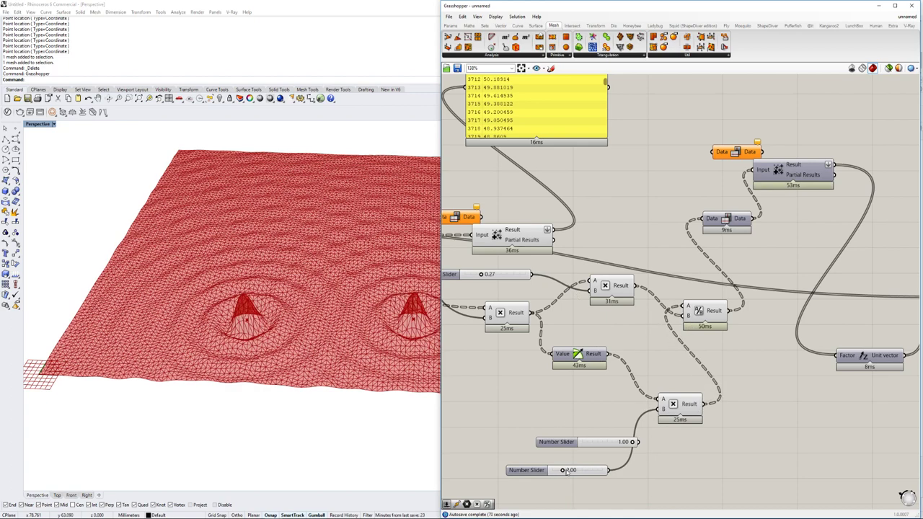
{"action": "left_click_drag", "start_coordinate": [578, 471], "coordinate": [562, 471]}
{"action": "scroll", "coordinate": [286, 332], "scroll_direction": "down", "scroll_amount": 8}
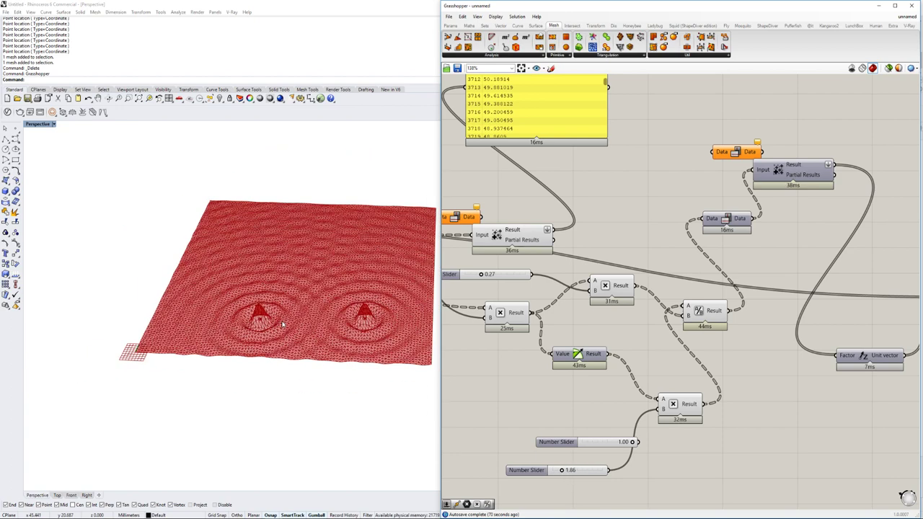
{"action": "right_click_drag", "start_coordinate": [286, 331], "coordinate": [317, 378]}
{"action": "scroll", "coordinate": [298, 340], "scroll_direction": "up", "scroll_amount": 6}
{"action": "scroll", "coordinate": [315, 373], "scroll_direction": "up", "scroll_amount": 2}
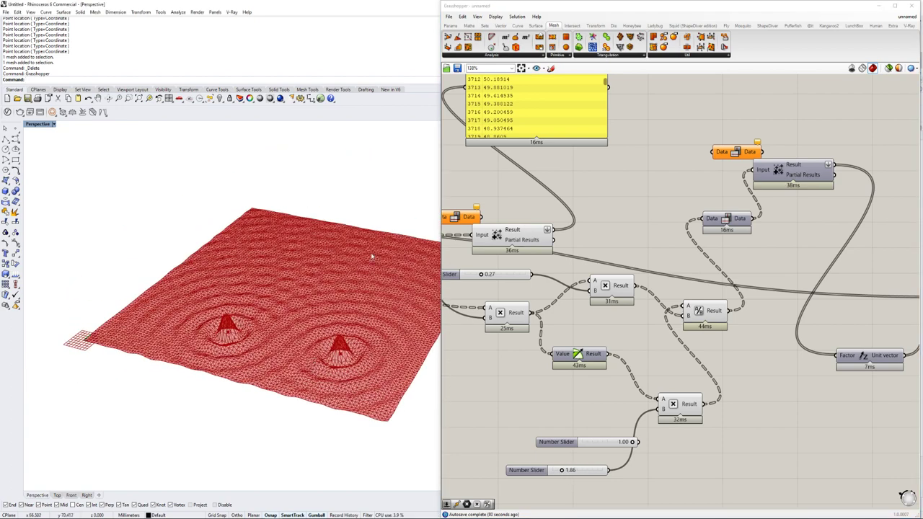
{"action": "scroll", "coordinate": [329, 371], "scroll_direction": "up", "scroll_amount": 3}
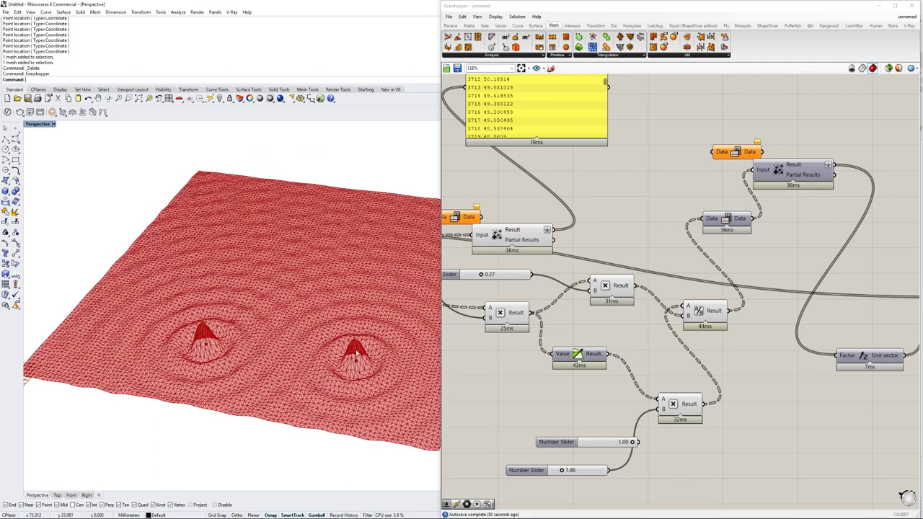
{"action": "scroll", "coordinate": [535, 334], "scroll_direction": "down", "scroll_amount": 1}
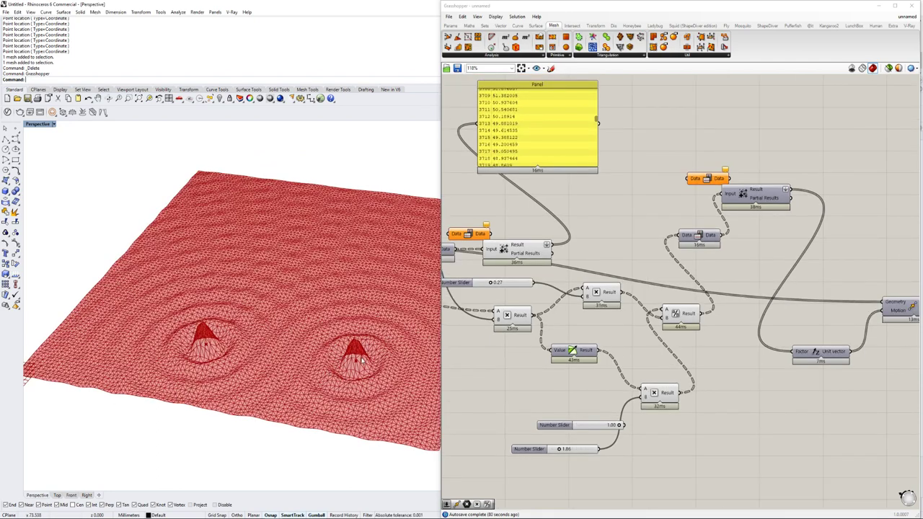
Step: Set the damping slider to 1.00 and the amplitude slider on the lower Multiplication to 7.45
{"action": "scroll", "coordinate": [535, 275], "scroll_direction": "up", "scroll_amount": 3}
{"action": "left_click_drag", "start_coordinate": [552, 278], "coordinate": [602, 279]}
{"action": "scroll", "coordinate": [601, 279], "scroll_direction": "down", "scroll_amount": 3}
{"action": "scroll", "coordinate": [647, 416], "scroll_direction": "up", "scroll_amount": 3}
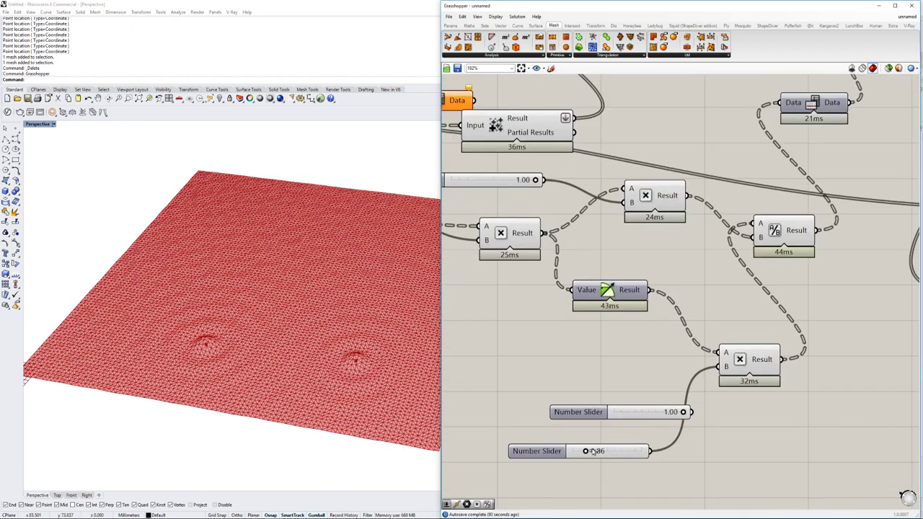
{"action": "left_click_drag", "start_coordinate": [596, 451], "coordinate": [628, 452]}
{"action": "scroll", "coordinate": [616, 383], "scroll_direction": "down", "scroll_amount": 4}
{"action": "scroll", "coordinate": [616, 384], "scroll_direction": "up", "scroll_amount": 3}
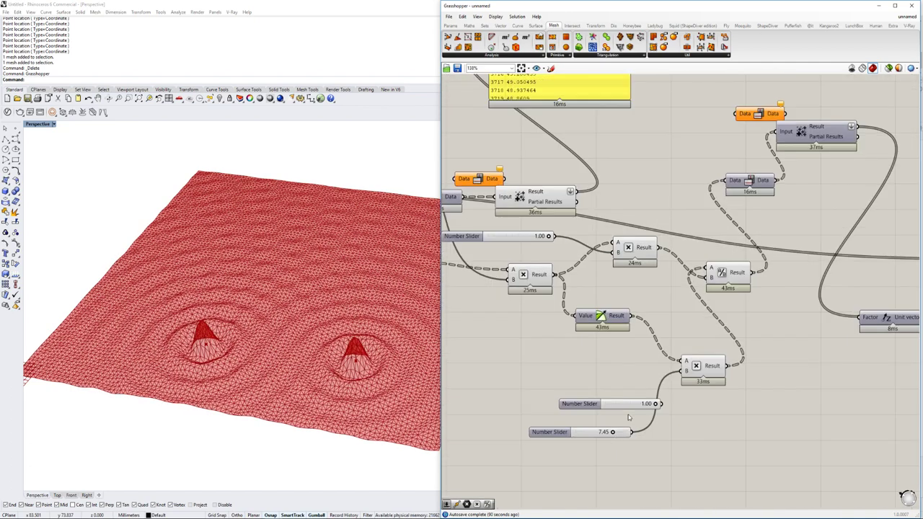
Step: Copy the lower Multiplication beyond Division, wire Division's Result into its A, and return Sine's Result to Division's A
{"action": "right_click_drag", "start_coordinate": [727, 316], "coordinate": [683, 320]}
{"action": "mouse_move", "coordinate": [699, 278]}
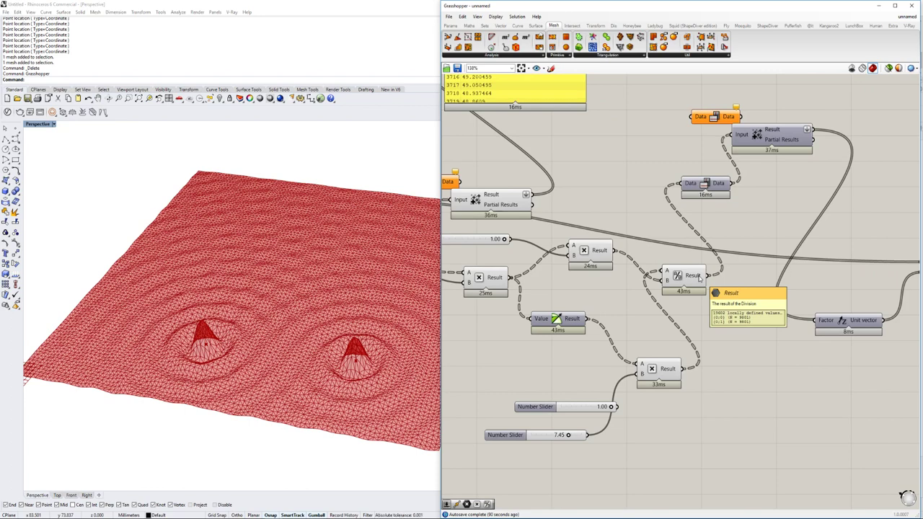
{"action": "right_click_drag", "start_coordinate": [656, 326], "coordinate": [621, 311]}
{"action": "left_click_drag", "start_coordinate": [620, 369], "coordinate": [716, 401]}
{"action": "left_click_drag", "start_coordinate": [682, 260], "coordinate": [700, 383]}
{"action": "left_click_drag", "start_coordinate": [553, 303], "coordinate": [634, 258]}
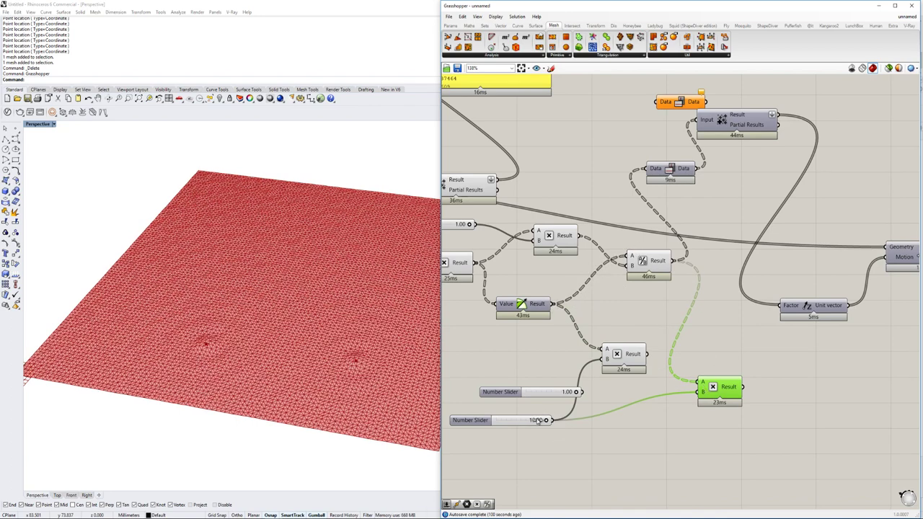
Step: Connect the last Multiplication's Result to the Data component before Mass Addition and set the amplitude slider to 5.64
{"action": "left_click_drag", "start_coordinate": [534, 421], "coordinate": [506, 420]}
{"action": "left_click_drag", "start_coordinate": [744, 389], "coordinate": [645, 169]}
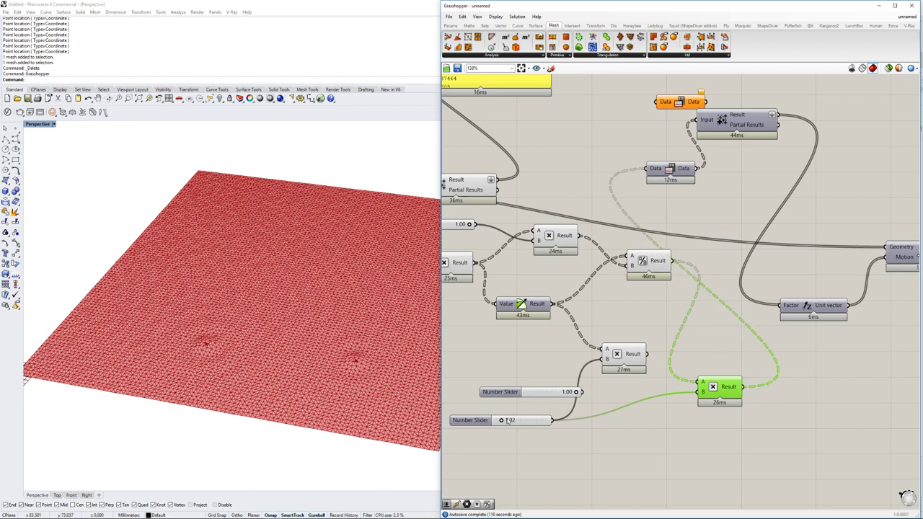
{"action": "left_click_drag", "start_coordinate": [504, 420], "coordinate": [524, 421]}
Step: Move Division and the last Multiplication into line and delete the unused Multiplication below Sine
{"action": "right_click_drag", "start_coordinate": [595, 362], "coordinate": [582, 374]}
{"action": "left_click_drag", "start_coordinate": [642, 274], "coordinate": [604, 312]}
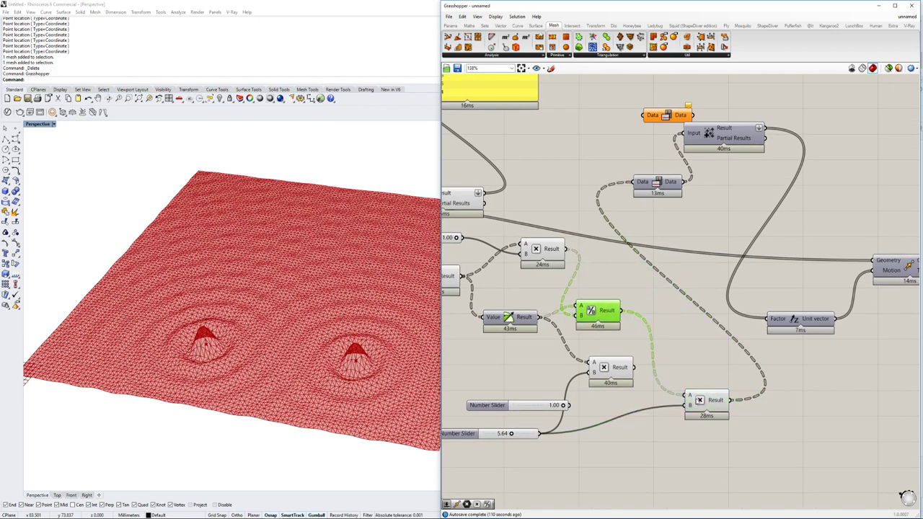
{"action": "left_click_drag", "start_coordinate": [698, 399], "coordinate": [682, 372]}
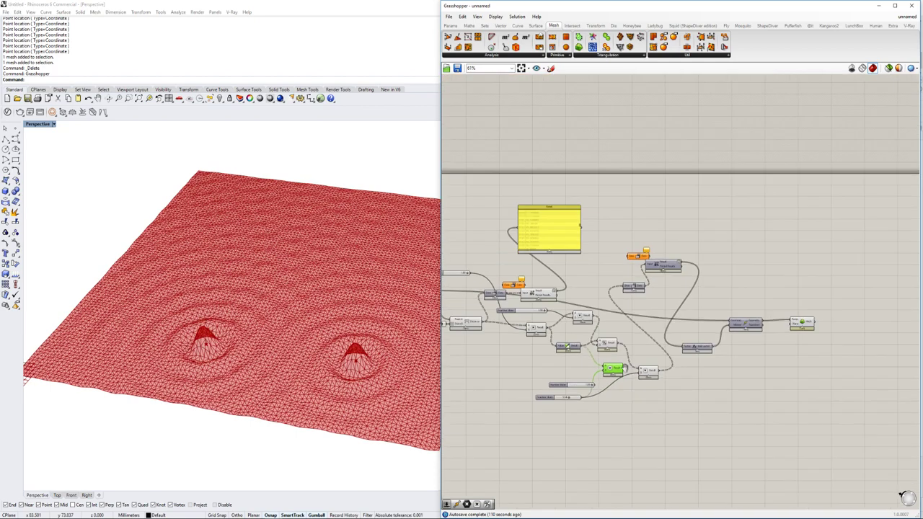
{"action": "scroll", "coordinate": [605, 320], "scroll_direction": "up", "scroll_amount": 3}
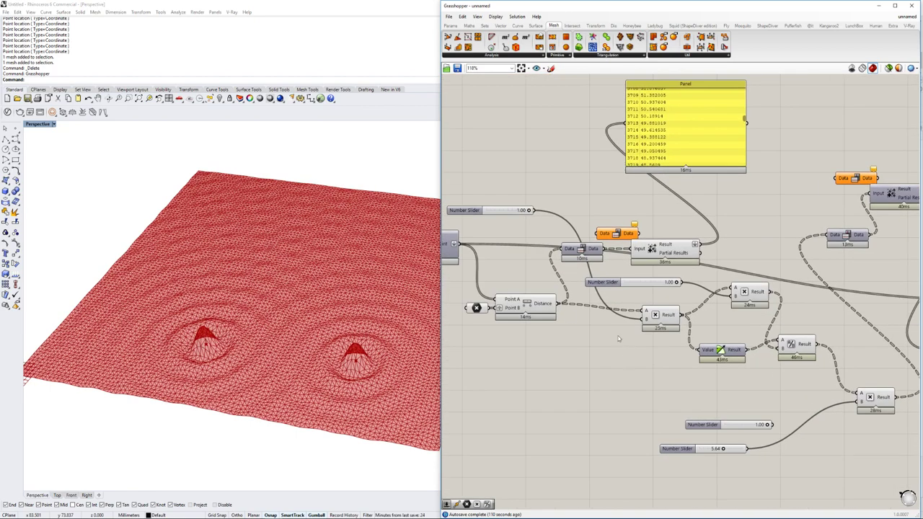
Step: Replace the Point parameter's ripple centres with six new points spread across the mesh in the Perspective viewport
{"action": "right_click_drag", "start_coordinate": [485, 318], "coordinate": [565, 308]}
{"action": "right_click_drag", "start_coordinate": [835, 317], "coordinate": [693, 326]}
{"action": "scroll", "coordinate": [677, 318], "scroll_direction": "up", "scroll_amount": 1}
{"action": "right_click_drag", "start_coordinate": [455, 306], "coordinate": [618, 316]}
{"action": "scroll", "coordinate": [614, 312], "scroll_direction": "down", "scroll_amount": 2}
{"action": "right_click", "coordinate": [567, 323]}
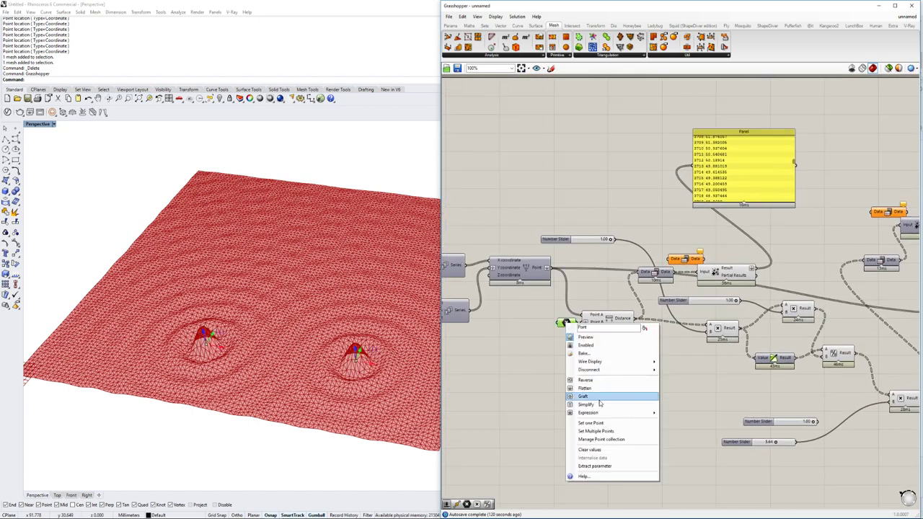
{"action": "left_click", "coordinate": [613, 433]}
{"action": "left_click", "coordinate": [225, 251]}
{"action": "left_click", "coordinate": [456, 233]}
{"action": "left_click", "coordinate": [453, 299]}
{"action": "left_click", "coordinate": [304, 350]}
{"action": "left_click", "coordinate": [353, 282]}
{"action": "left_click", "coordinate": [120, 336]}
{"action": "right_click", "coordinate": [121, 336]}
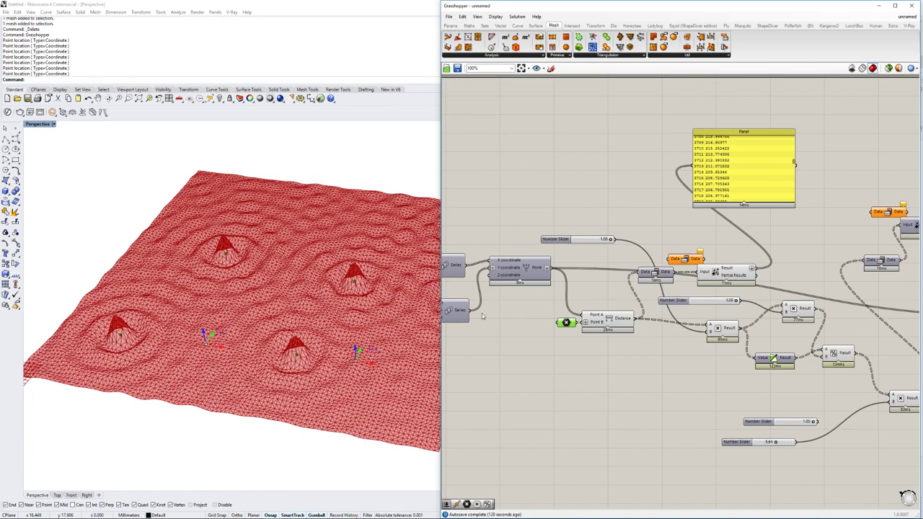
Step: Lower the frequency slider feeding the first Multiplication to widen the ripples
{"action": "scroll", "coordinate": [312, 369], "scroll_direction": "down", "scroll_amount": 6}
{"action": "left_click", "coordinate": [496, 390]}
{"action": "right_click_drag", "start_coordinate": [317, 393], "coordinate": [287, 364]}
{"action": "scroll", "coordinate": [281, 375], "scroll_direction": "up", "scroll_amount": 5}
{"action": "right_click_drag", "start_coordinate": [607, 351], "coordinate": [568, 355]}
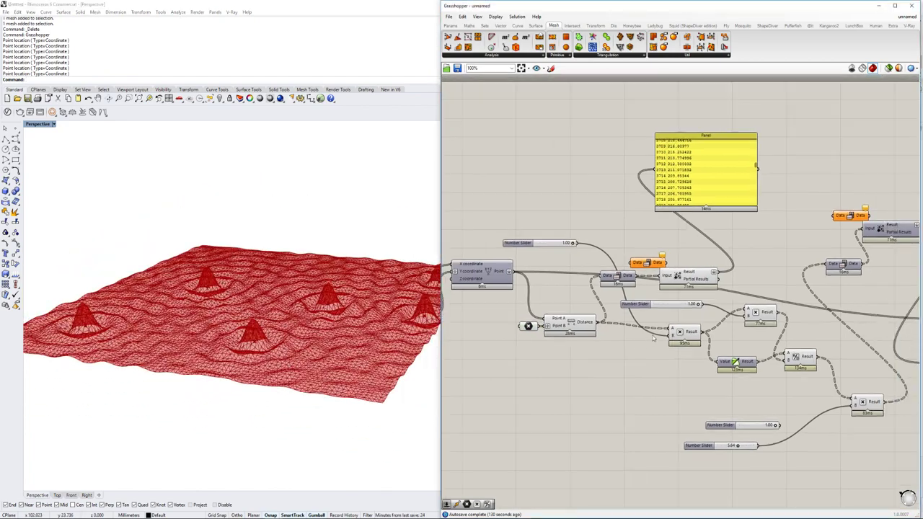
{"action": "scroll", "coordinate": [576, 248], "scroll_direction": "up", "scroll_amount": 3}
{"action": "left_click_drag", "start_coordinate": [550, 241], "coordinate": [535, 242]}
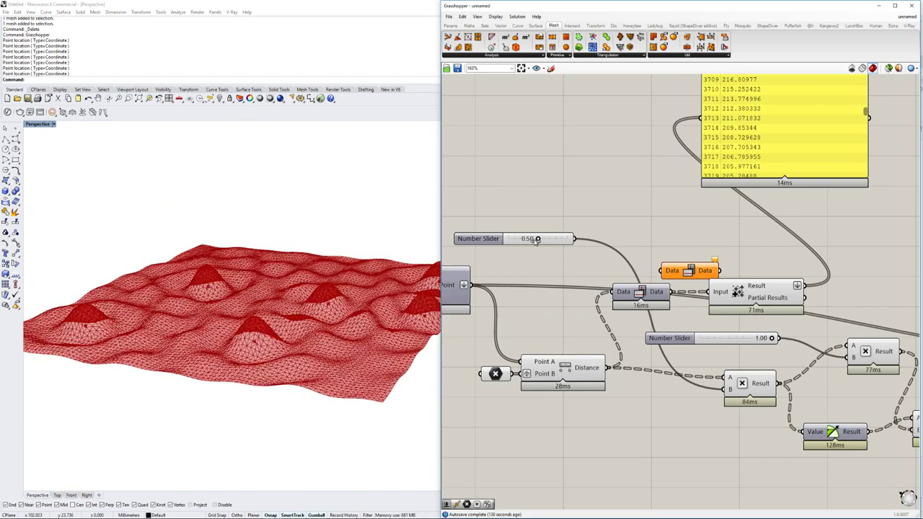
Step: Set the amplitude slider feeding the last Multiplication to 2.63 and inspect the flatter ripples on the mesh
{"action": "right_click_drag", "start_coordinate": [778, 408], "coordinate": [626, 318]}
{"action": "right_click_drag", "start_coordinate": [700, 433], "coordinate": [662, 418]}
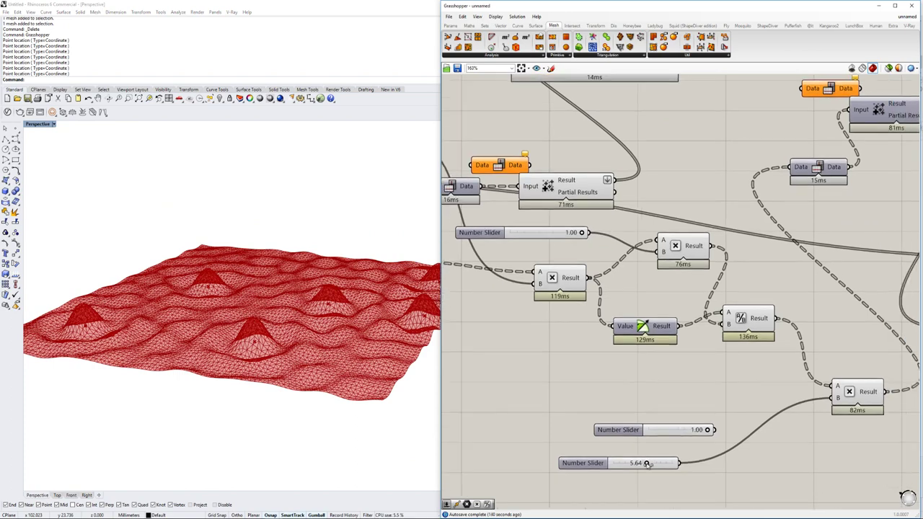
{"action": "left_click_drag", "start_coordinate": [646, 463], "coordinate": [628, 463]}
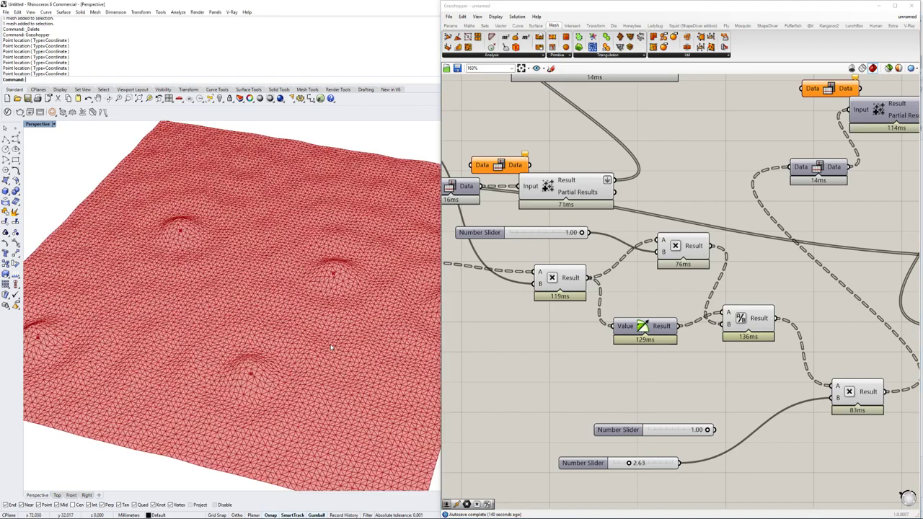
{"action": "right_click_drag", "start_coordinate": [331, 348], "coordinate": [245, 333]}
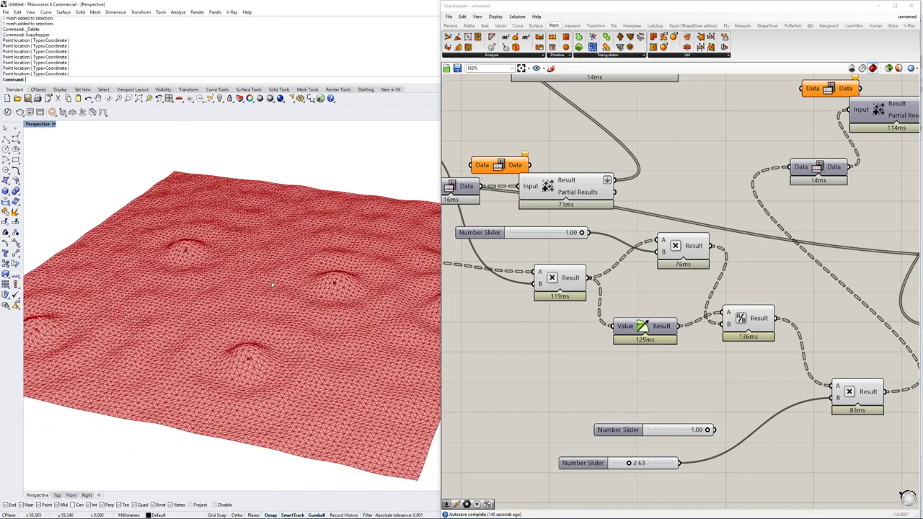
{"action": "scroll", "coordinate": [279, 338], "scroll_direction": "down", "scroll_amount": 4}
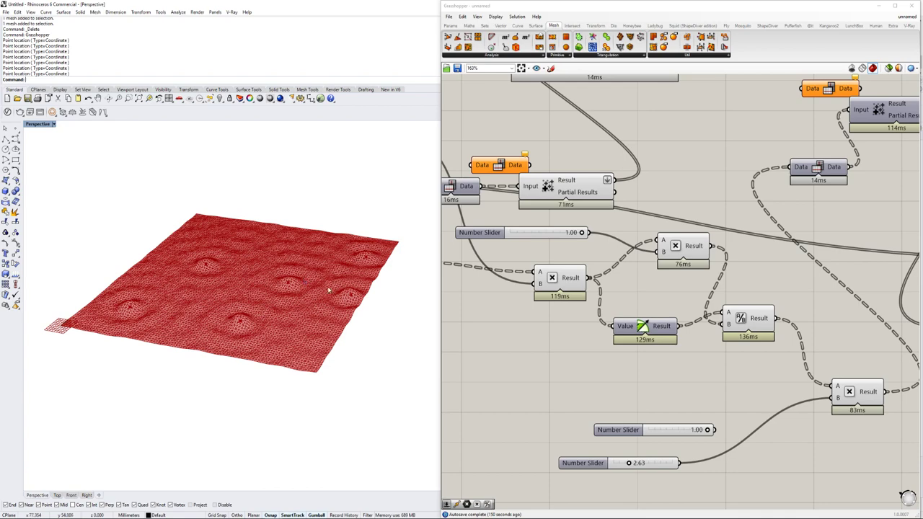
{"action": "scroll", "coordinate": [651, 282], "scroll_direction": "down", "scroll_amount": 2}
Step: Add a Rectangle component in the empty canvas area below the Distance component
{"action": "right_click_drag", "start_coordinate": [650, 282], "coordinate": [775, 314]}
{"action": "scroll", "coordinate": [774, 314], "scroll_direction": "down", "scroll_amount": 2}
{"action": "right_click_drag", "start_coordinate": [827, 287], "coordinate": [700, 306]}
{"action": "scroll", "coordinate": [750, 290], "scroll_direction": "up", "scroll_amount": 4}
{"action": "scroll", "coordinate": [746, 288], "scroll_direction": "down", "scroll_amount": 3}
{"action": "scroll", "coordinate": [797, 293], "scroll_direction": "down", "scroll_amount": 2}
{"action": "scroll", "coordinate": [592, 310], "scroll_direction": "up", "scroll_amount": 2}
{"action": "right_click_drag", "start_coordinate": [593, 310], "coordinate": [638, 312]}
{"action": "double_click", "coordinate": [595, 372]}
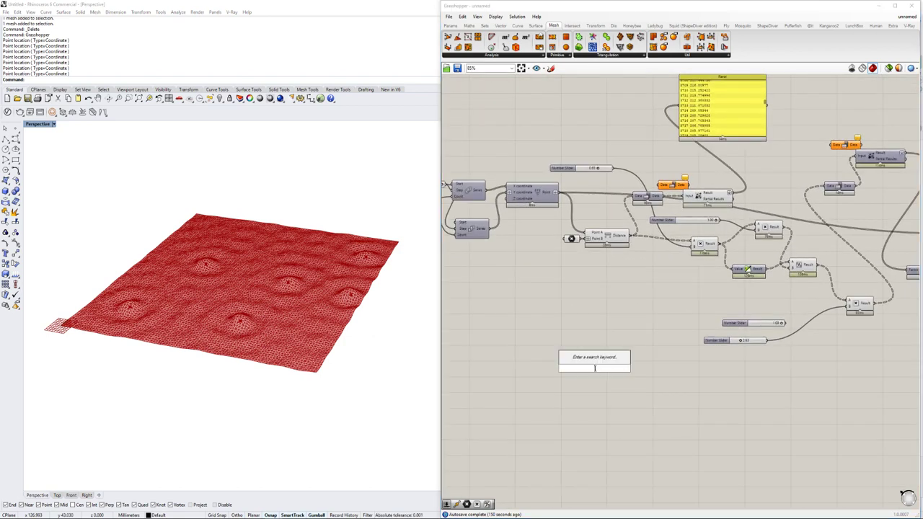
{"action": "type", "text": "rectangle"}
{"action": "key", "text": "Return"}
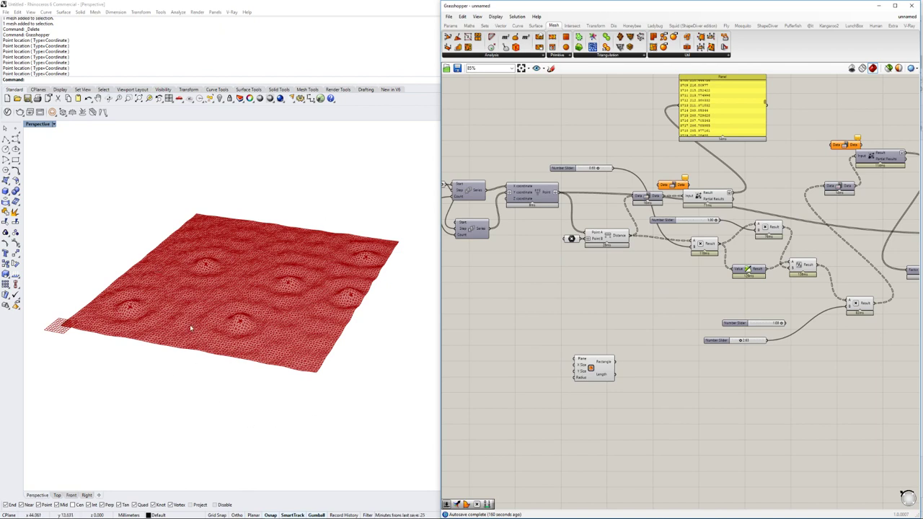
Step: Add a Multiplication component that multiplies the grid's step and count sliders, and feed its result into the Rectangle's X Size and Y Size
{"action": "right_click_drag", "start_coordinate": [461, 322], "coordinate": [592, 321]}
{"action": "double_click", "coordinate": [589, 324]}
{"action": "type", "text": "mul"}
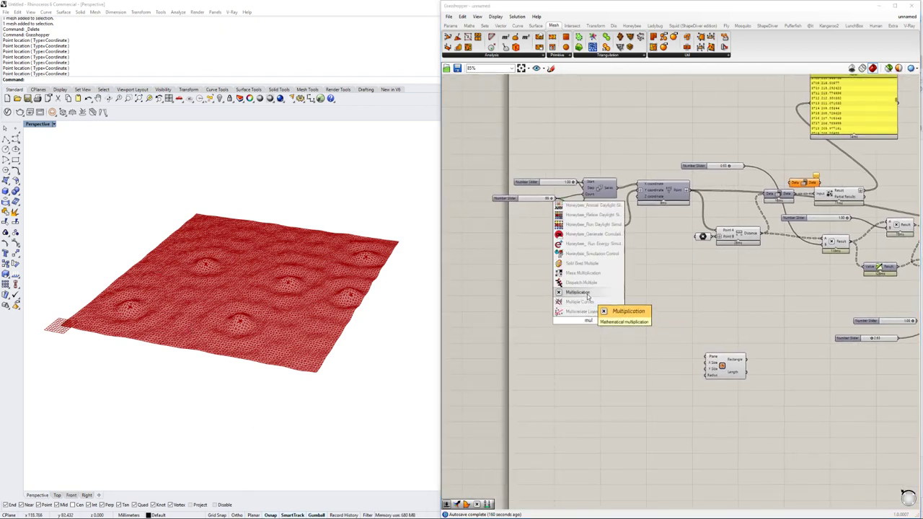
{"action": "left_click", "coordinate": [587, 294]}
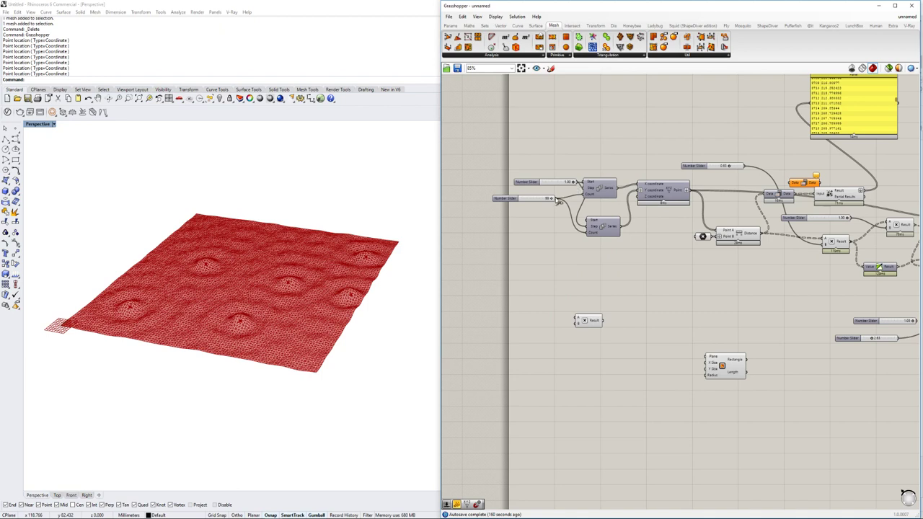
{"action": "left_click_drag", "start_coordinate": [555, 198], "coordinate": [577, 320]}
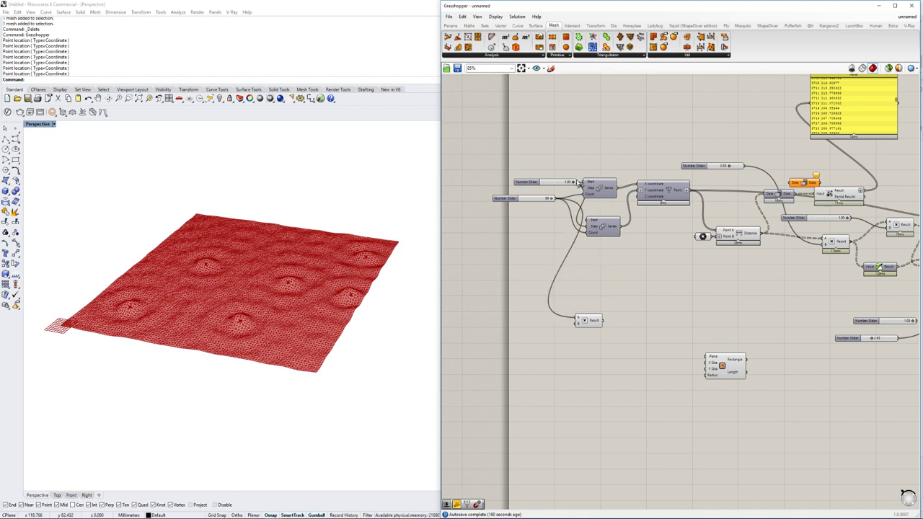
{"action": "left_click_drag", "start_coordinate": [578, 183], "coordinate": [705, 368]}
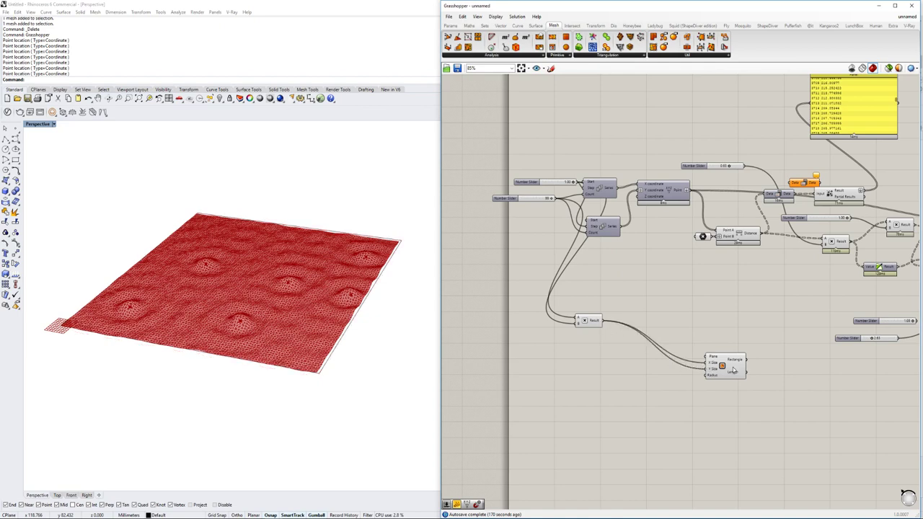
Step: Add an Extrude component beside the Rectangle and use the Rectangle as its Base
{"action": "mouse_move", "coordinate": [249, 371]}
{"action": "right_mouse_down"}
{"action": "mouse_move", "coordinate": [284, 333]}
{"action": "mouse_move", "coordinate": [209, 350]}
{"action": "mouse_move", "coordinate": [239, 367]}
{"action": "right_mouse_up"}
{"action": "right_click_drag", "start_coordinate": [762, 396], "coordinate": [694, 392]}
{"action": "double_click", "coordinate": [702, 398]}
{"action": "type", "text": "ext"}
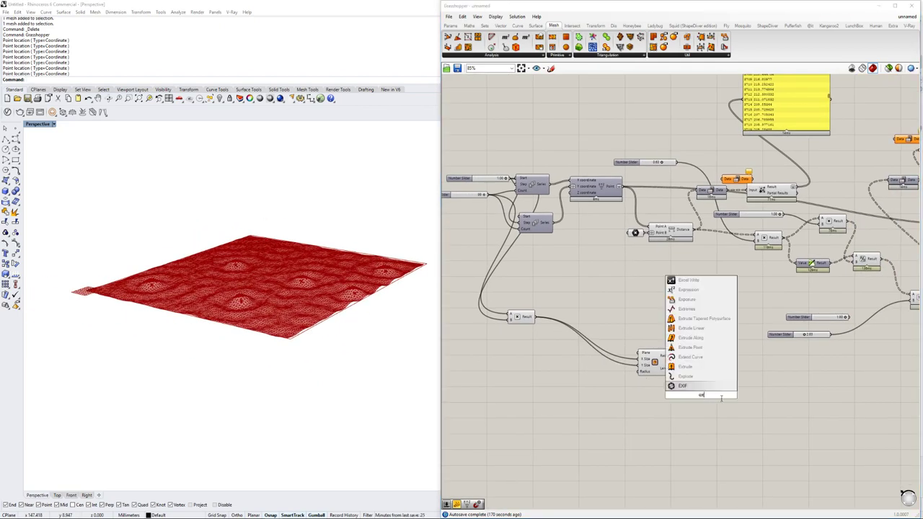
{"action": "left_click", "coordinate": [707, 367]}
{"action": "left_click_drag", "start_coordinate": [677, 355], "coordinate": [735, 391]}
Step: Drive the Extrude direction with a new number slider through a Unit Z vector, and set the slider to 5
{"action": "double_click", "coordinate": [618, 415]}
{"action": "type", "text": "2"}
{"action": "left_click", "coordinate": [627, 405]}
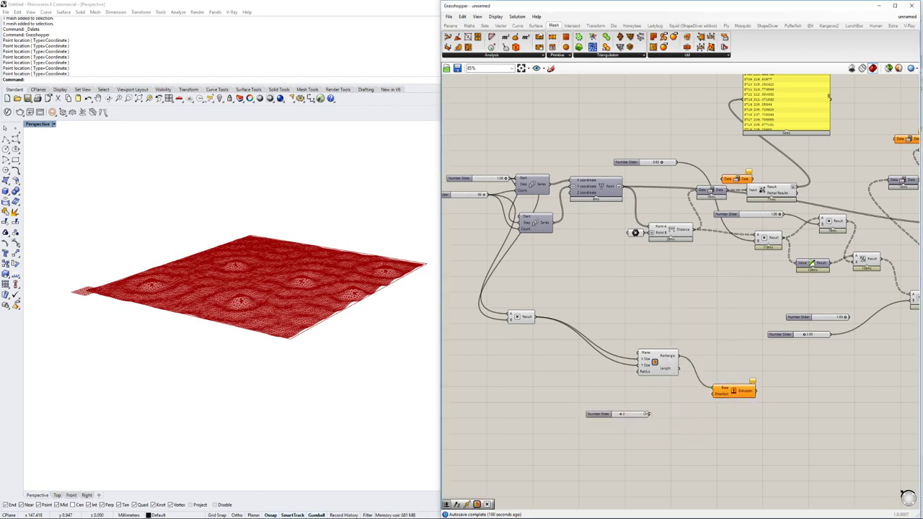
{"action": "left_click_drag", "start_coordinate": [652, 414], "coordinate": [714, 394]}
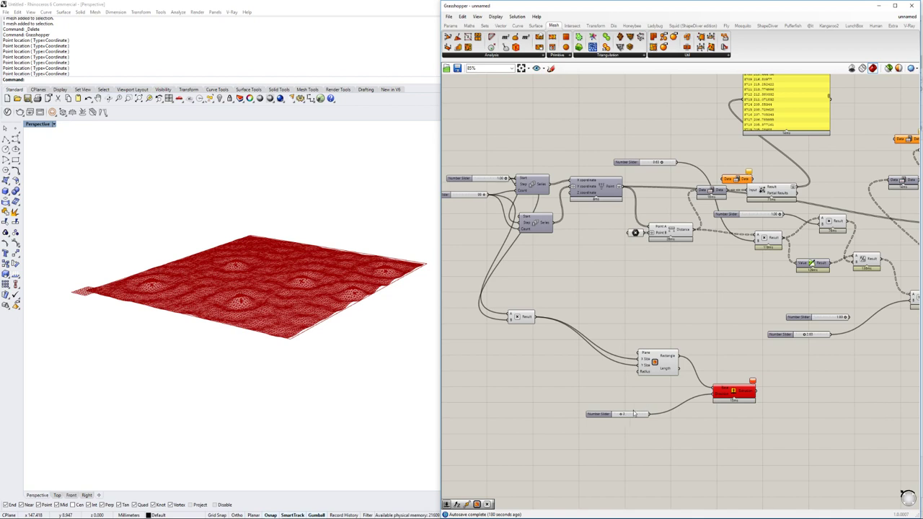
{"action": "double_click", "coordinate": [687, 426]}
{"action": "type", "text": "z"}
{"action": "left_click", "coordinate": [677, 420]}
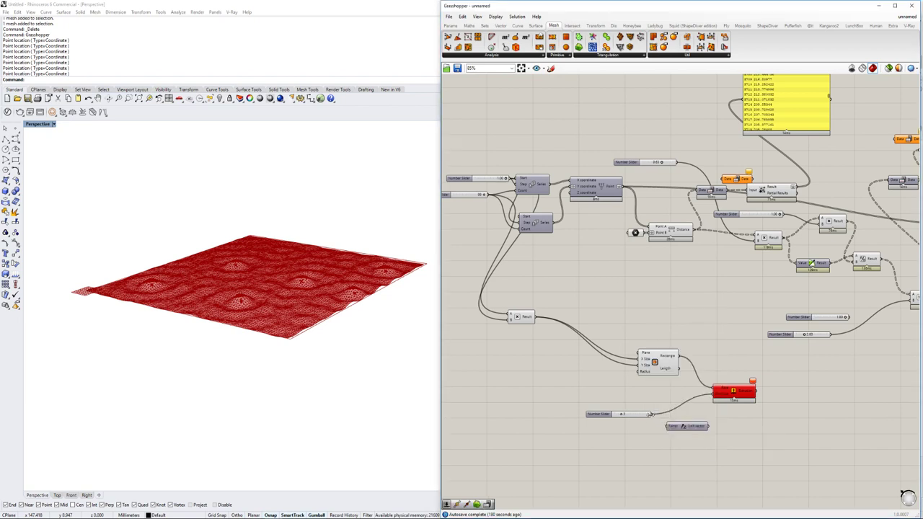
{"action": "left_click_drag", "start_coordinate": [651, 414], "coordinate": [714, 394]}
{"action": "left_click_drag", "start_coordinate": [623, 417], "coordinate": [635, 416]}
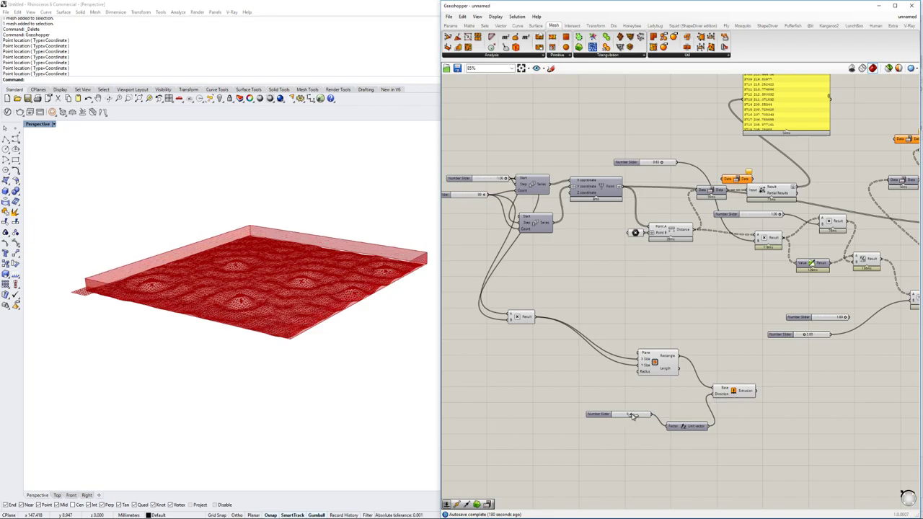
Step: Examine the corner of the extruded frame against the edge of the ripple mesh
{"action": "right_click_drag", "start_coordinate": [339, 334], "coordinate": [364, 350]}
{"action": "scroll", "coordinate": [251, 346], "scroll_direction": "up", "scroll_amount": 6}
{"action": "scroll", "coordinate": [250, 346], "scroll_direction": "down", "scroll_amount": 2}
{"action": "right_click_drag", "start_coordinate": [251, 346], "coordinate": [128, 471], "text": "shift"}
{"action": "scroll", "coordinate": [346, 257], "scroll_direction": "up", "scroll_amount": 8}
{"action": "scroll", "coordinate": [344, 255], "scroll_direction": "up", "scroll_amount": 12}
{"action": "right_click_drag", "start_coordinate": [336, 267], "coordinate": [334, 266]}
Step: Add a Subtraction component near the Multiplication that sizes the rectangle, with the grid count slider as its A input
{"action": "right_click_drag", "start_coordinate": [535, 255], "coordinate": [587, 283]}
{"action": "double_click", "coordinate": [539, 384]}
{"action": "type", "text": "subt"}
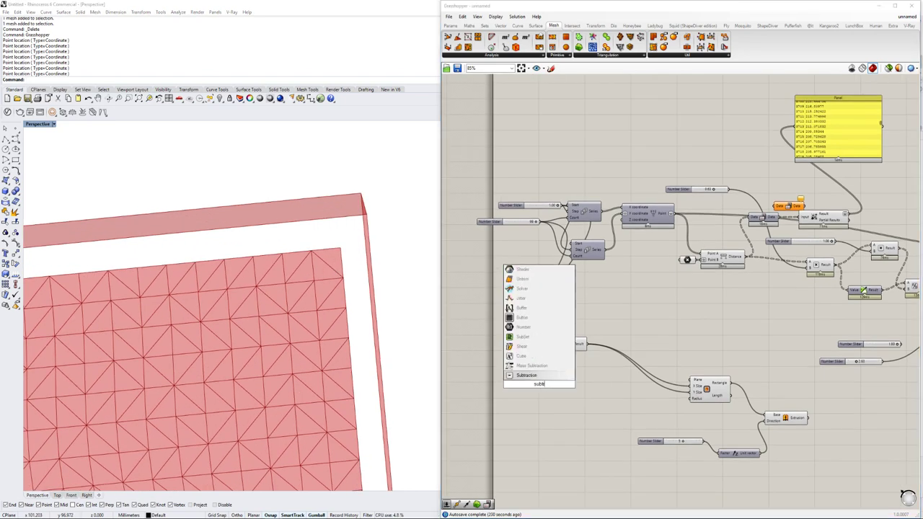
{"action": "key", "text": "Return"}
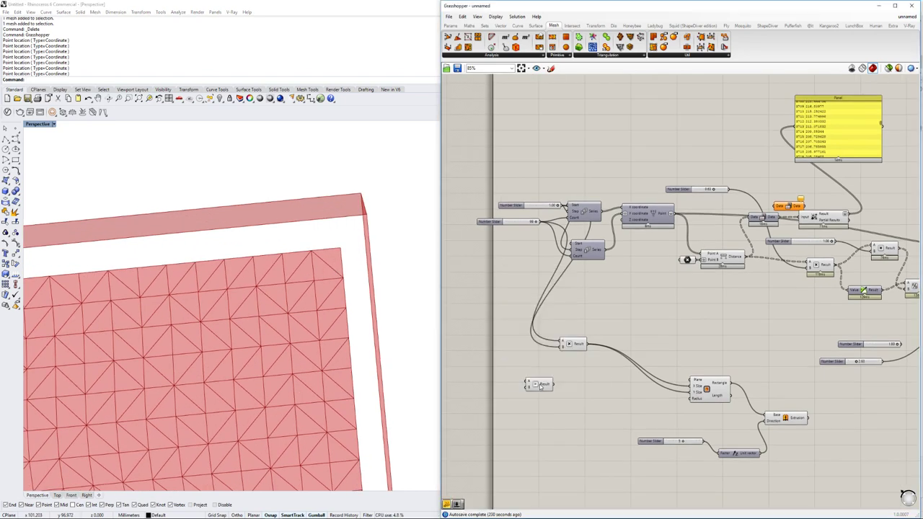
{"action": "left_click_drag", "start_coordinate": [537, 222], "coordinate": [527, 383]}
{"action": "left_click_drag", "start_coordinate": [542, 226], "coordinate": [539, 223], "text": "ctrl"}
{"action": "left_click_drag", "start_coordinate": [539, 222], "coordinate": [542, 362]}
Step: Subtract a panel value of 1 from the count and feed the result into the rectangle-sizing Multiplication
{"action": "double_click", "coordinate": [515, 376]}
{"action": "type", "text": "panel"}
{"action": "key", "text": "Return"}
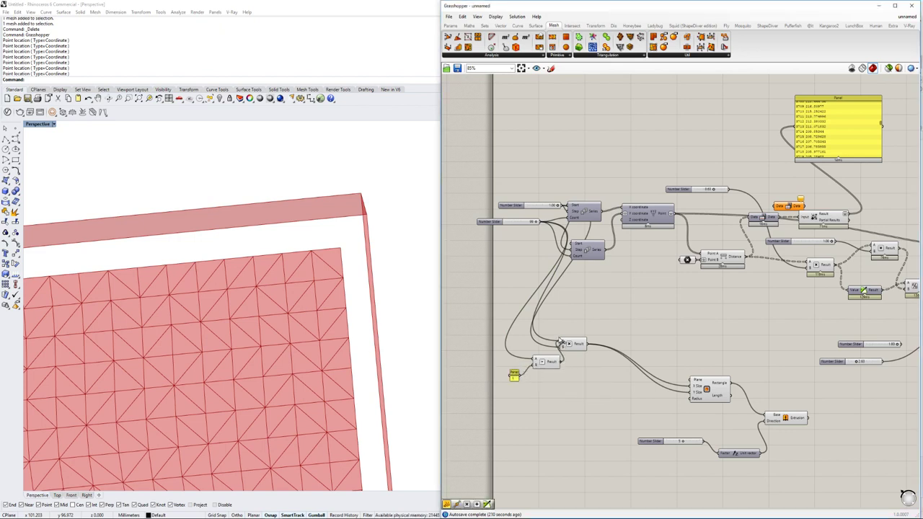
{"action": "left_click_drag", "start_coordinate": [551, 368], "coordinate": [538, 359]}
{"action": "left_click_drag", "start_coordinate": [494, 222], "coordinate": [451, 273]}
{"action": "left_click_drag", "start_coordinate": [555, 346], "coordinate": [560, 341]}
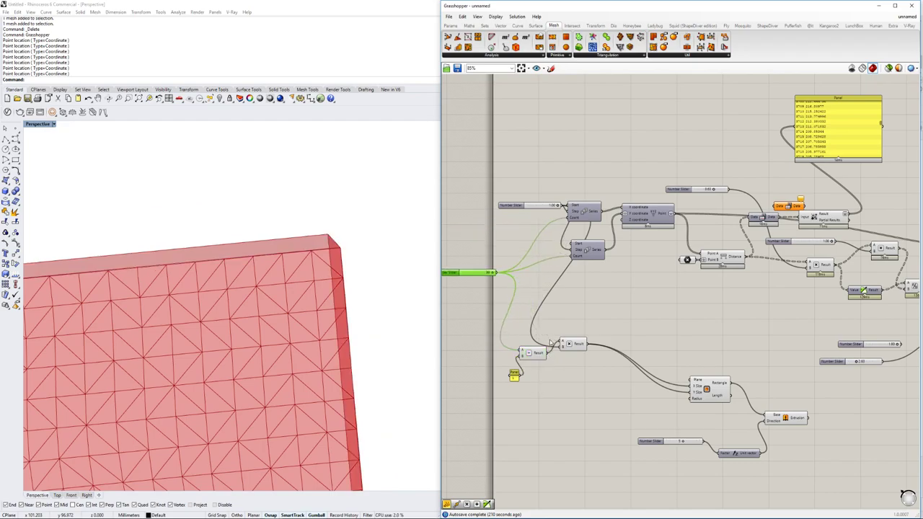
Step: Add a Move component beside Extrude and use the Extrusion as its Geometry
{"action": "right_click_drag", "start_coordinate": [367, 303], "coordinate": [296, 325]}
{"action": "scroll", "coordinate": [357, 281], "scroll_direction": "down", "scroll_amount": 5}
{"action": "right_click_drag", "start_coordinate": [698, 353], "coordinate": [627, 318]}
{"action": "scroll", "coordinate": [800, 408], "scroll_direction": "up", "scroll_amount": 3}
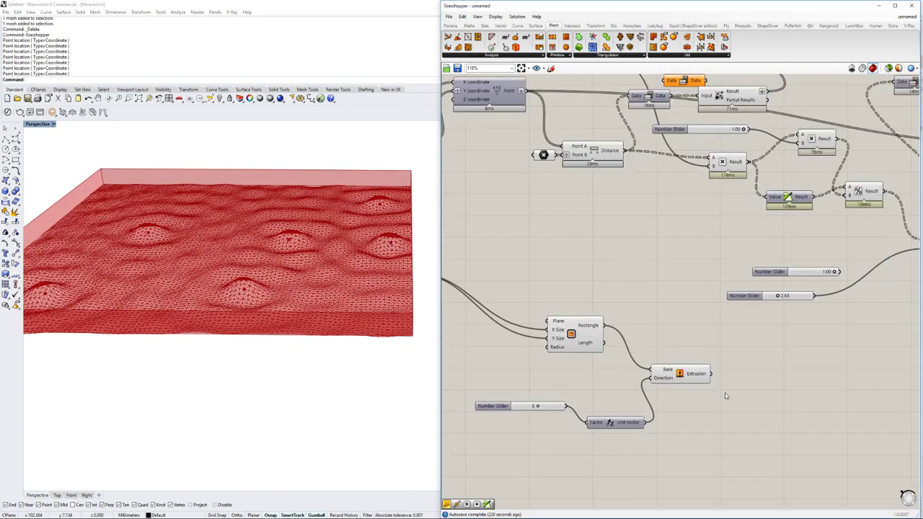
{"action": "double_click", "coordinate": [724, 393]}
{"action": "type", "text": "mo"}
{"action": "left_click", "coordinate": [721, 356]}
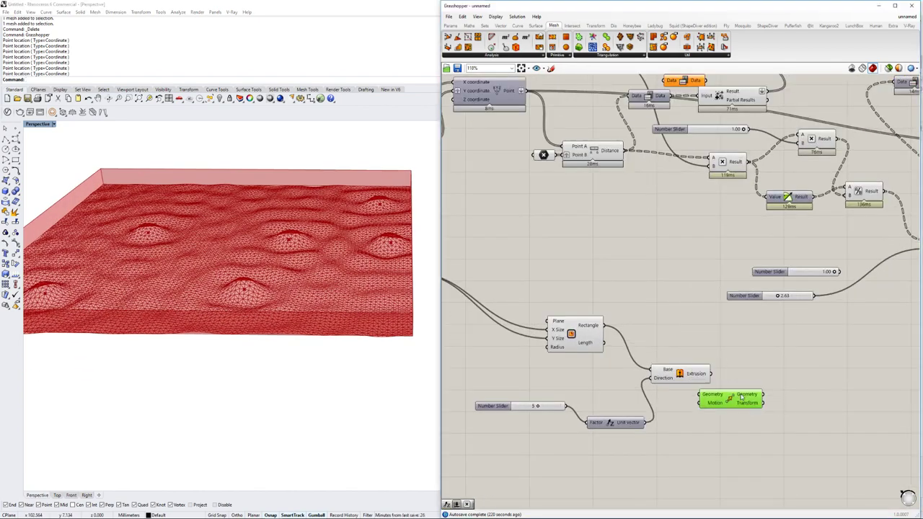
{"action": "left_click_drag", "start_coordinate": [747, 389], "coordinate": [737, 389]}
Step: Add a Division component below the Unit Z vector with the extrusion height slider as its A input
{"action": "double_click", "coordinate": [626, 445]}
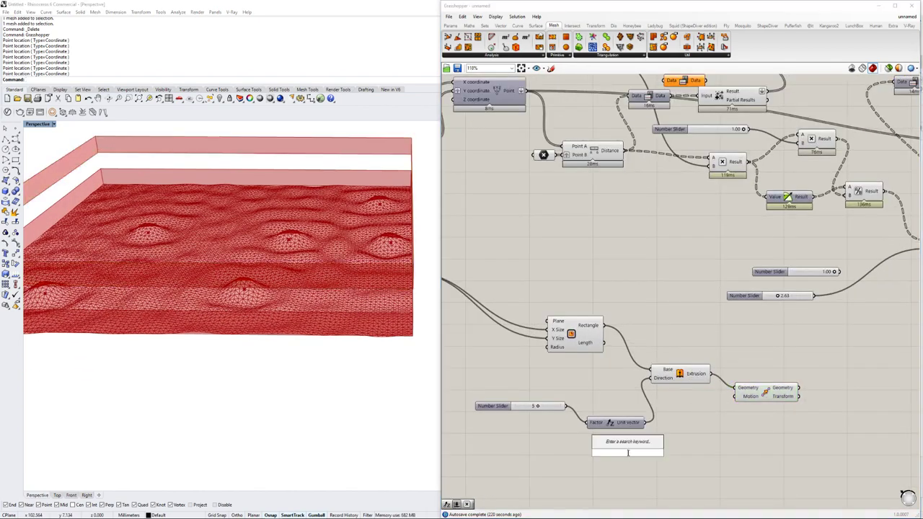
{"action": "type", "text": "div"}
{"action": "key", "text": "Up"}
{"action": "key", "text": "Up"}
{"action": "key", "text": "Up"}
{"action": "key", "text": "Up"}
{"action": "key", "text": "Up"}
{"action": "key", "text": "Up"}
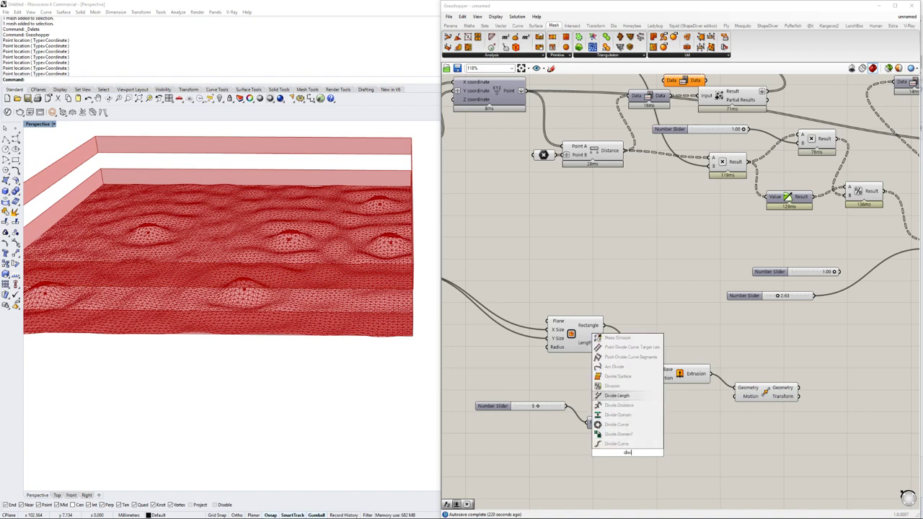
{"action": "key", "text": "Return"}
{"action": "left_click_drag", "start_coordinate": [569, 410], "coordinate": [610, 448]}
Step: Add a panel with the value 2 as the divisor and wire the Division result to the Move component's Motion
{"action": "double_click", "coordinate": [533, 471]}
{"action": "type", "text": "//2"}
{"action": "key", "text": "Return"}
{"action": "left_click_drag", "start_coordinate": [539, 469], "coordinate": [735, 395]}
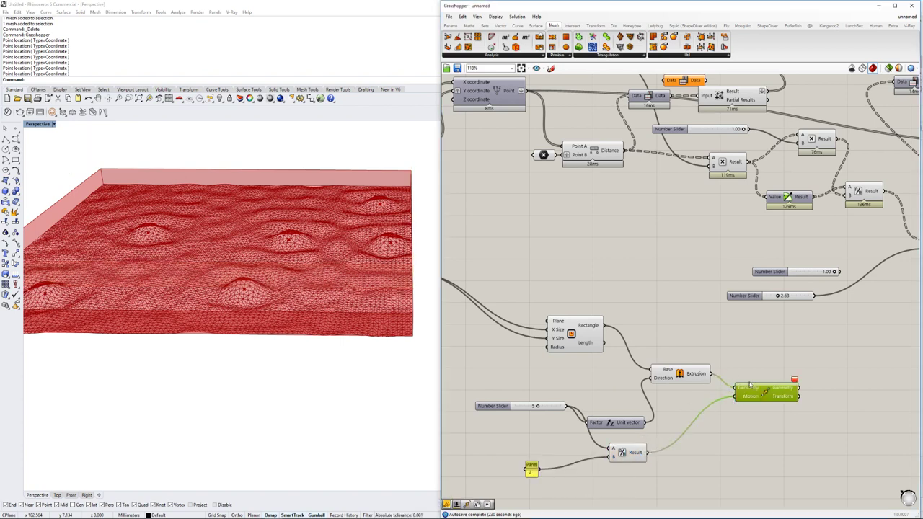
{"action": "double_click", "coordinate": [709, 434]}
{"action": "type", "text": "z"}
{"action": "left_click", "coordinate": [696, 418]}
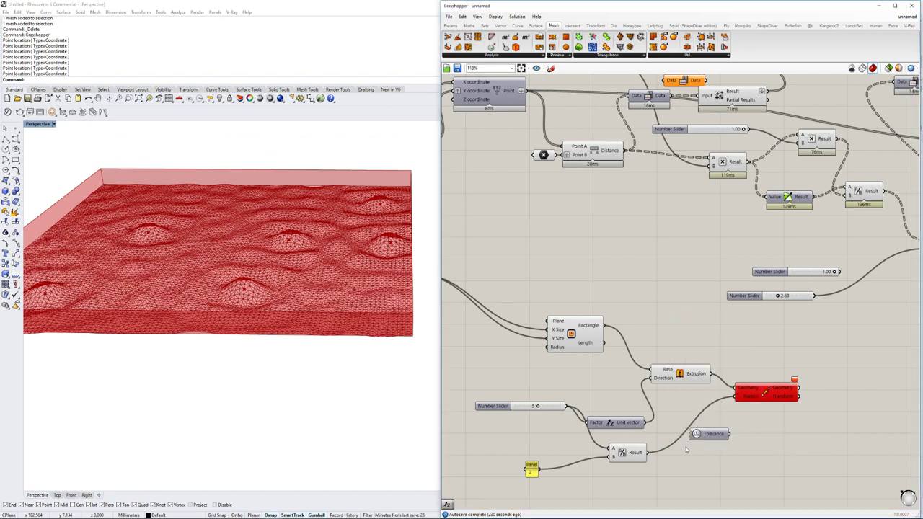
Step: Insert a Unit Z vector between the Division result and the Move's Motion, and delete the stray Tolerance component
{"action": "double_click", "coordinate": [681, 449]}
{"action": "type", "text": "z"}
{"action": "key", "text": "Return"}
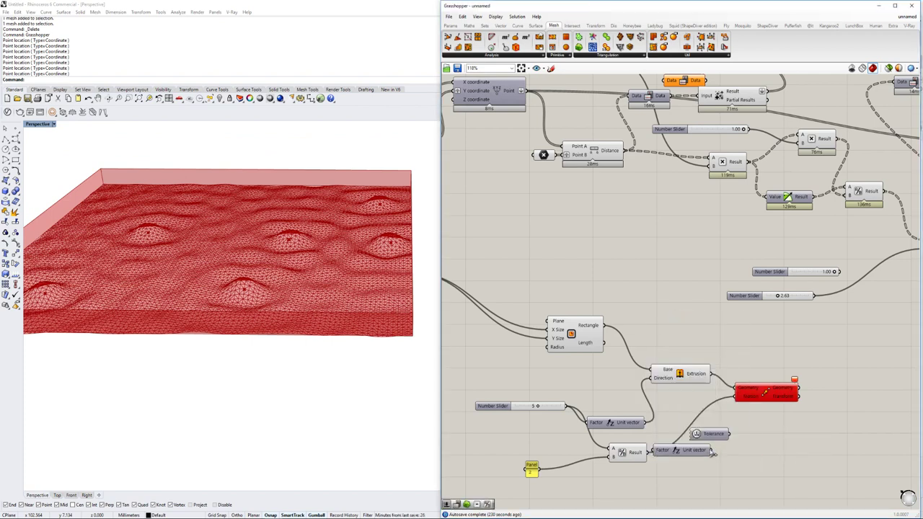
{"action": "left_click_drag", "start_coordinate": [713, 452], "coordinate": [736, 396]}
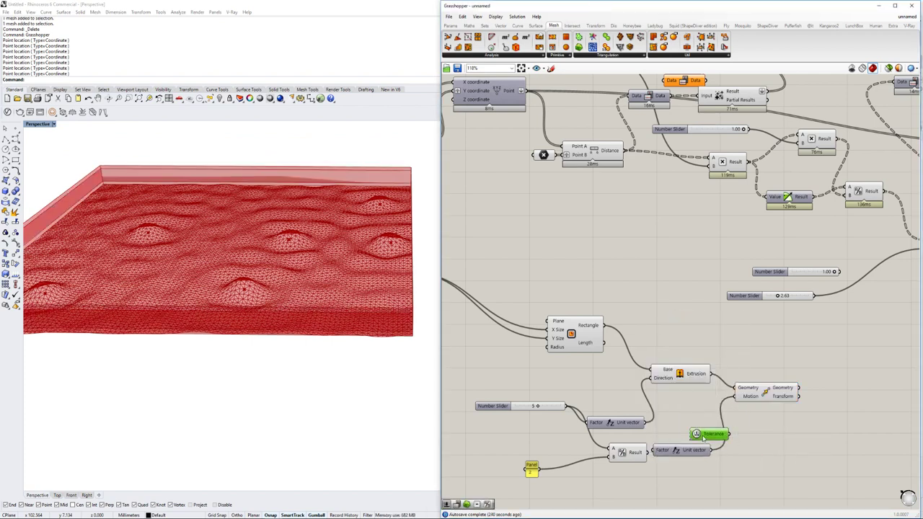
{"action": "left_click_drag", "start_coordinate": [703, 437], "coordinate": [762, 438]}
{"action": "key", "text": "Delete"}
Step: Insert a Negative component between the Division result and the Unit Z vector that drives the Move
{"action": "left_click_drag", "start_coordinate": [680, 451], "coordinate": [741, 447]}
{"action": "double_click", "coordinate": [699, 465]}
{"action": "type", "text": "neg"}
{"action": "left_click", "coordinate": [690, 457]}
{"action": "left_click_drag", "start_coordinate": [648, 453], "coordinate": [692, 453]}
Step: Hide the preview of the Rectangle and Extrude components
{"action": "left_click_drag", "start_coordinate": [688, 298], "coordinate": [546, 408]}
{"action": "middle_click", "coordinate": [589, 320]}
{"action": "left_click", "coordinate": [614, 298]}
Step: Examine how the moved frame sits around the edges of the ripple mesh from several angles
{"action": "right_click_drag", "start_coordinate": [411, 311], "coordinate": [261, 310]}
{"action": "scroll", "coordinate": [334, 323], "scroll_direction": "down", "scroll_amount": 5}
{"action": "scroll", "coordinate": [332, 324], "scroll_direction": "up", "scroll_amount": 4}
{"action": "scroll", "coordinate": [303, 328], "scroll_direction": "down", "scroll_amount": 4}
{"action": "scroll", "coordinate": [294, 276], "scroll_direction": "up", "scroll_amount": 5}
{"action": "right_click_drag", "start_coordinate": [323, 335], "coordinate": [277, 273]}
{"action": "right_click_drag", "start_coordinate": [720, 397], "coordinate": [654, 380]}
{"action": "right_click_drag", "start_coordinate": [224, 386], "coordinate": [201, 412]}
{"action": "scroll", "coordinate": [201, 412], "scroll_direction": "down", "scroll_amount": 5}
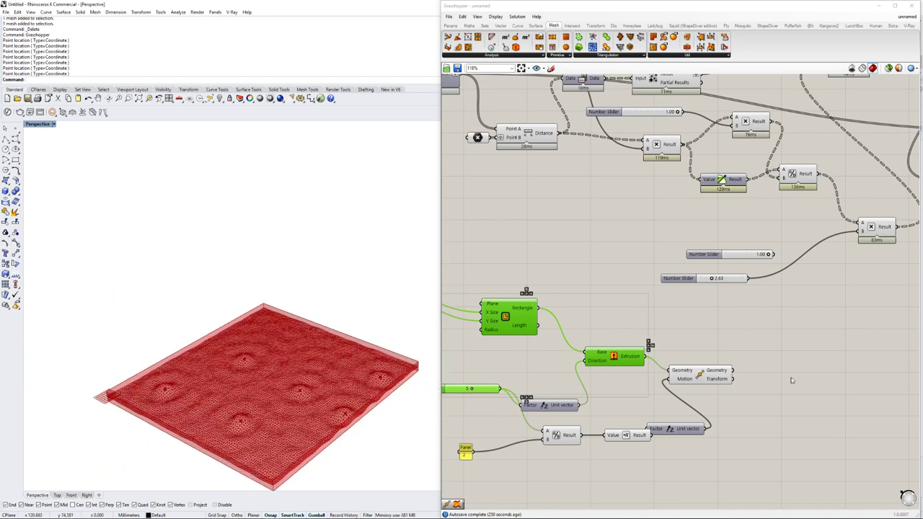
Step: Bake the moved frame geometry from the Move component into Rhino
{"action": "left_click", "coordinate": [719, 375]}
{"action": "scroll", "coordinate": [704, 377], "scroll_direction": "up", "scroll_amount": 1}
{"action": "middle_click", "coordinate": [705, 375]}
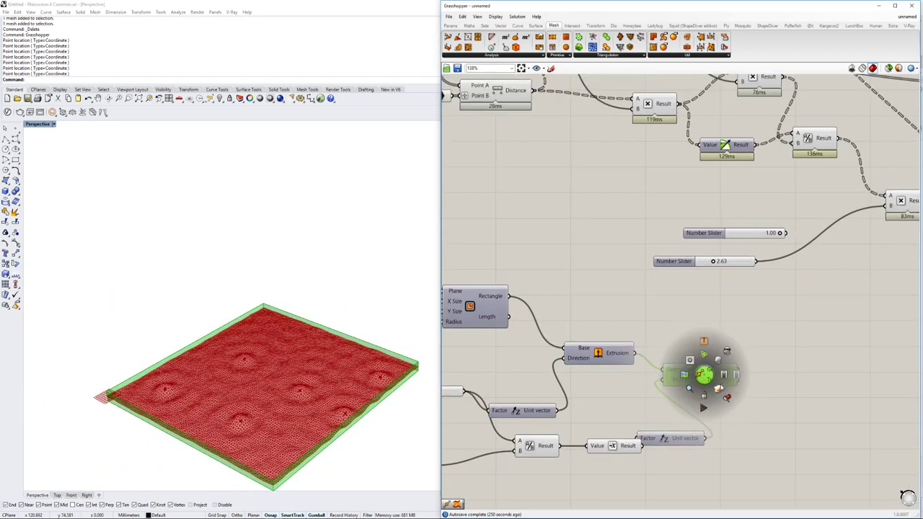
{"action": "left_click", "coordinate": [719, 390]}
Step: Start OffsetSrf on the baked frame polysurface and flip the offset direction of all its faces
{"action": "left_click", "coordinate": [382, 399]}
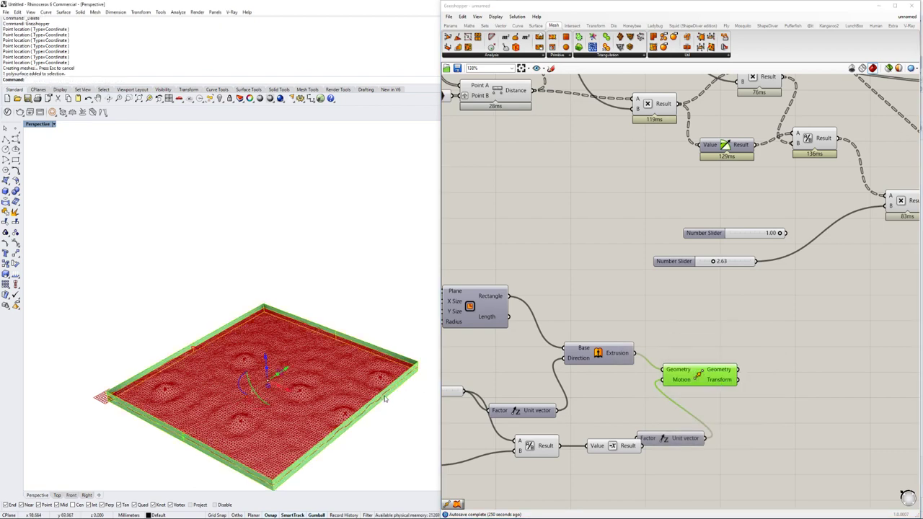
{"action": "type", "text": "Offset"}
{"action": "key", "text": "Return"}
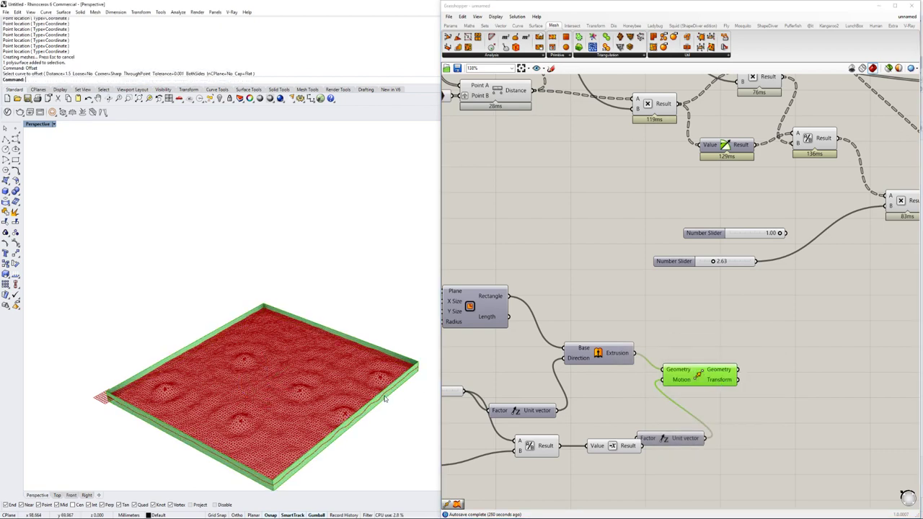
{"action": "type", "text": "Srf"}
{"action": "key", "text": "Return"}
{"action": "left_click", "coordinate": [385, 398]}
{"action": "key", "text": "Return"}
{"action": "type", "text": "F"}
{"action": "key", "text": "Return"}
Step: Set the surface offset distance to 100 and complete the offset of the frame
{"action": "type", "text": "d"}
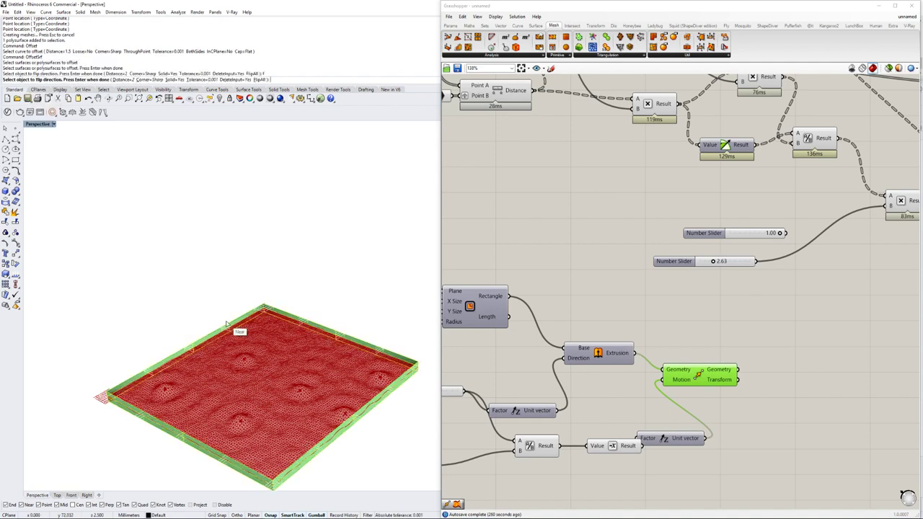
{"action": "key", "text": "Return"}
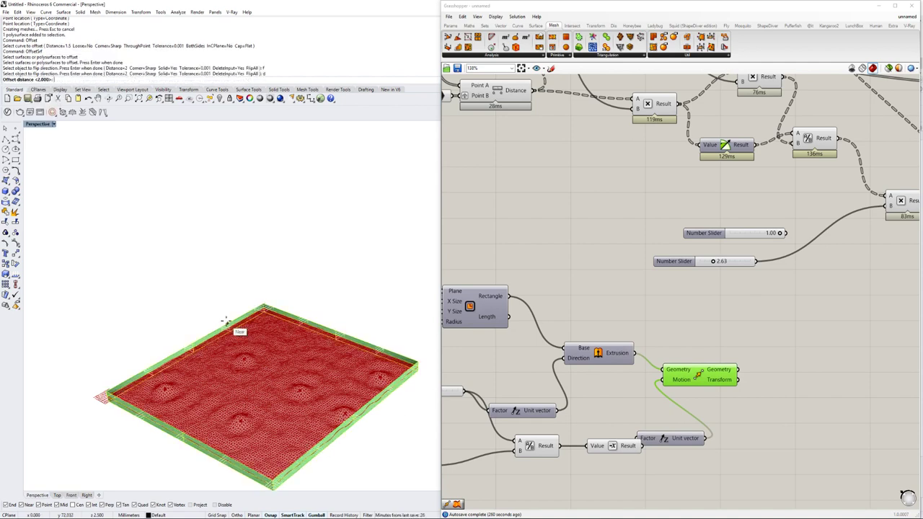
{"action": "key", "text": "Return"}
{"action": "key", "text": "Return"}
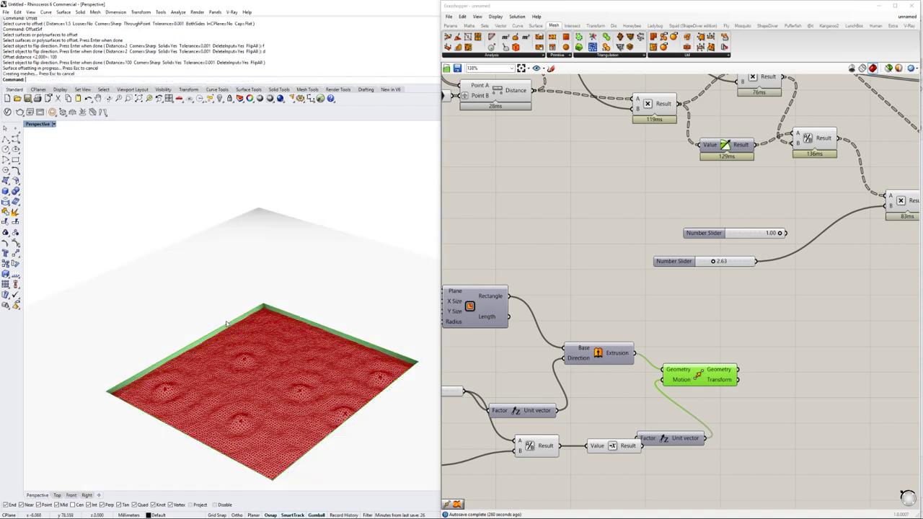
Step: Examine the offset ground surface around the ripple mesh in the Perspective viewport
{"action": "right_click_drag", "start_coordinate": [310, 364], "coordinate": [198, 370], "text": "shift"}
{"action": "left_click", "coordinate": [209, 362]}
{"action": "right_click_drag", "start_coordinate": [283, 286], "coordinate": [334, 290]}
{"action": "left_click", "coordinate": [323, 186]}
{"action": "right_click_drag", "start_coordinate": [234, 321], "coordinate": [319, 335]}
{"action": "scroll", "coordinate": [304, 353], "scroll_direction": "up", "scroll_amount": 4}
{"action": "scroll", "coordinate": [695, 259], "scroll_direction": "down", "scroll_amount": 5}
Step: Bake the final ripple Mesh component into Rhino with the default attributes
{"action": "right_click_drag", "start_coordinate": [843, 229], "coordinate": [667, 266]}
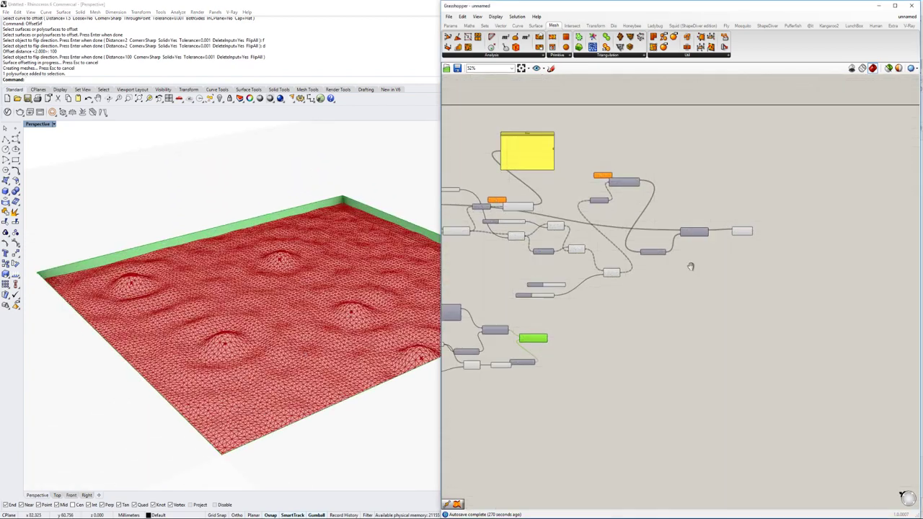
{"action": "scroll", "coordinate": [700, 253], "scroll_direction": "up", "scroll_amount": 4}
{"action": "left_click", "coordinate": [716, 203]}
{"action": "right_click", "coordinate": [716, 202]}
{"action": "left_click", "coordinate": [734, 231]}
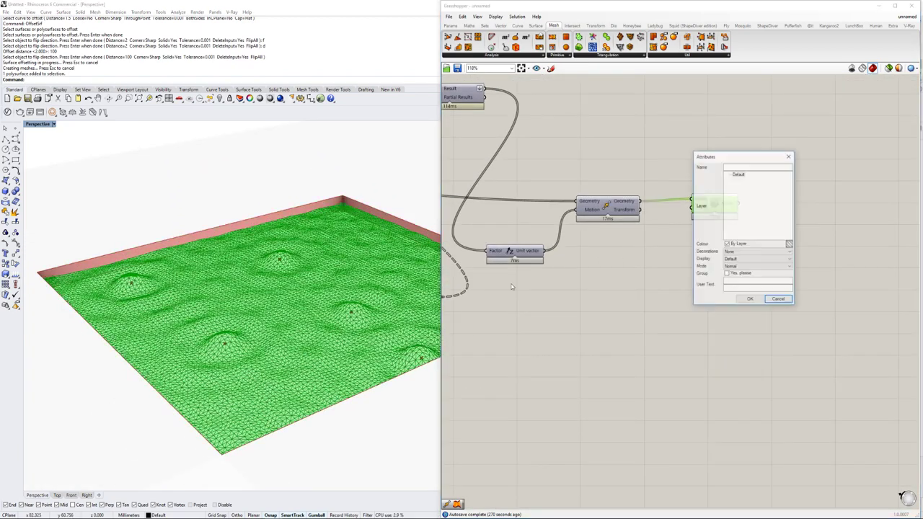
{"action": "left_click", "coordinate": [748, 300]}
Step: Select the baked ripple mesh in the Perspective viewport and clear the component selection on the Grasshopper canvas
{"action": "scroll", "coordinate": [346, 342], "scroll_direction": "down", "scroll_amount": 2}
{"action": "left_click", "coordinate": [346, 342]}
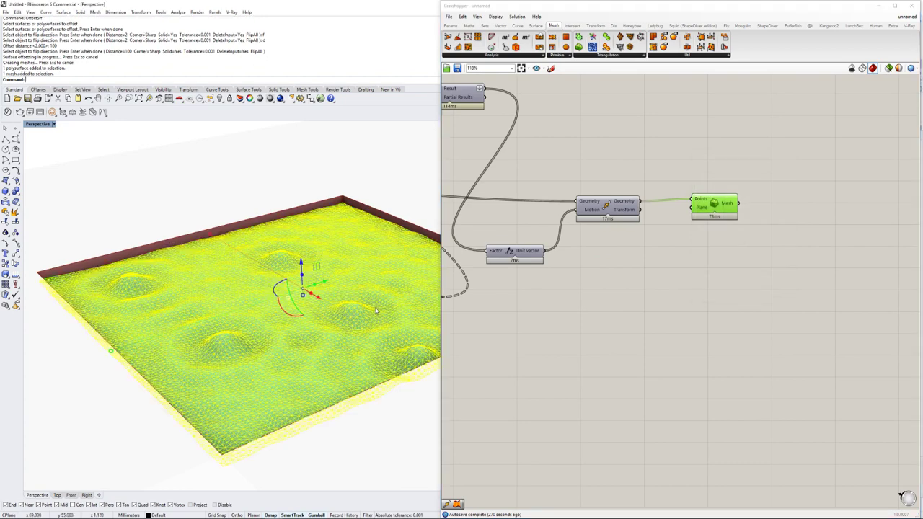
{"action": "scroll", "coordinate": [346, 342], "scroll_direction": "down", "scroll_amount": 4}
{"action": "scroll", "coordinate": [346, 341], "scroll_direction": "up", "scroll_amount": 6}
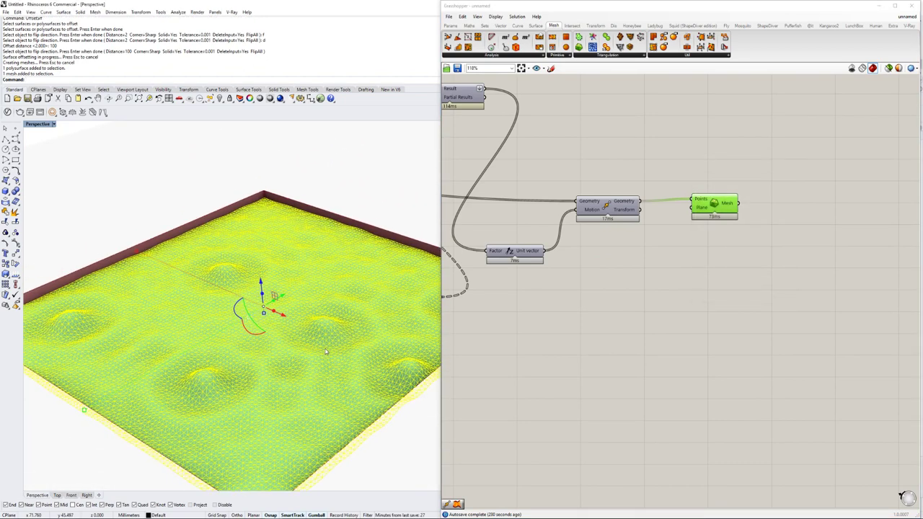
{"action": "left_click", "coordinate": [556, 322]}
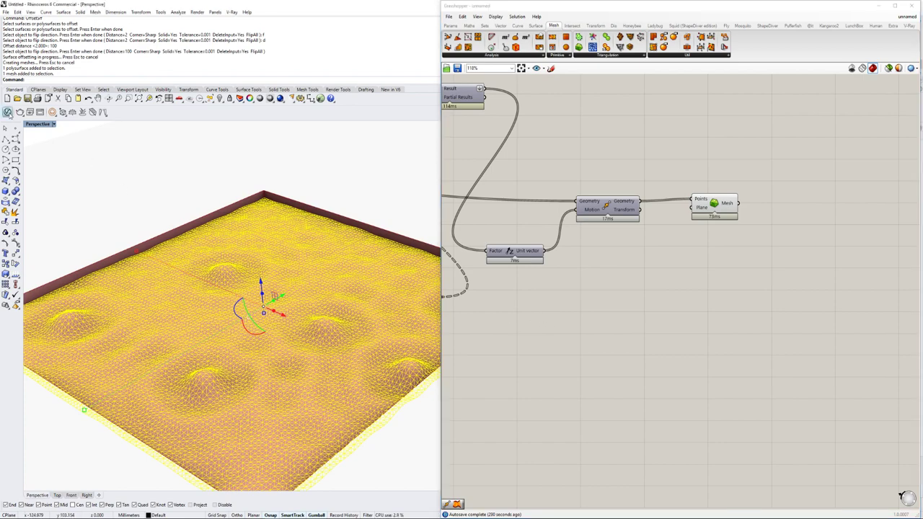
Step: Open the V-Ray Asset Editor over the Grasshopper canvas and display its materials
{"action": "left_click", "coordinate": [7, 112]}
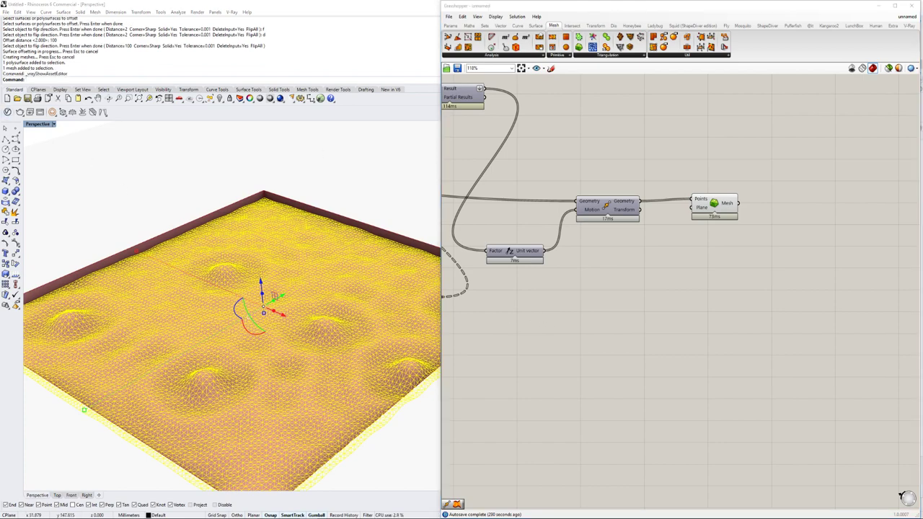
{"action": "left_click_drag", "start_coordinate": [402, 150], "coordinate": [663, 185]}
{"action": "left_click", "coordinate": [601, 199]}
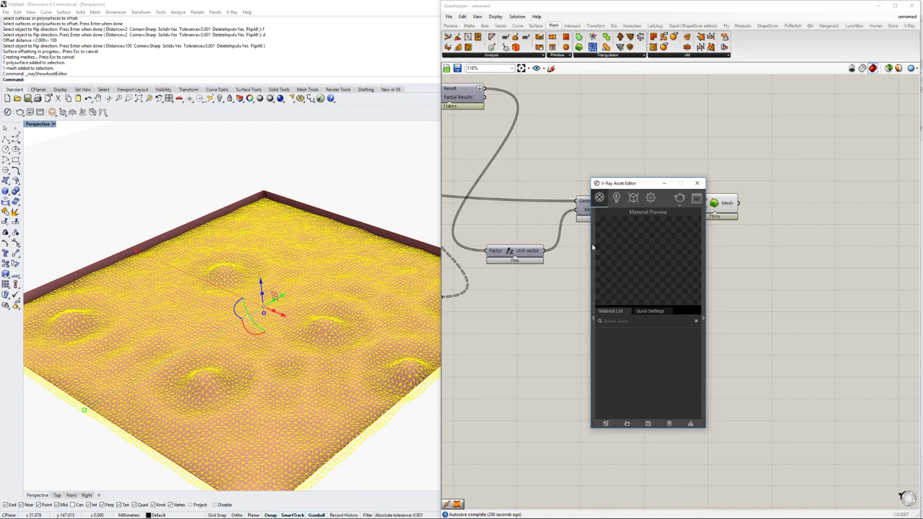
Step: Add the Waves Proc 02 material from the library's Liquid category to the scene and apply it to the selected ripple mesh
{"action": "left_click", "coordinate": [593, 247]}
{"action": "scroll", "coordinate": [523, 260], "scroll_direction": "down", "scroll_amount": 5}
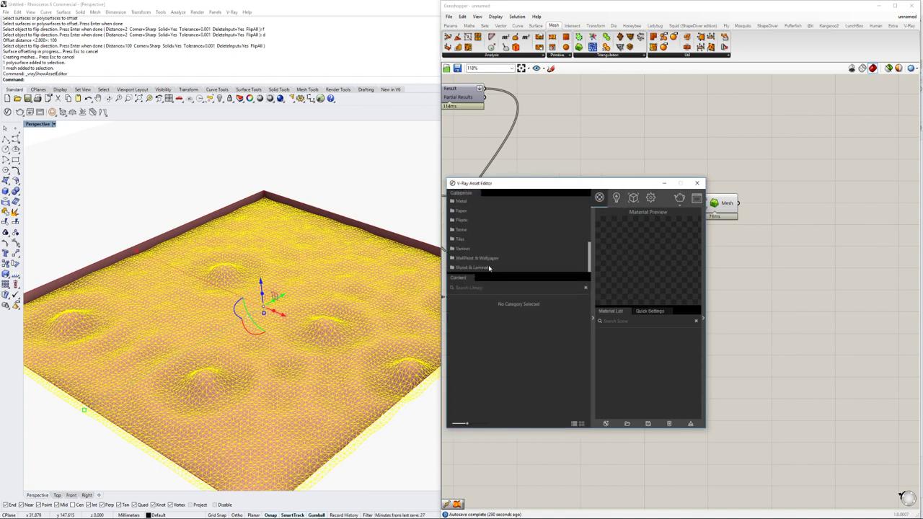
{"action": "scroll", "coordinate": [470, 218], "scroll_direction": "up", "scroll_amount": 4}
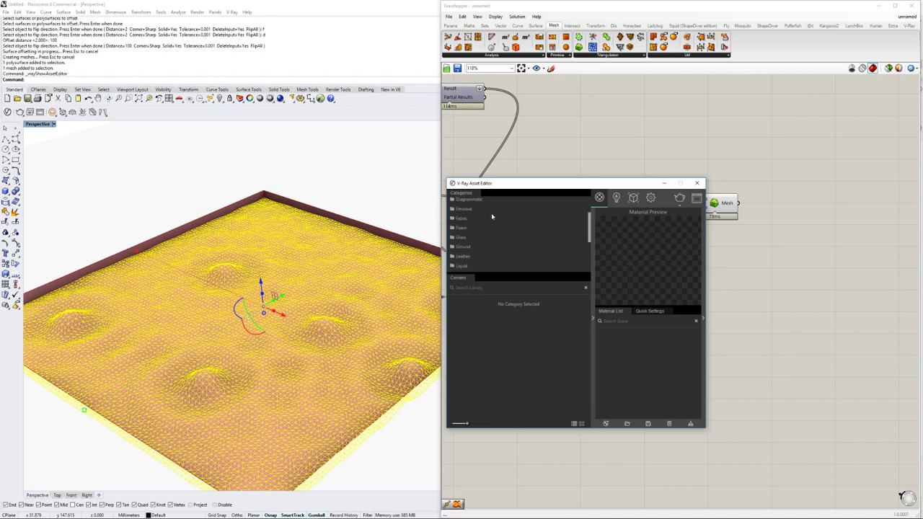
{"action": "left_click", "coordinate": [466, 266]}
{"action": "scroll", "coordinate": [524, 340], "scroll_direction": "down", "scroll_amount": 5}
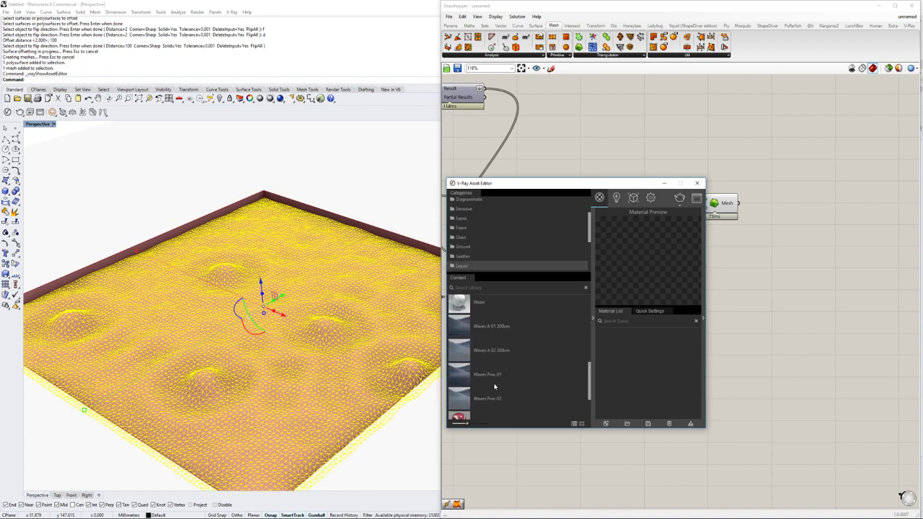
{"action": "left_click_drag", "start_coordinate": [496, 392], "coordinate": [659, 367]}
{"action": "right_click", "coordinate": [620, 333]}
{"action": "left_click", "coordinate": [637, 352]}
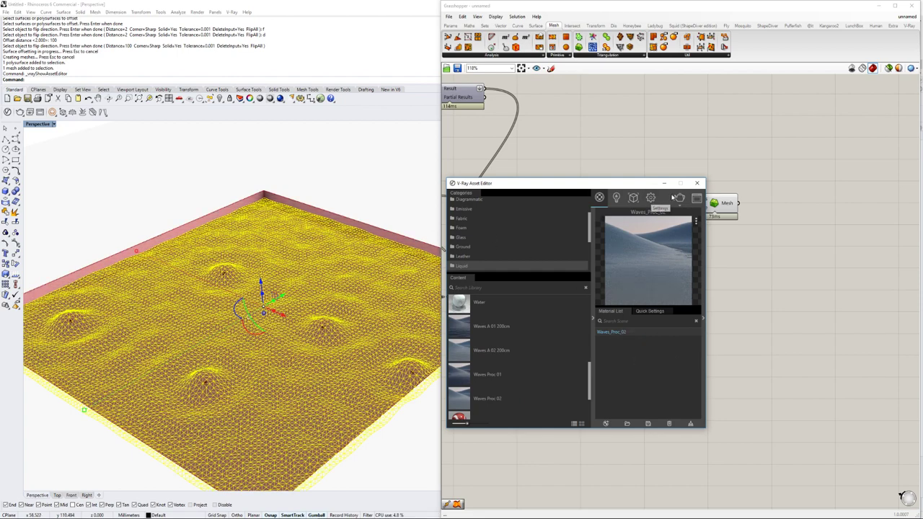
Step: Render the Perspective view with V-Ray, enlarge the frame buffer window and inspect the rippled water surface up close
{"action": "left_click", "coordinate": [680, 198]}
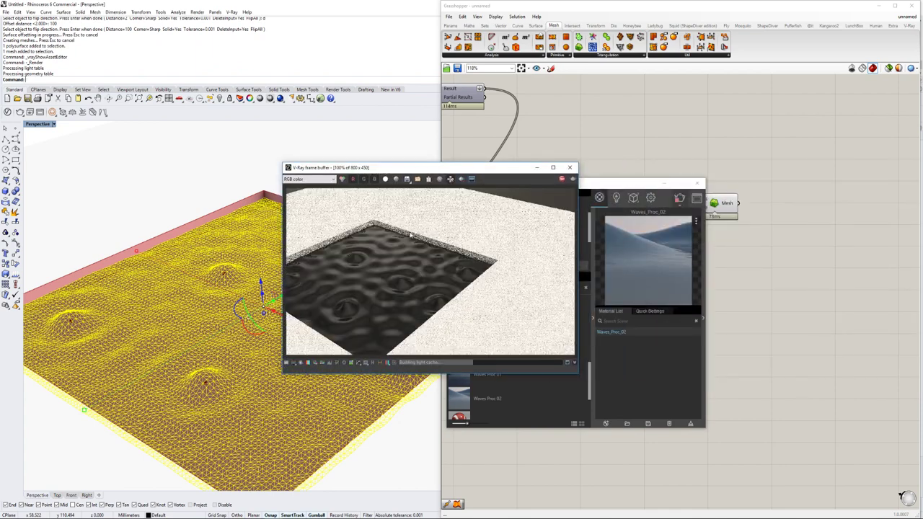
{"action": "scroll", "coordinate": [331, 293], "scroll_direction": "up", "scroll_amount": 2}
{"action": "scroll", "coordinate": [331, 294], "scroll_direction": "down", "scroll_amount": 2}
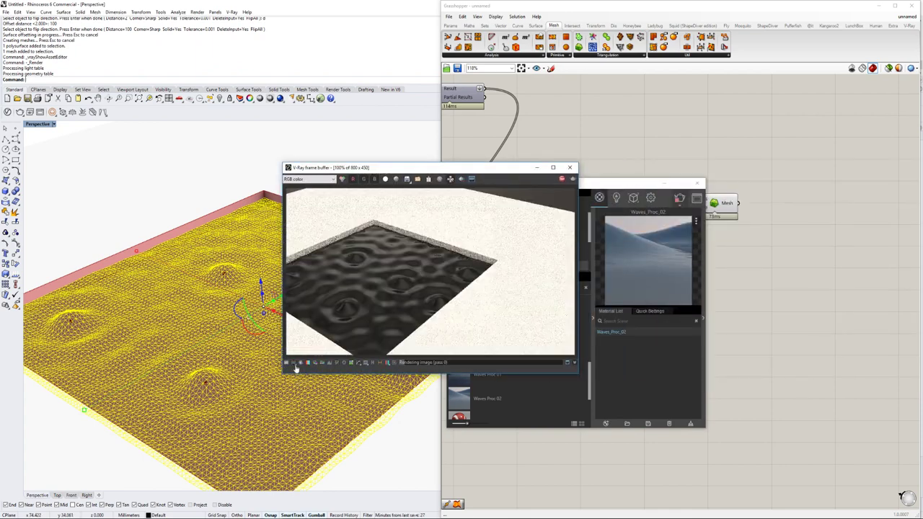
{"action": "left_click_drag", "start_coordinate": [281, 372], "coordinate": [224, 430]}
{"action": "scroll", "coordinate": [372, 309], "scroll_direction": "up", "scroll_amount": 1}
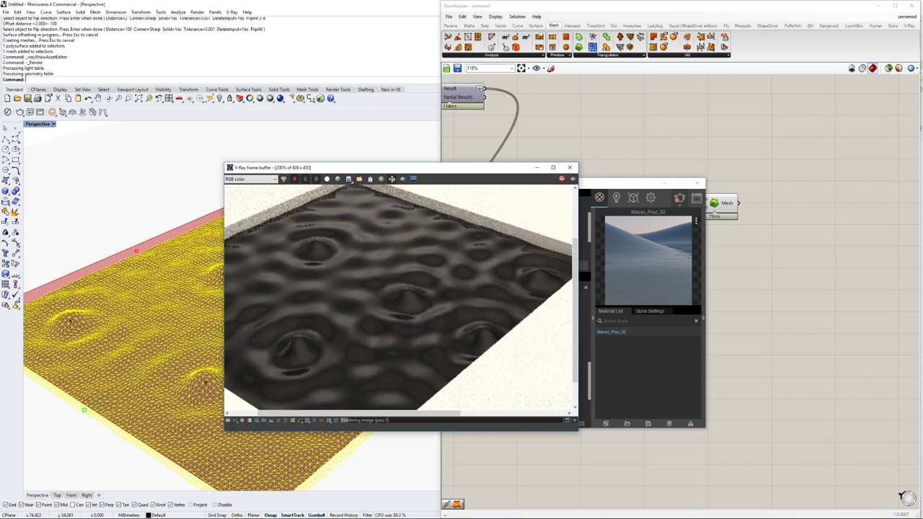
Step: Place the V-Ray frame buffer over the Grasshopper canvas, clear of the Perspective viewport, and frame more of the ripple pool in the viewport
{"action": "left_click", "coordinate": [630, 183]}
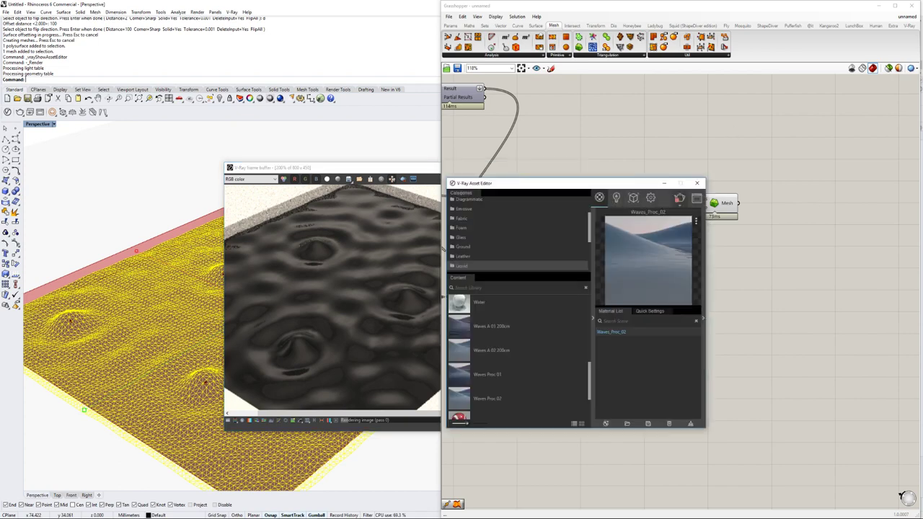
{"action": "left_click", "coordinate": [697, 183]}
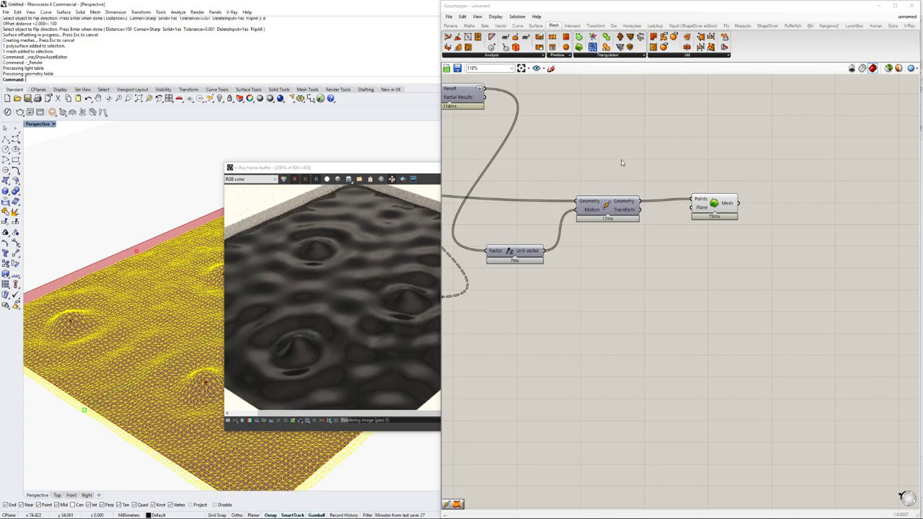
{"action": "left_click_drag", "start_coordinate": [346, 170], "coordinate": [620, 181]}
{"action": "scroll", "coordinate": [161, 306], "scroll_direction": "down", "scroll_amount": 4}
{"action": "scroll", "coordinate": [170, 303], "scroll_direction": "down", "scroll_amount": 2}
{"action": "scroll", "coordinate": [238, 295], "scroll_direction": "up", "scroll_amount": 5}
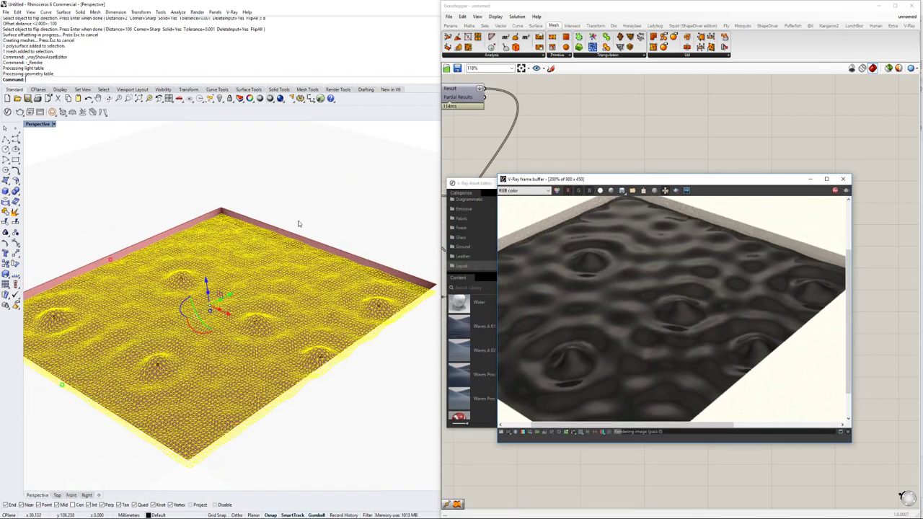
Step: Minimise the V-Ray frame buffer and the Asset Editor to uncover the Grasshopper definition
{"action": "right_click_drag", "start_coordinate": [588, 132], "coordinate": [657, 133]}
{"action": "left_click", "coordinate": [808, 179]}
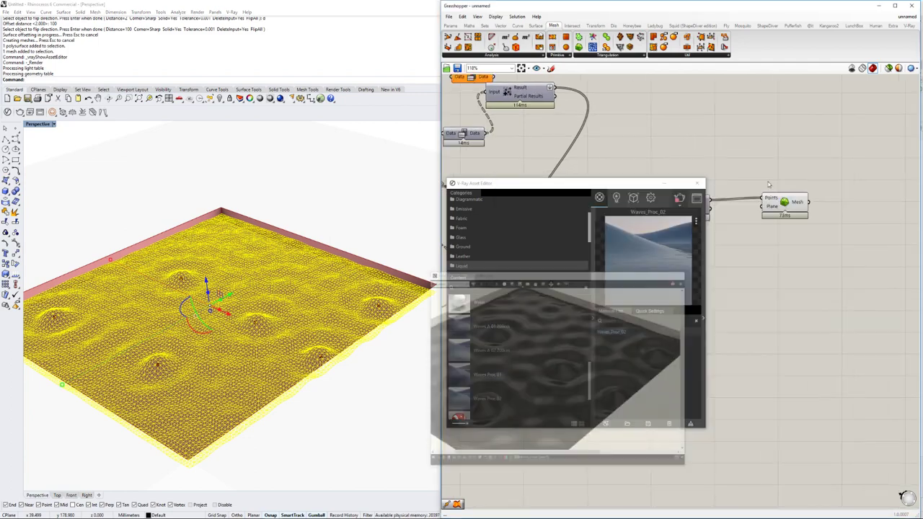
{"action": "left_click", "coordinate": [664, 183]}
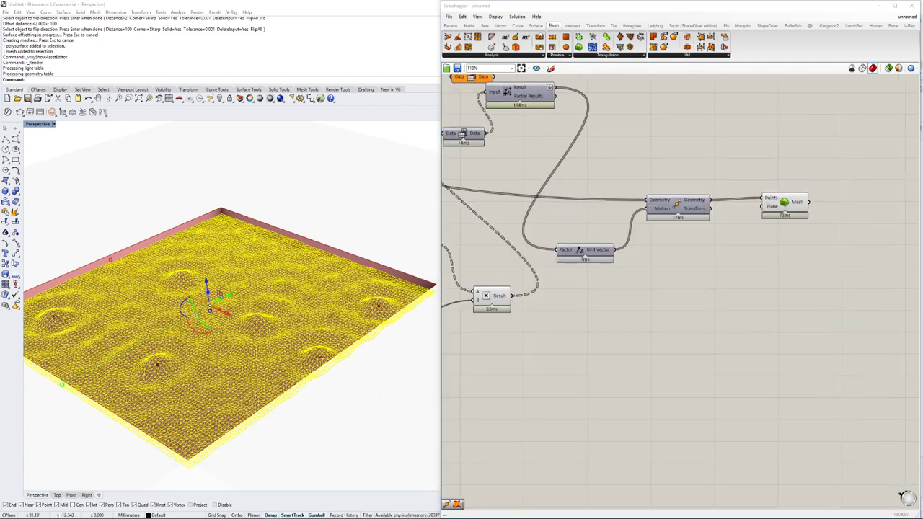
Step: Switch to the browser to view the Google image results for "ripple effect" and return to Rhino and Grasshopper
{"action": "mouse_move", "coordinate": [108, 518]}
{"action": "left_click", "coordinate": [117, 494]}
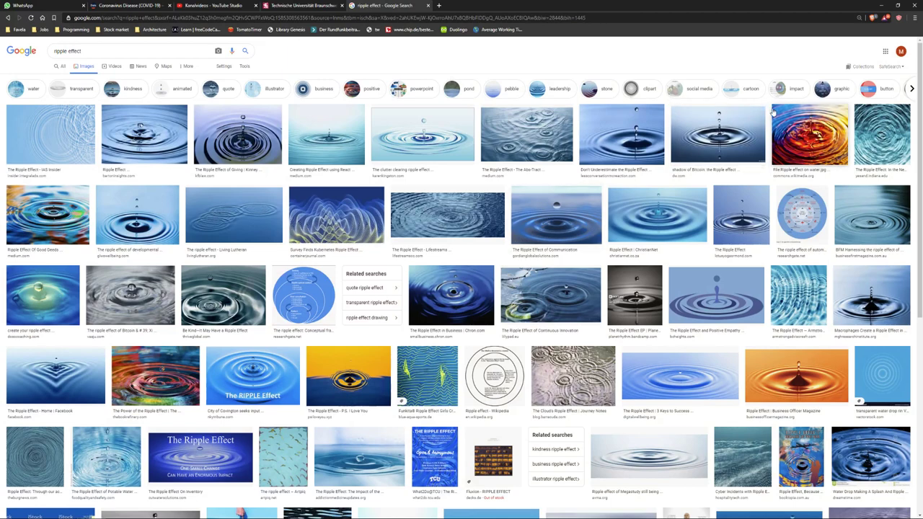
{"action": "left_click", "coordinate": [881, 6]}
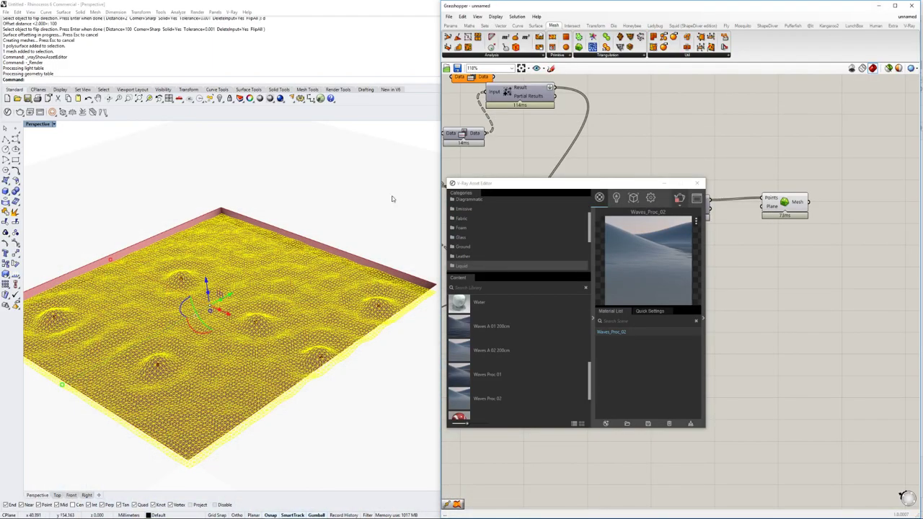